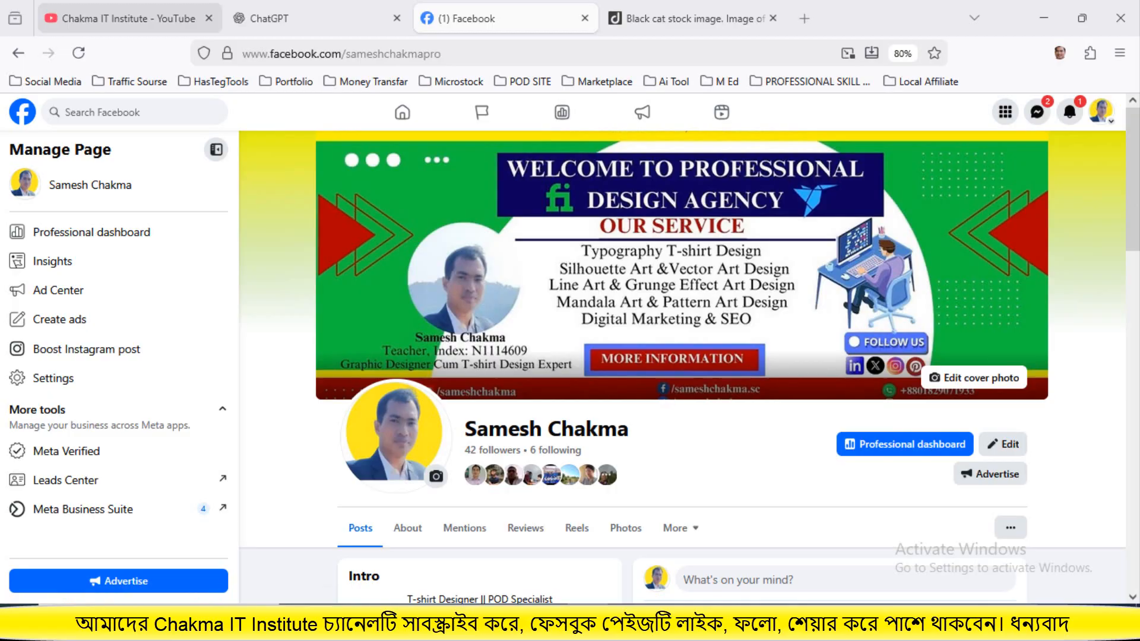
- Show the Chakma IT Institute YouTube channel and examine the Dreamstime black cat photo page, including its image details and download count
click(128, 18)
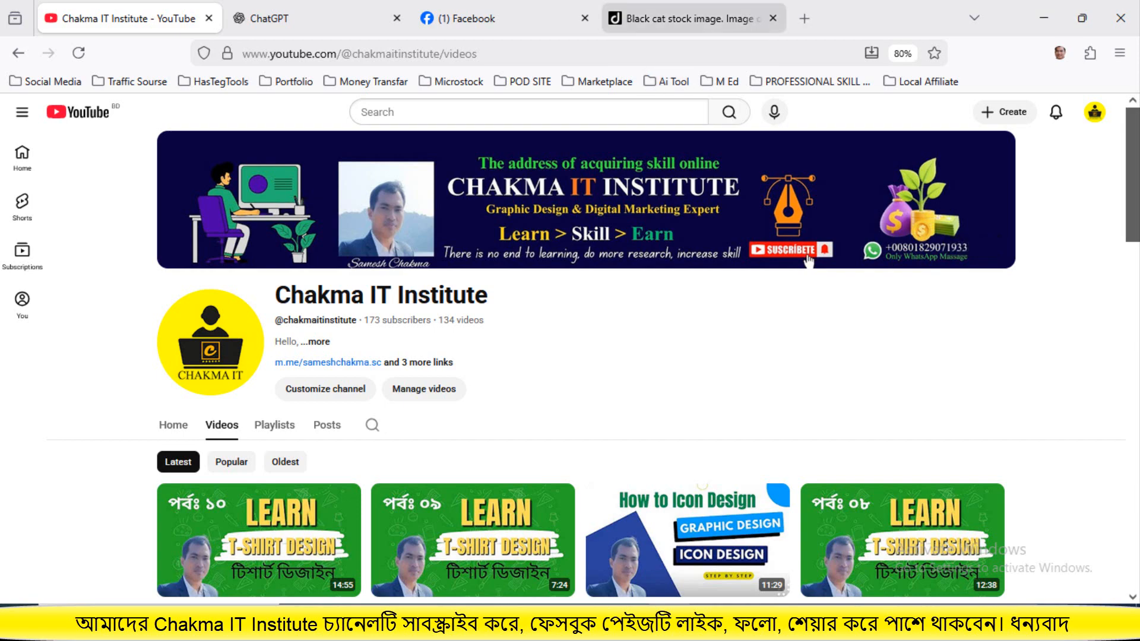
click(689, 18)
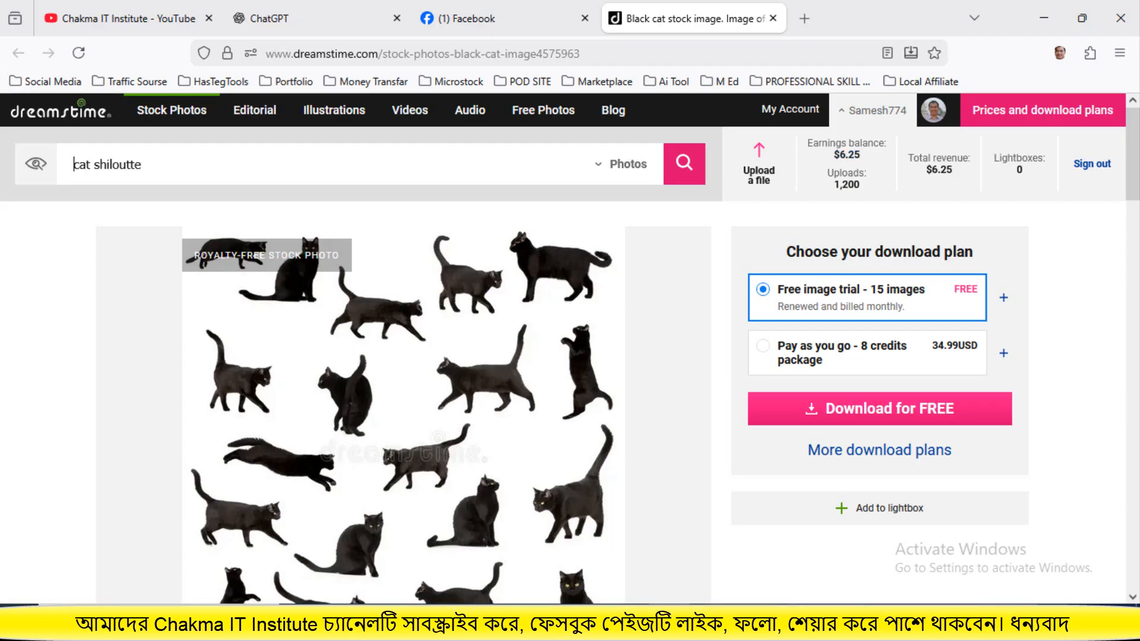
scroll(570, 404, down, 2)
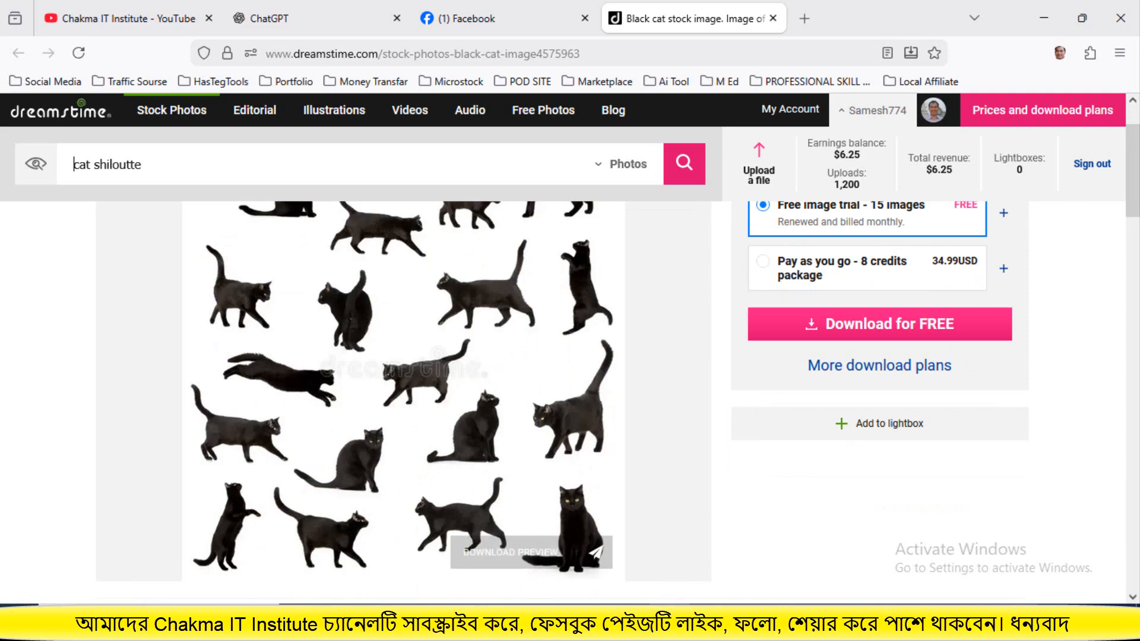
scroll(570, 403, up, 2)
scroll(403, 416, down, 2)
scroll(403, 415, down, 2)
scroll(403, 415, up, 3)
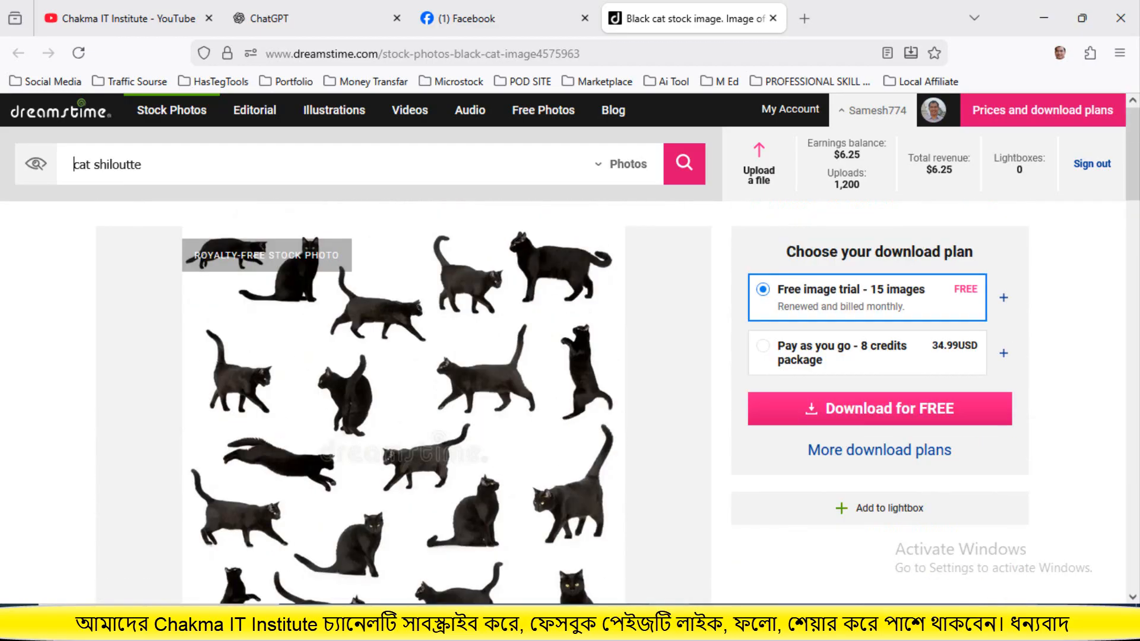
scroll(403, 403, down, 2)
scroll(402, 404, down, 4)
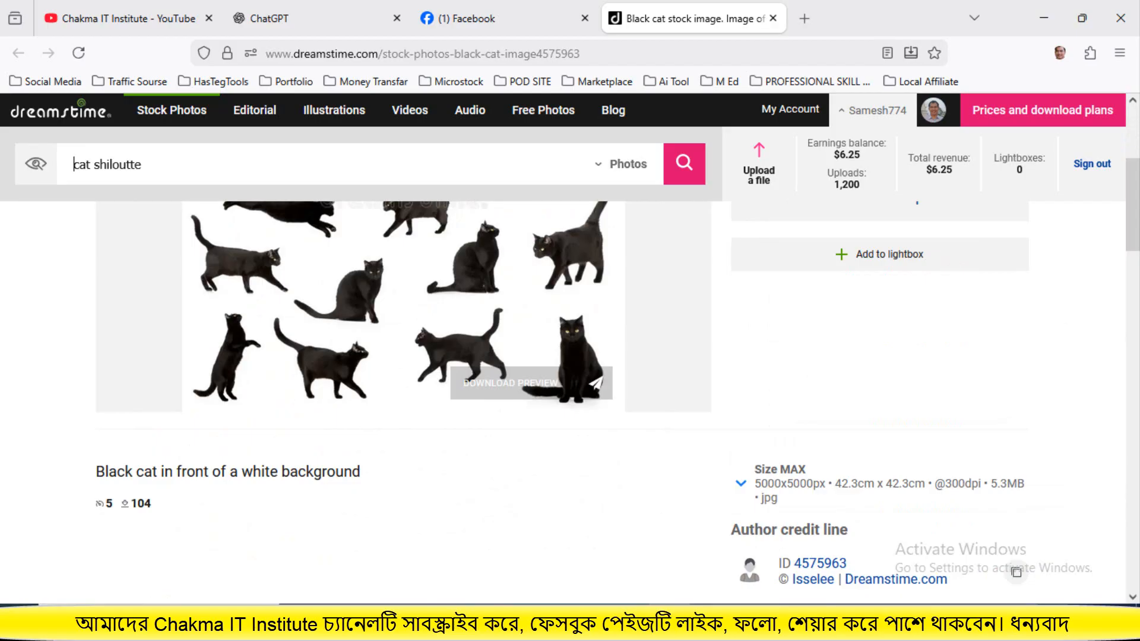
scroll(415, 356, up, 2)
scroll(416, 356, down, 4)
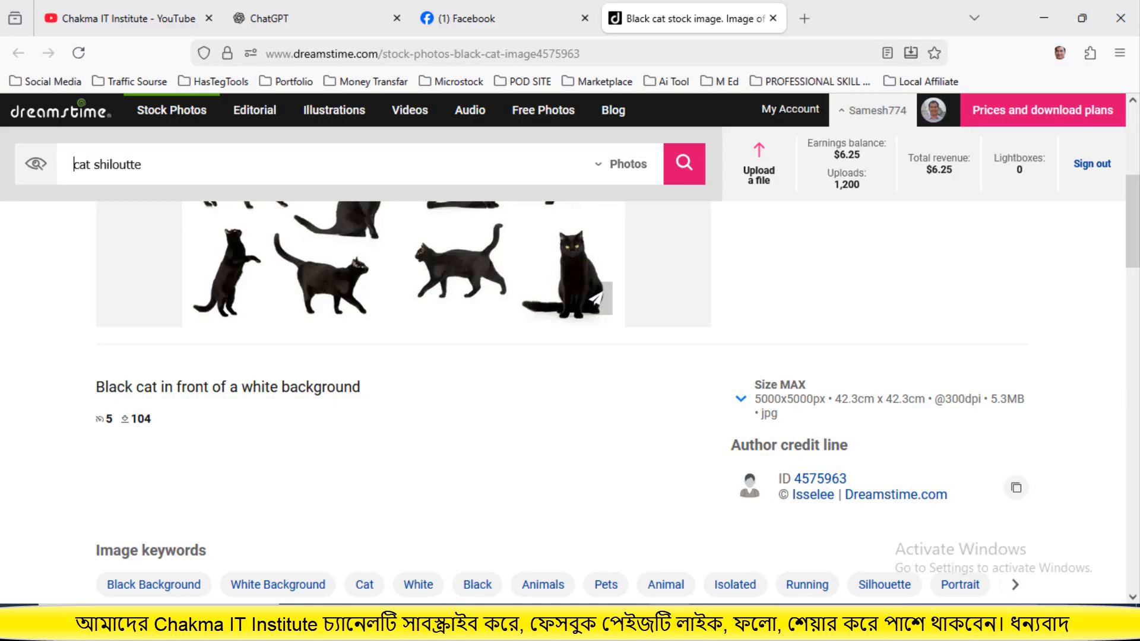
scroll(403, 356, up, 3)
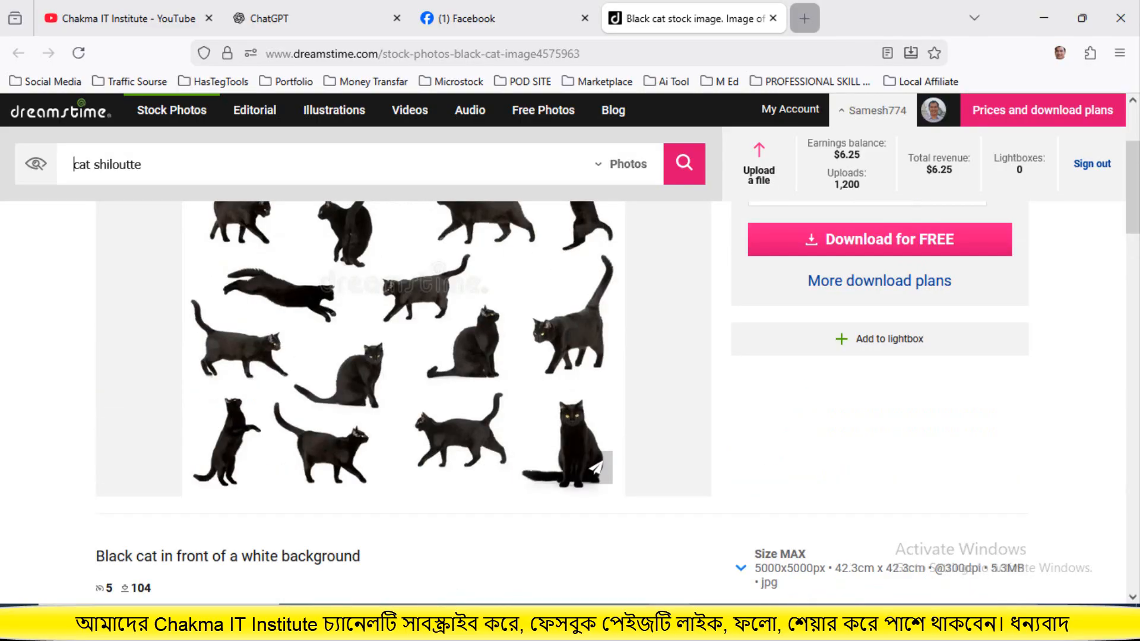
- Search Google for "dtk to dollar" in a new browser tab
click(805, 19)
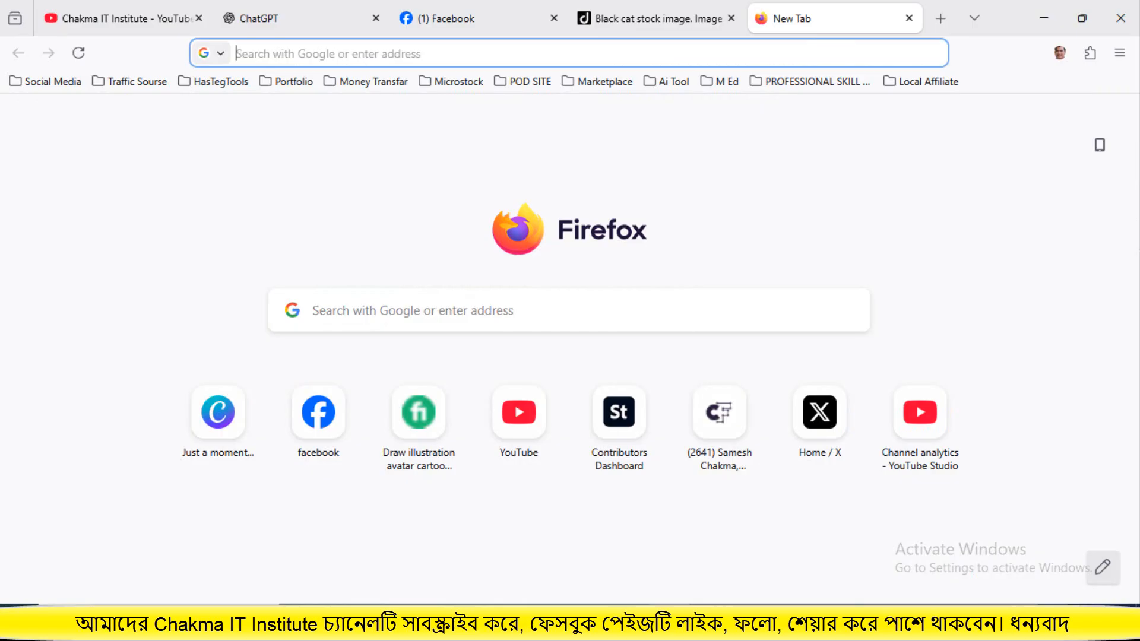
click(568, 53)
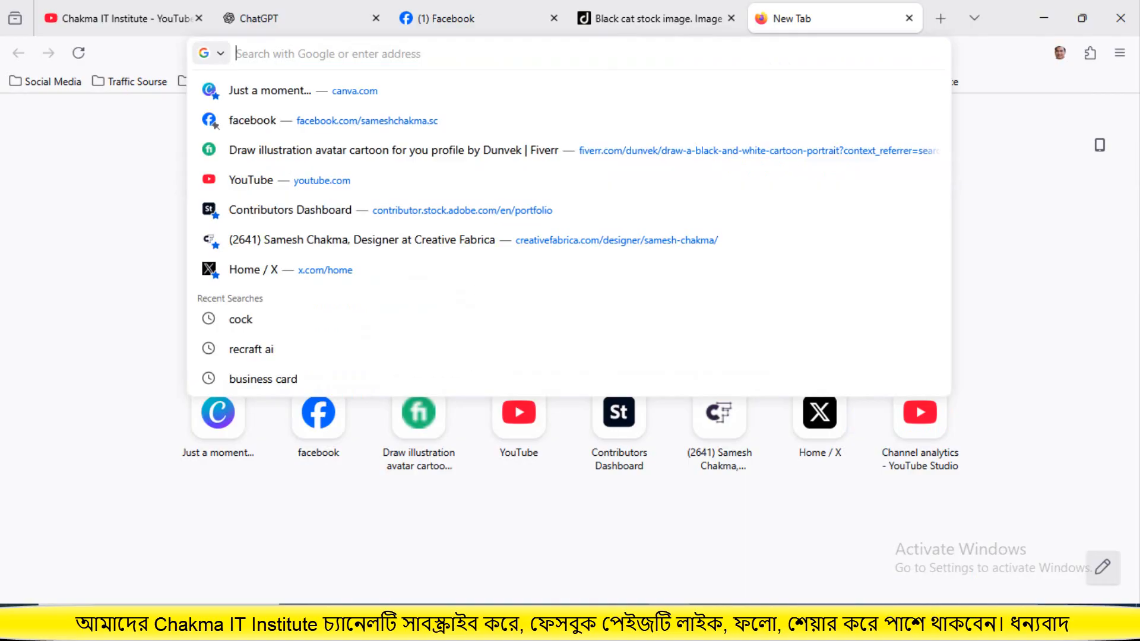
text(d)
key(BackSpace)
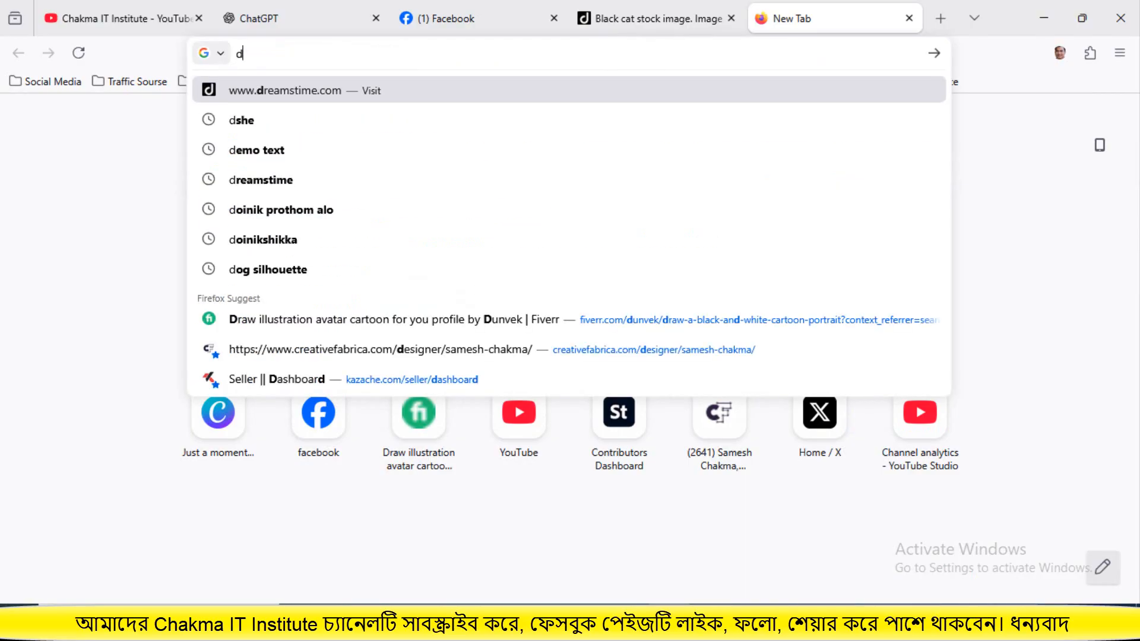
text(tk to)
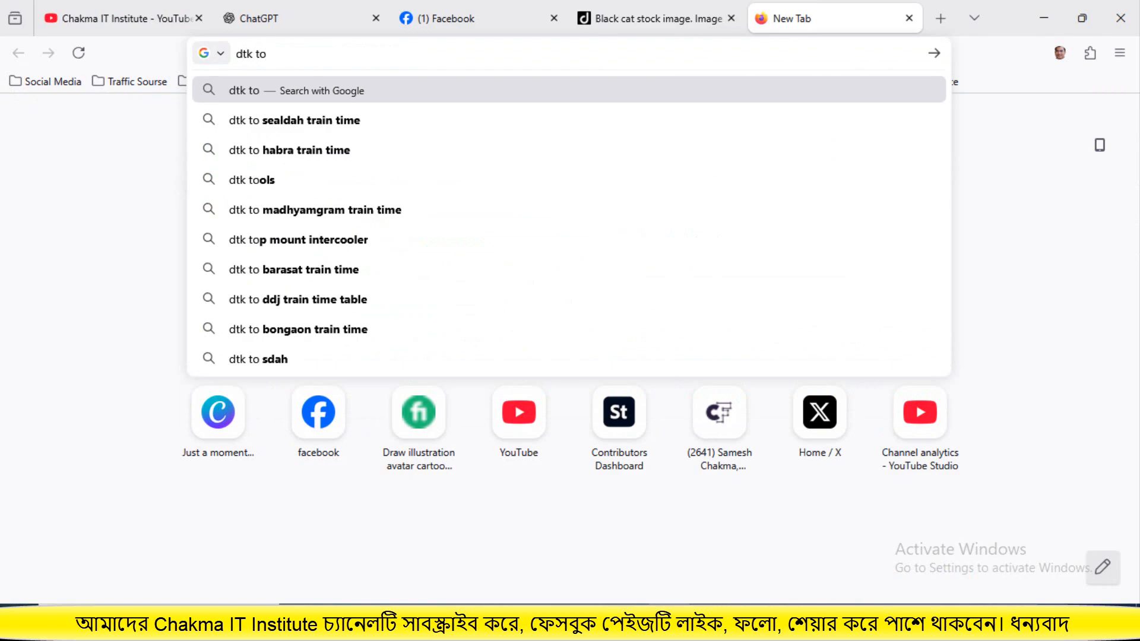
text( dol)
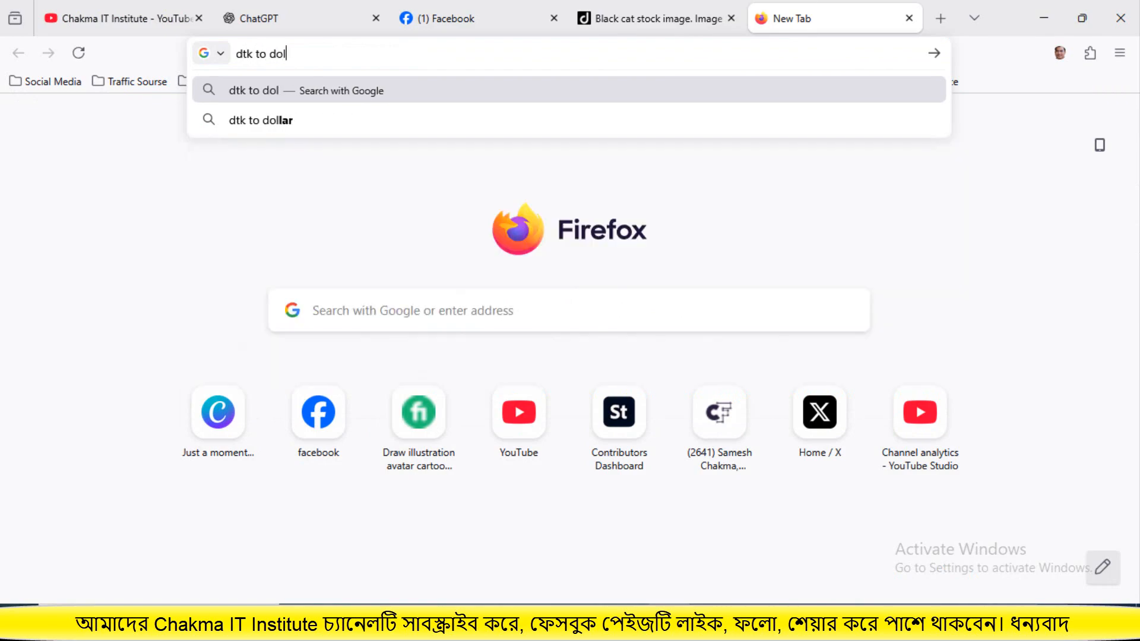
key(Down)
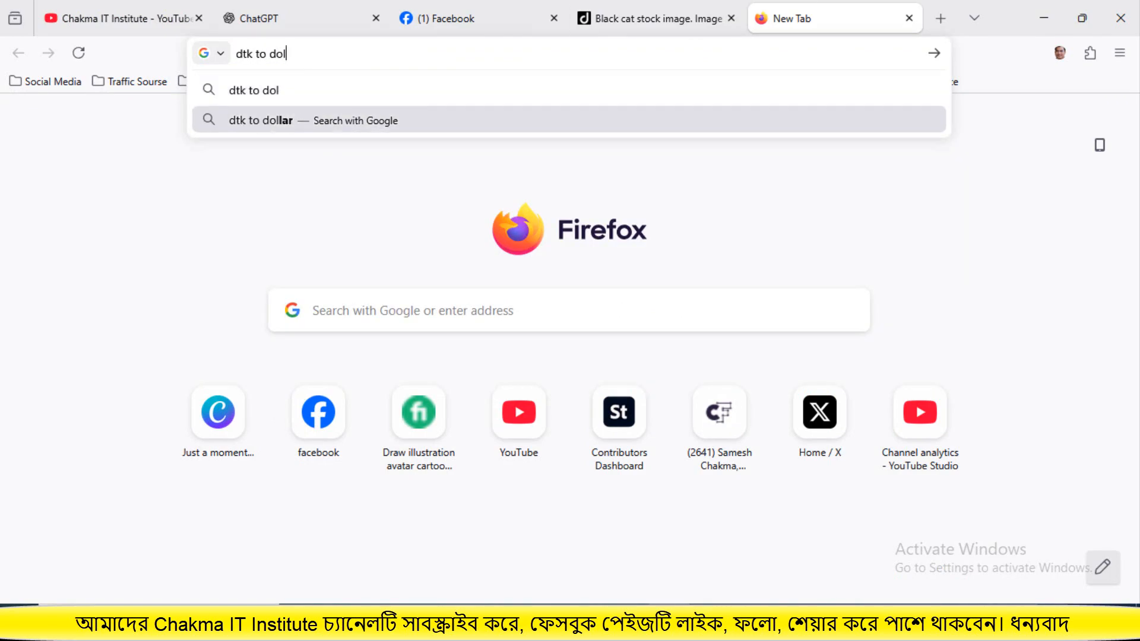
key(Return)
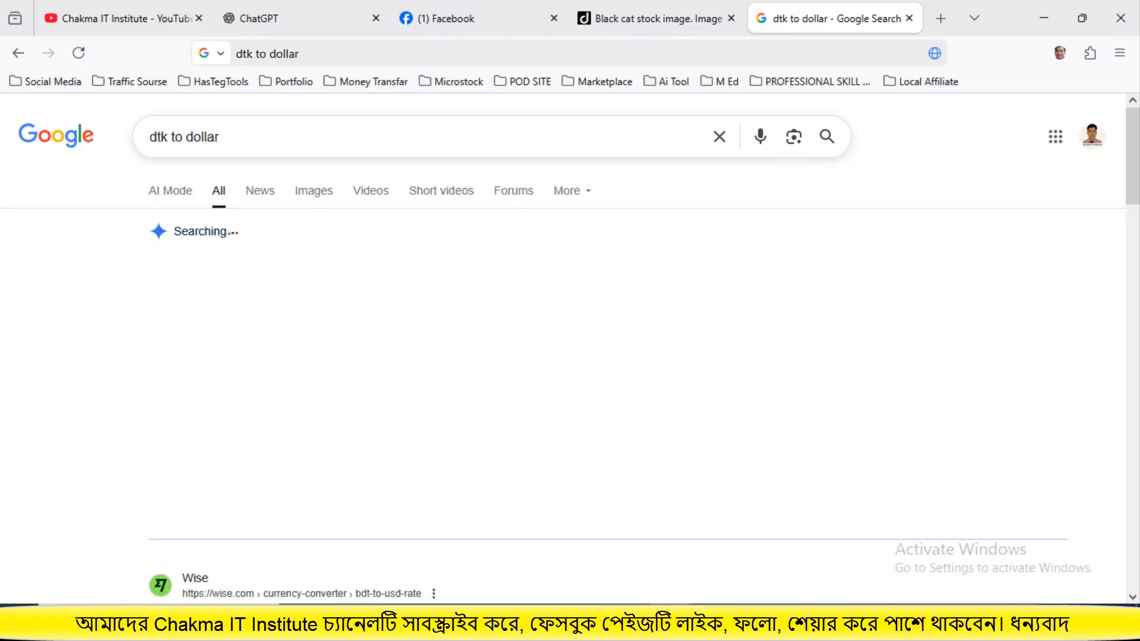
- Examine the overview and search results for the Bangladeshi Taka to US Dollar exchange rate
scroll(570, 356, down, 1)
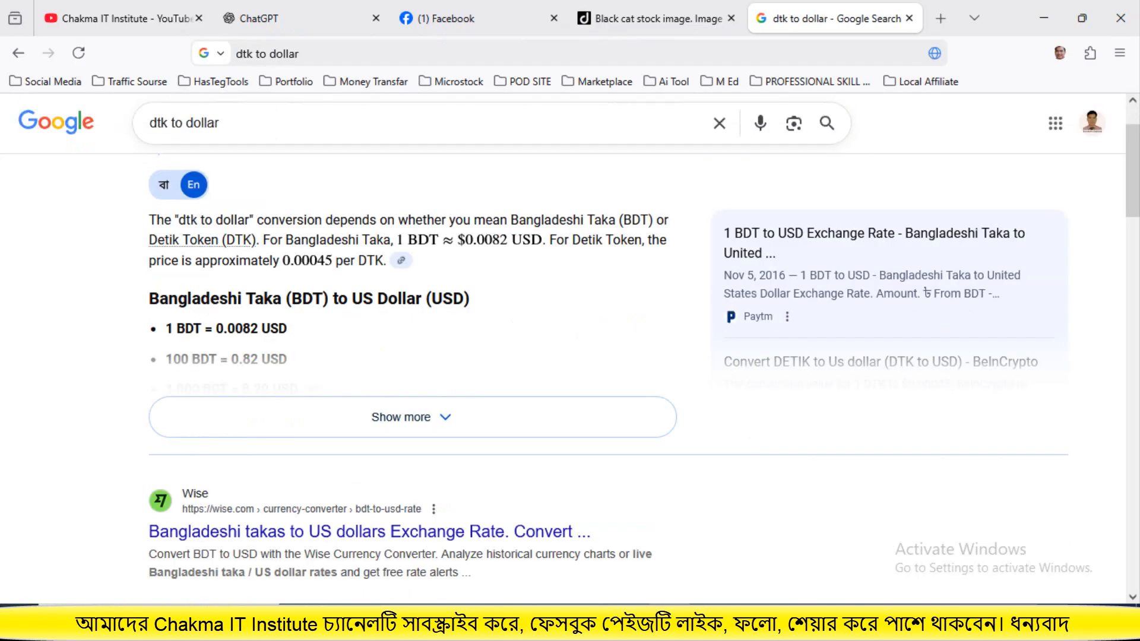
scroll(570, 356, down, 3)
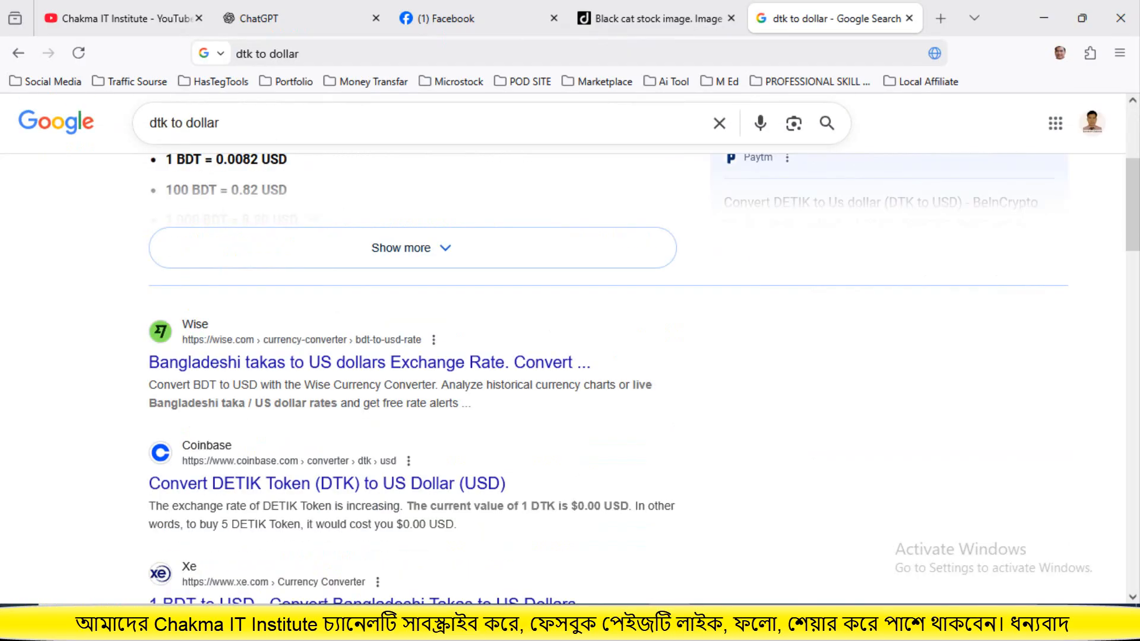
scroll(570, 357, up, 3)
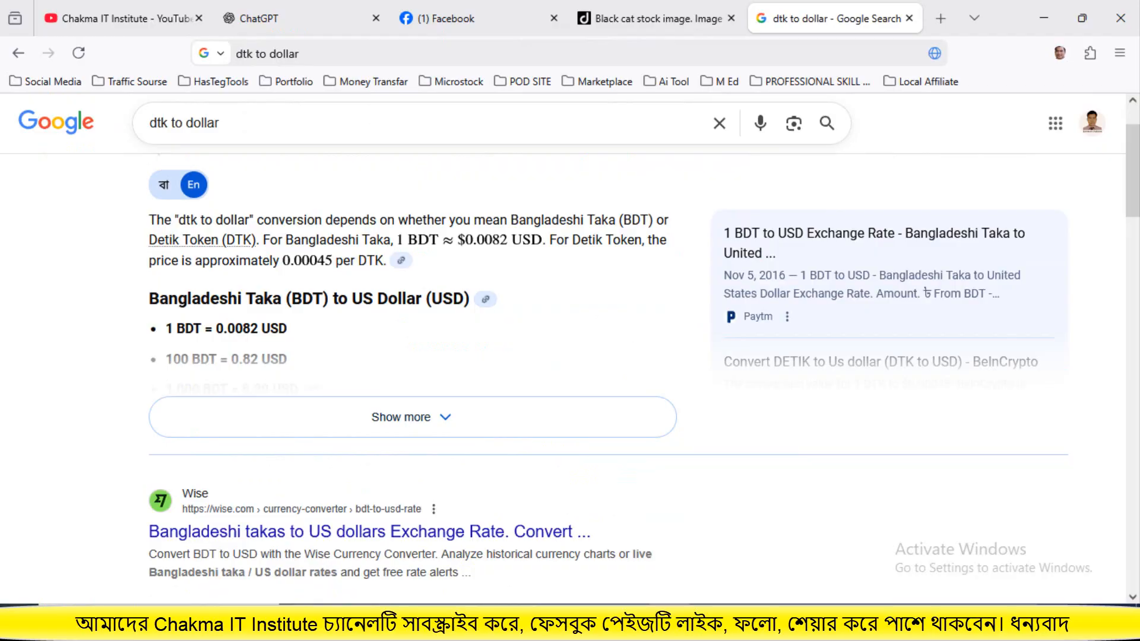
scroll(570, 356, down, 2)
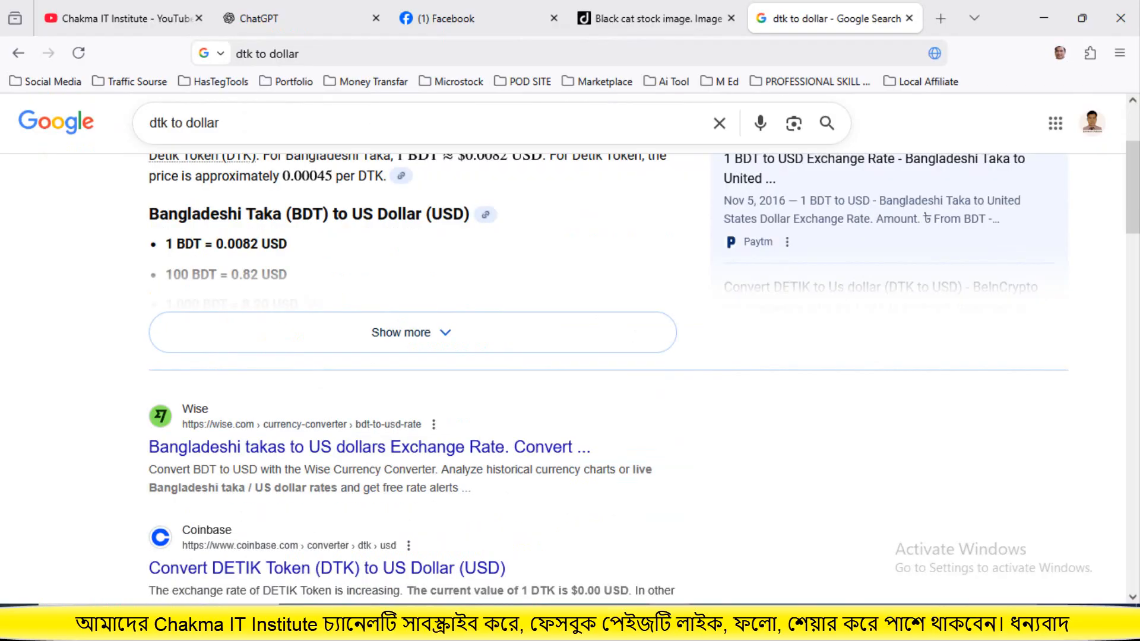
scroll(570, 356, down, 4)
scroll(570, 356, up, 2)
scroll(570, 357, up, 6)
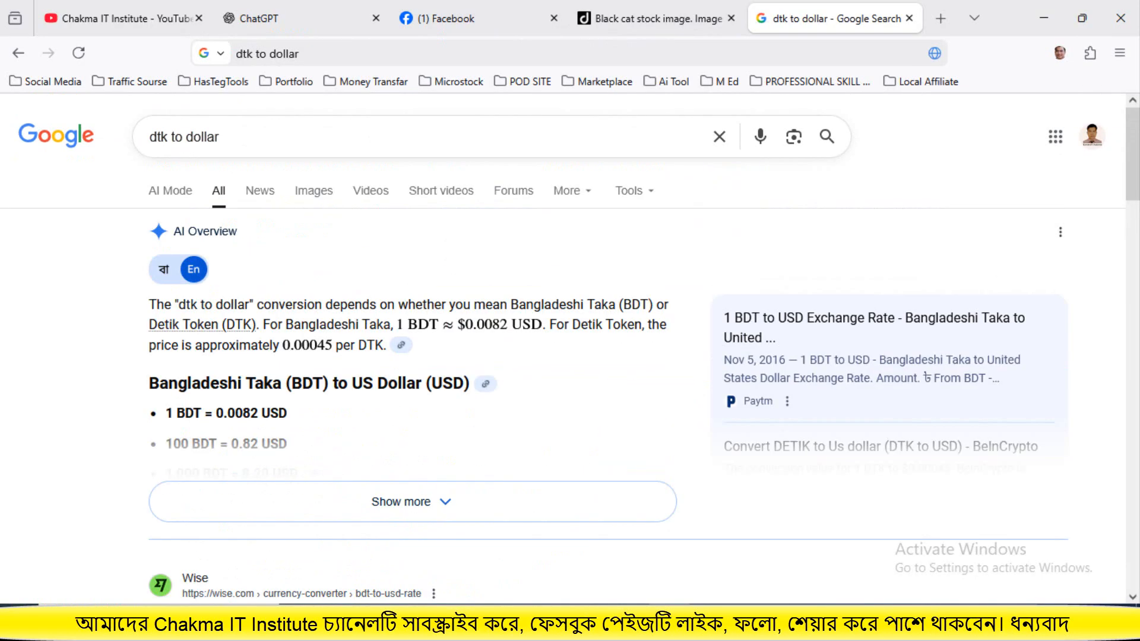
- Search for "dollar to taka" and compare the conversion page with the black cat photo page
key(slash)
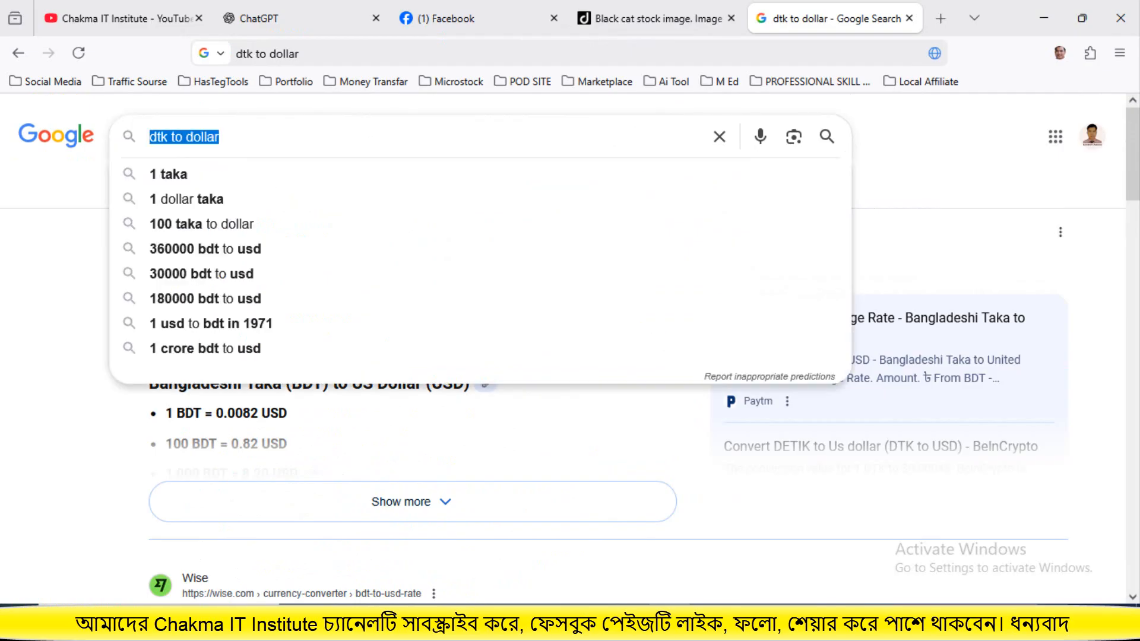
text(doll)
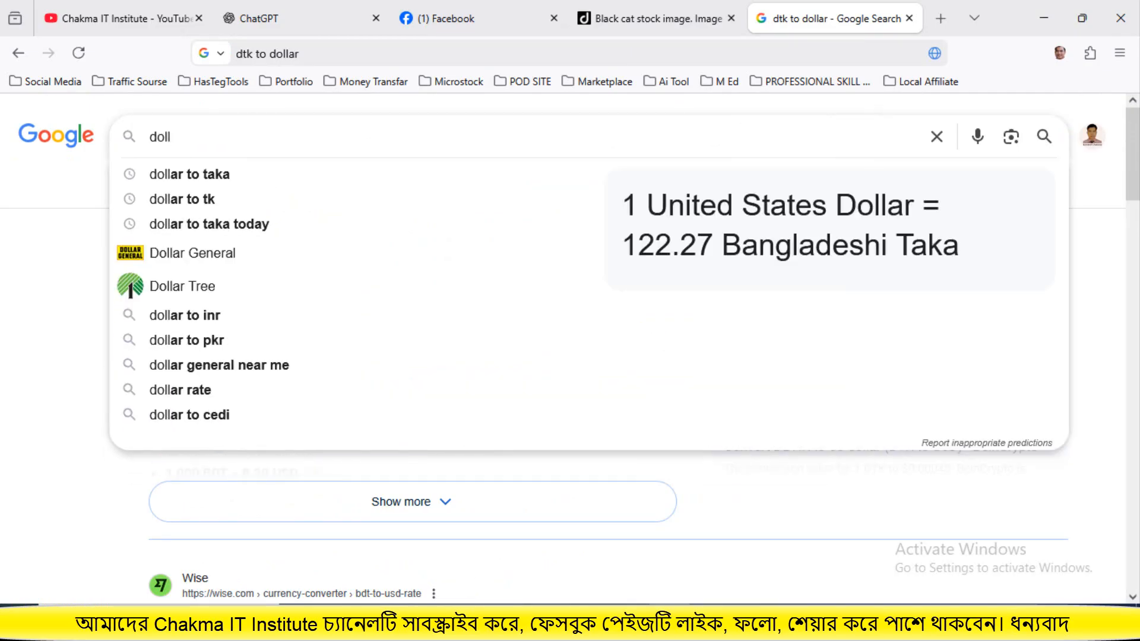
click(189, 174)
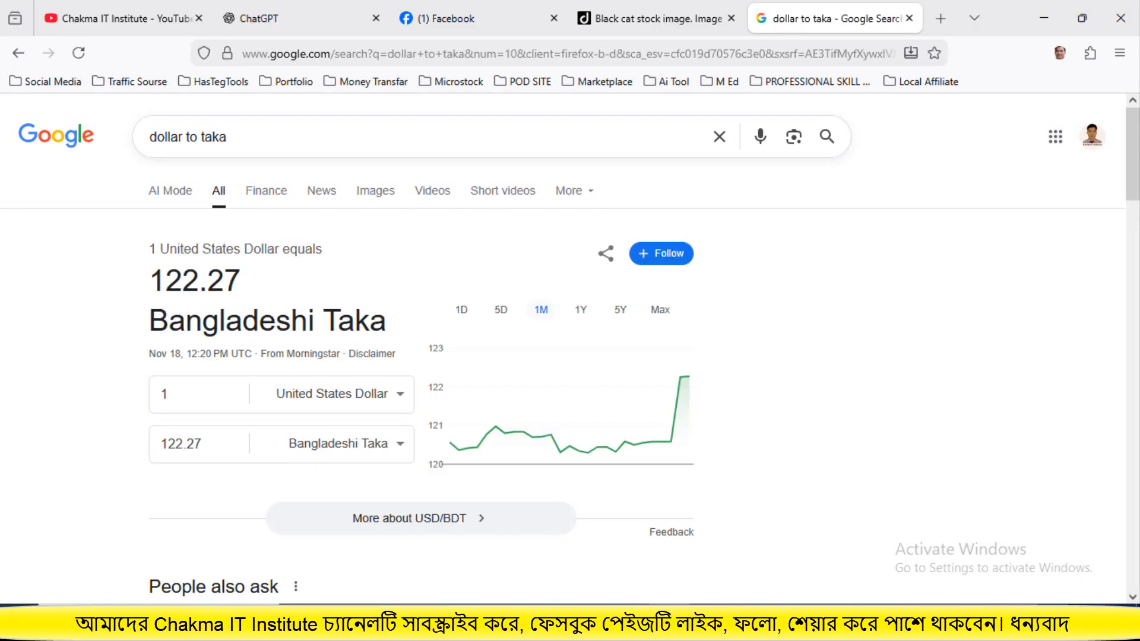
key(ctrl+shift+Tab)
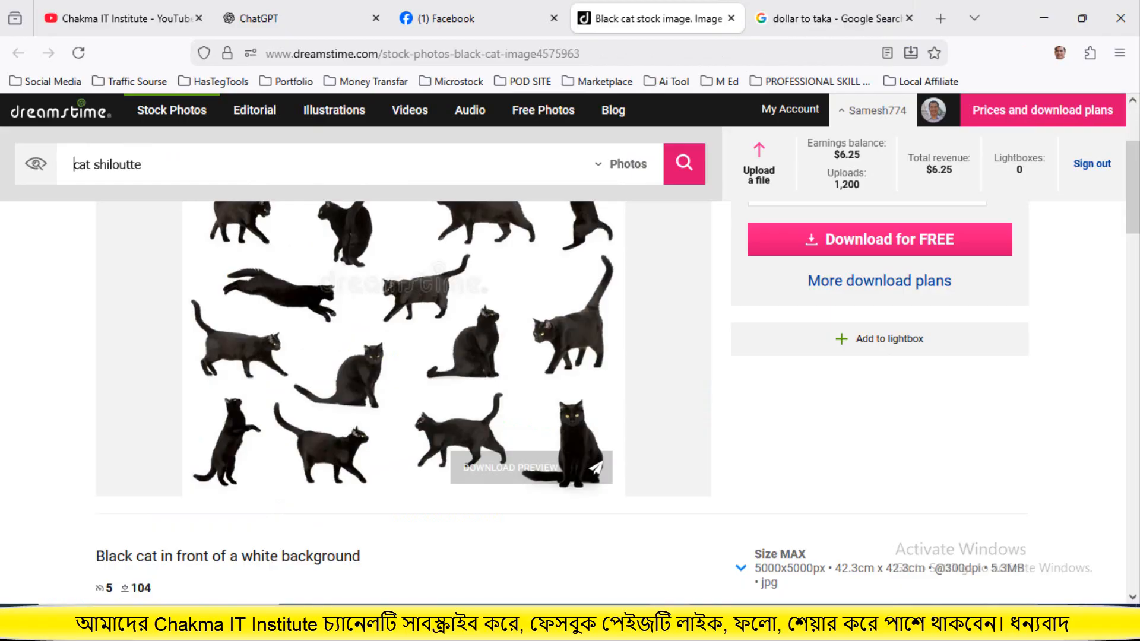
click(837, 18)
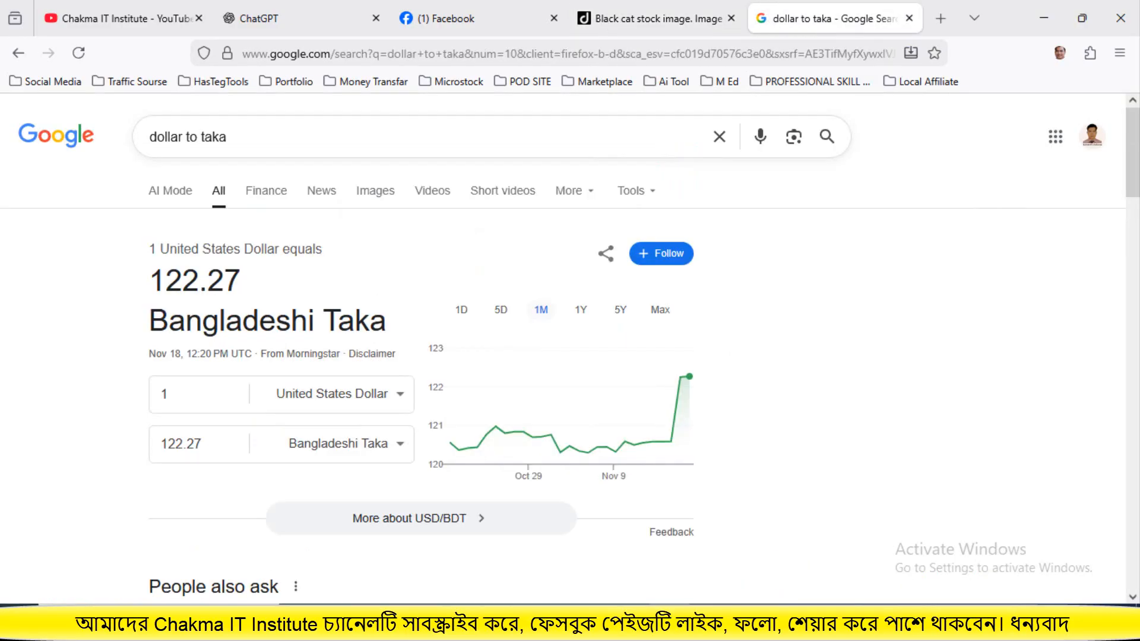
- Bring up Google's online calculator in a new browser tab by searching for "calculator"
click(940, 19)
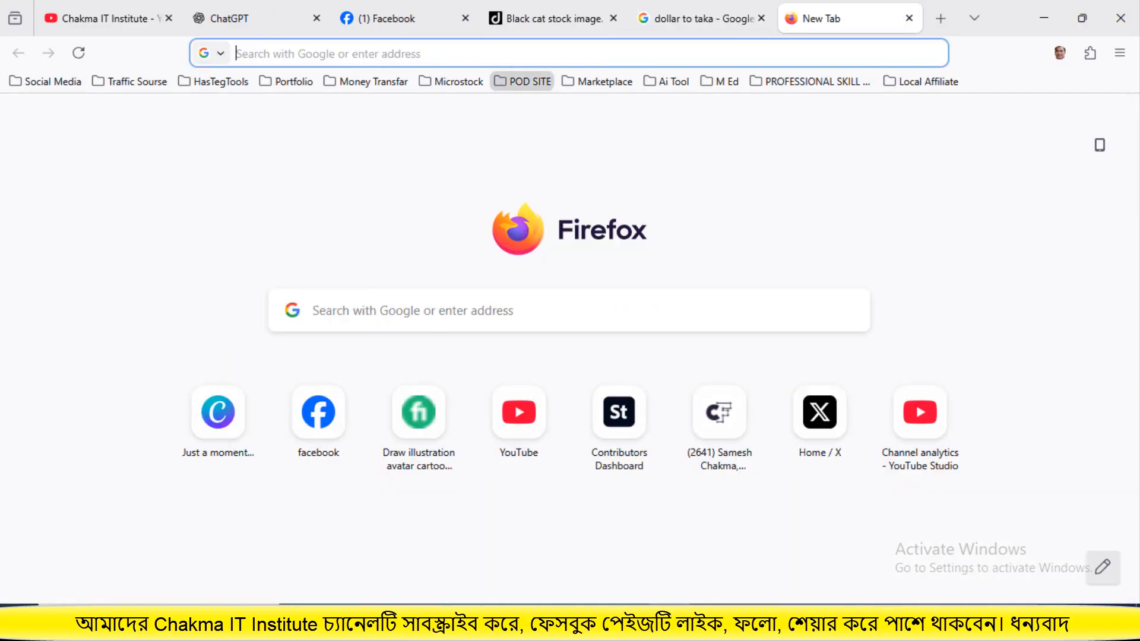
click(415, 54)
text(calcu)
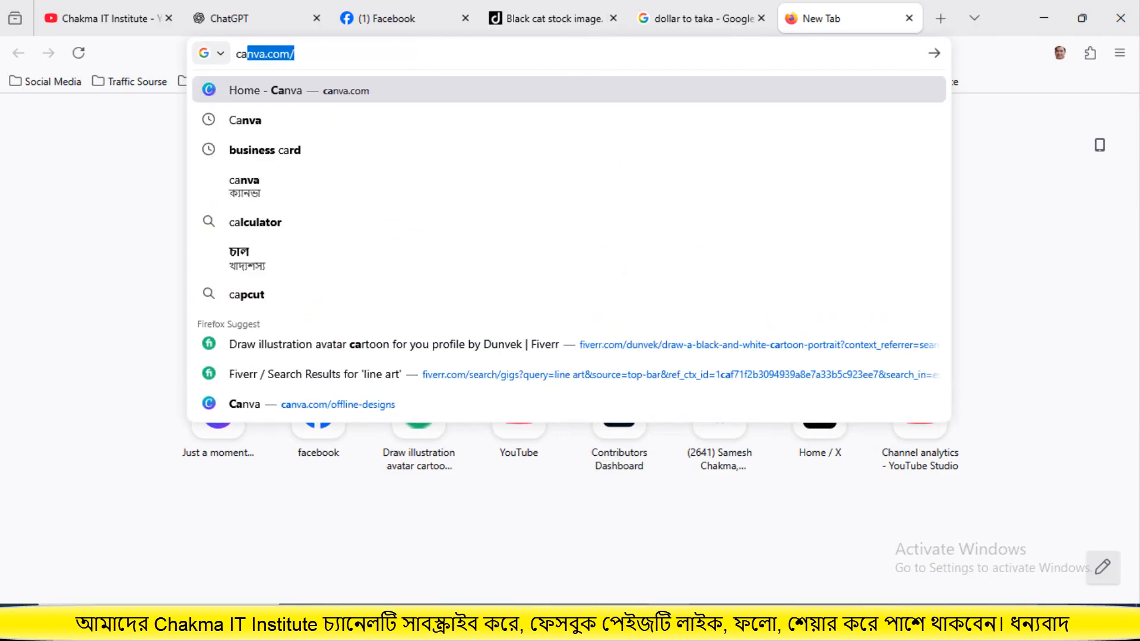
text(lator)
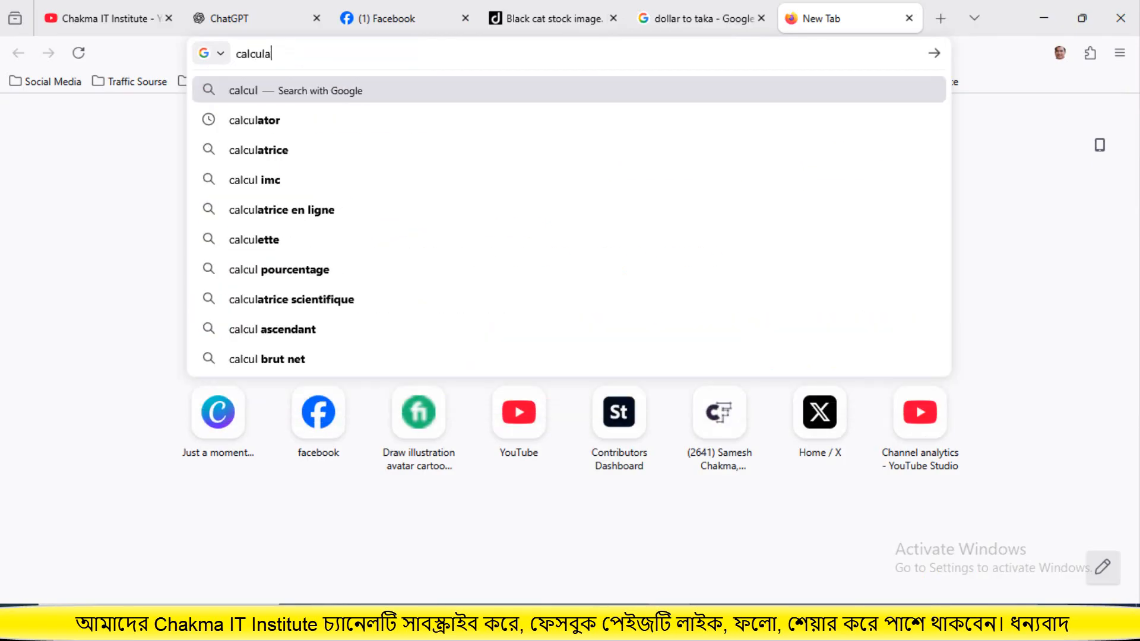
key(Escape)
key(Return)
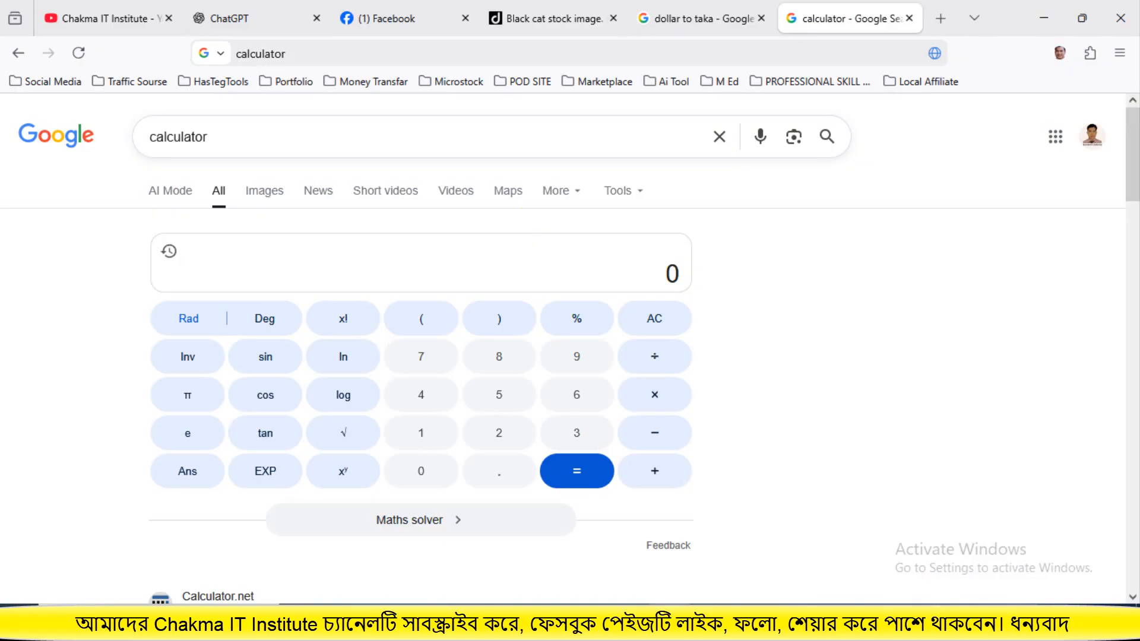
- Calculate 104 × 10 and clear the calculator
text(104)
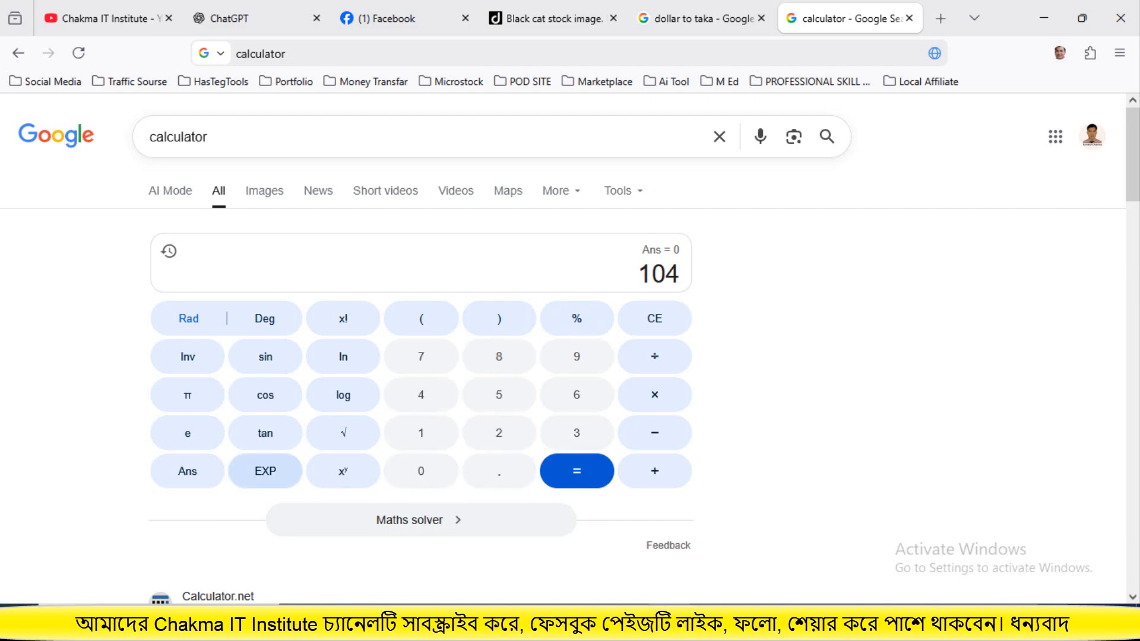
click(655, 395)
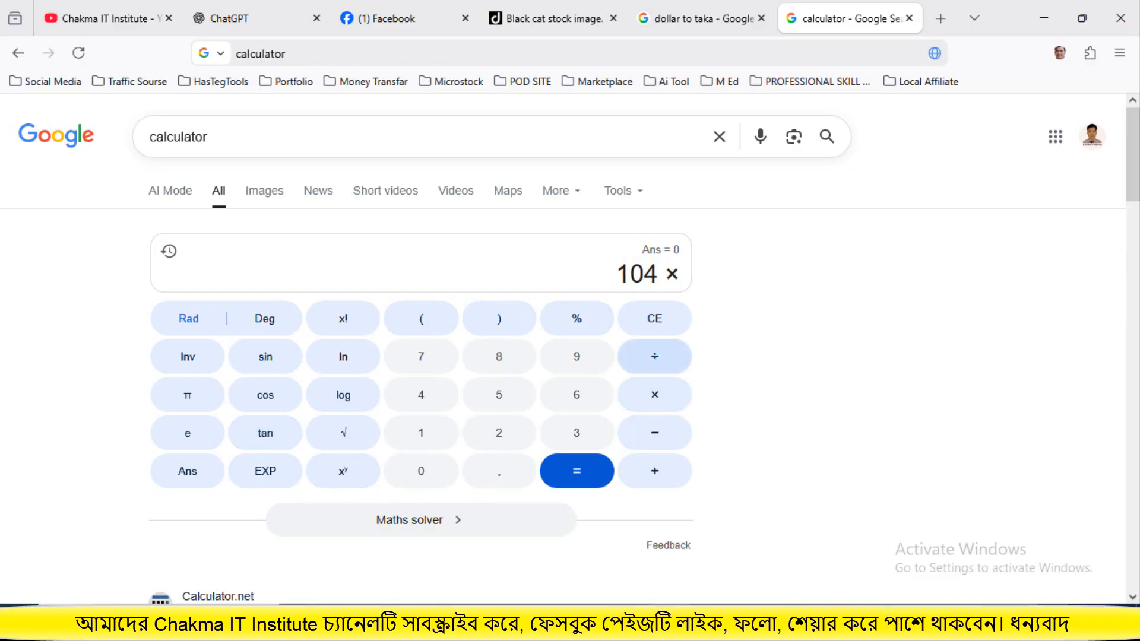
text(10)
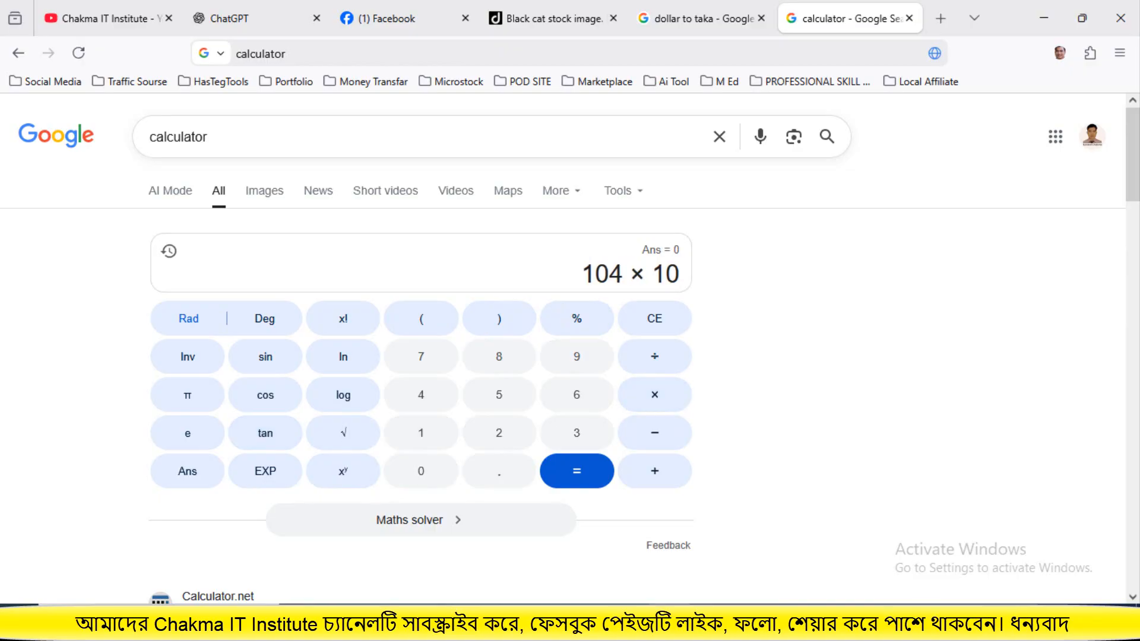
key(Return)
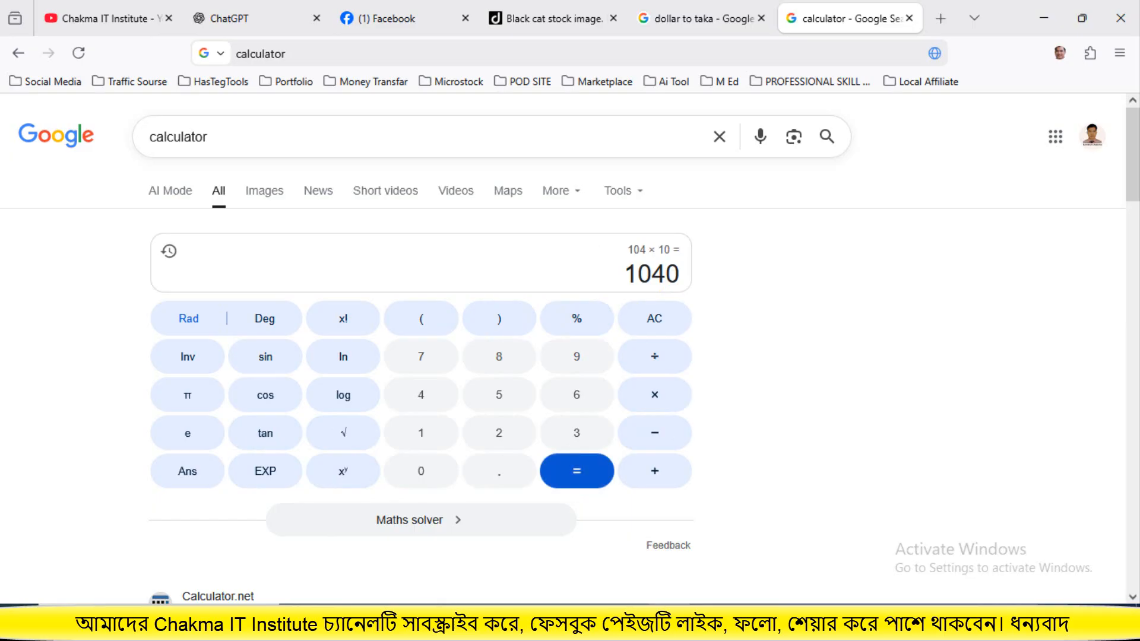
key(Escape)
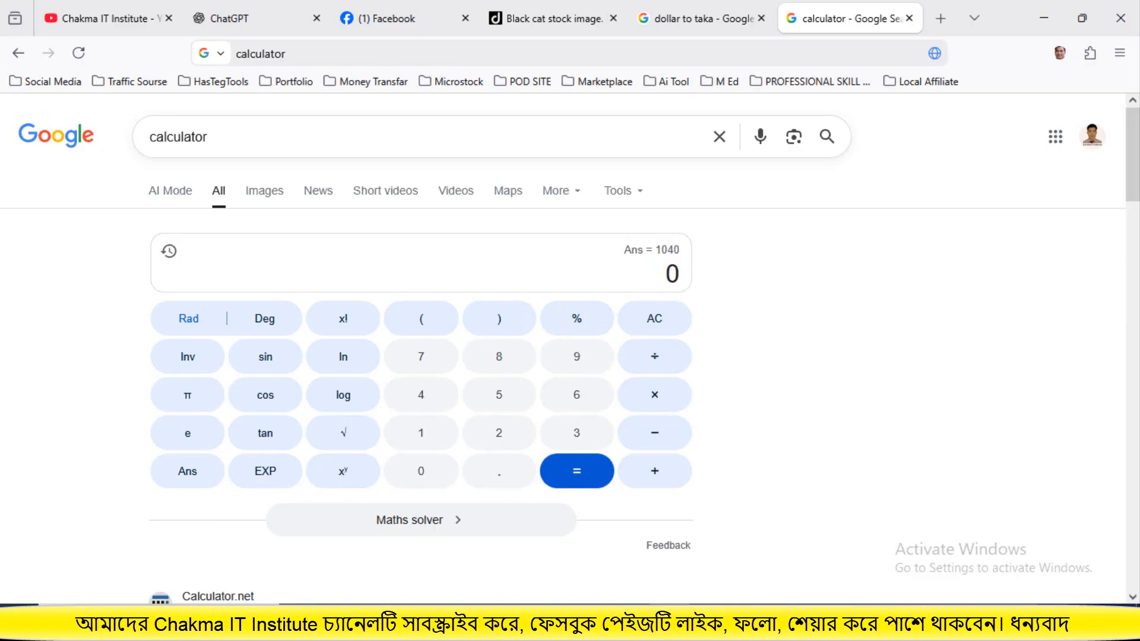
- Calculate 104 × .10 in the online calculator
text(104)
click(654, 394)
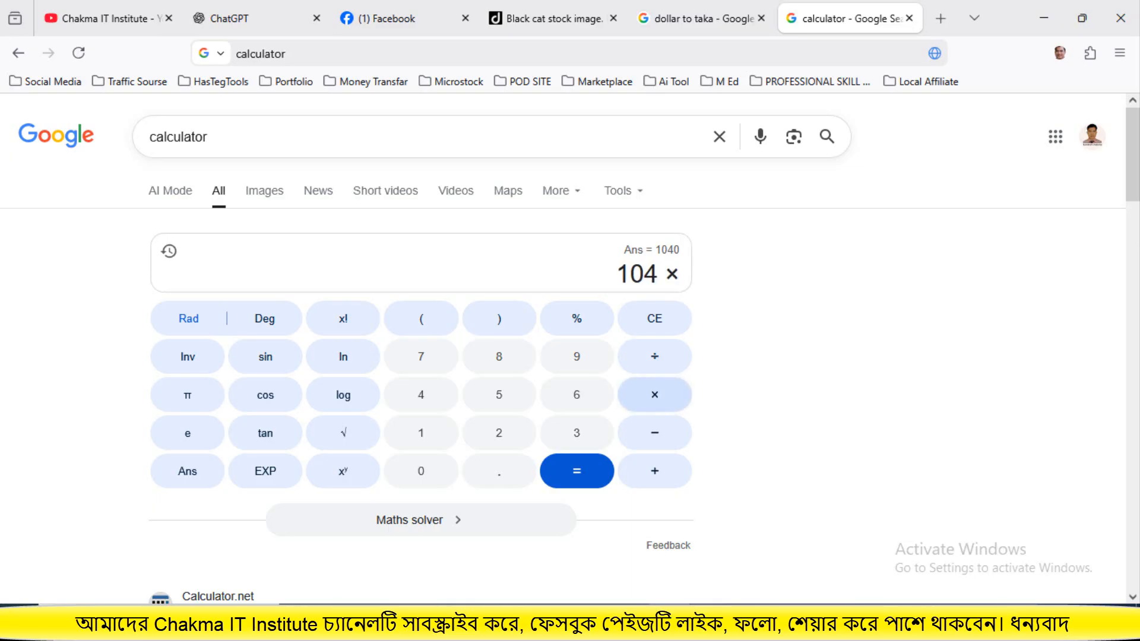
text(.10)
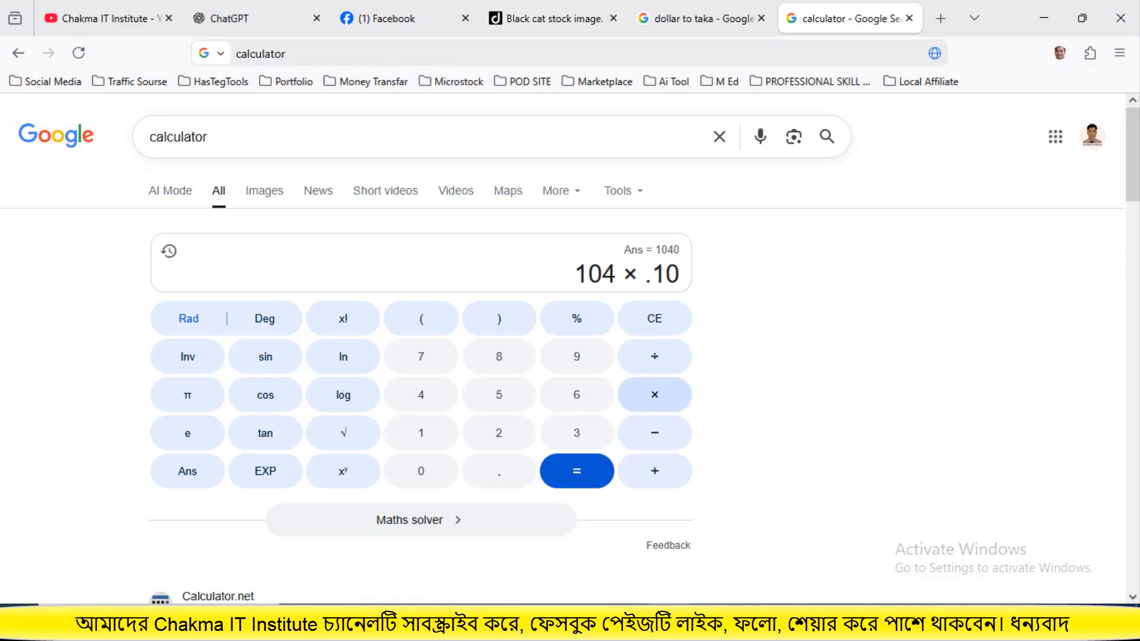
key(Return)
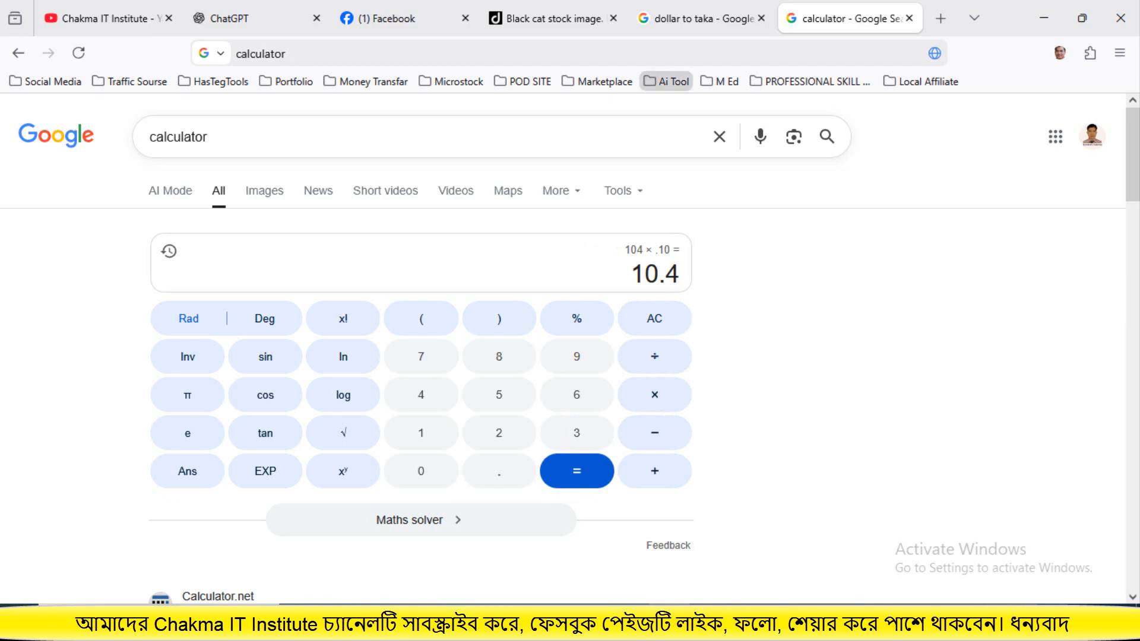
- Copy the 10.4 result and convert that amount from United States dollars to Bangladeshi taka on the dollar to taka page
drag(631, 274, 680, 274)
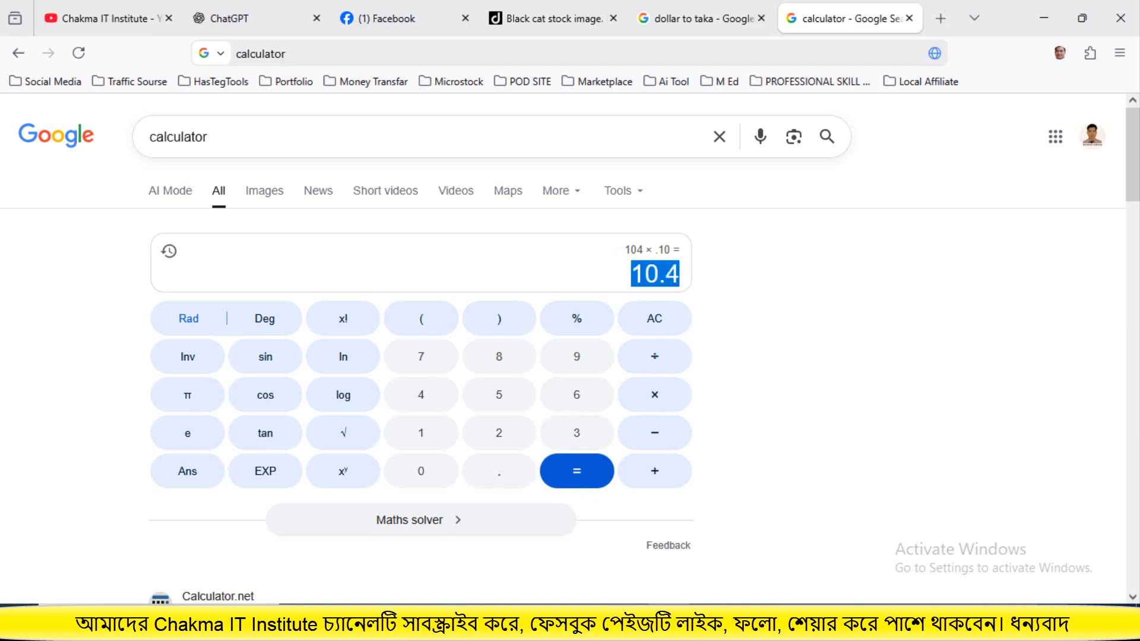
right_click(674, 278)
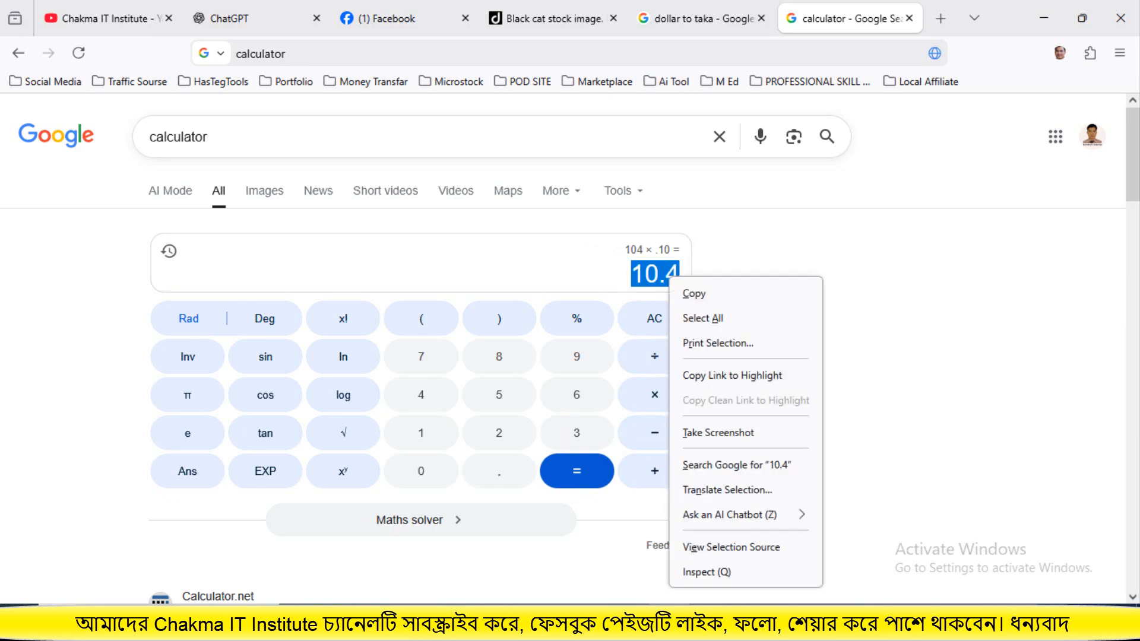
click(701, 292)
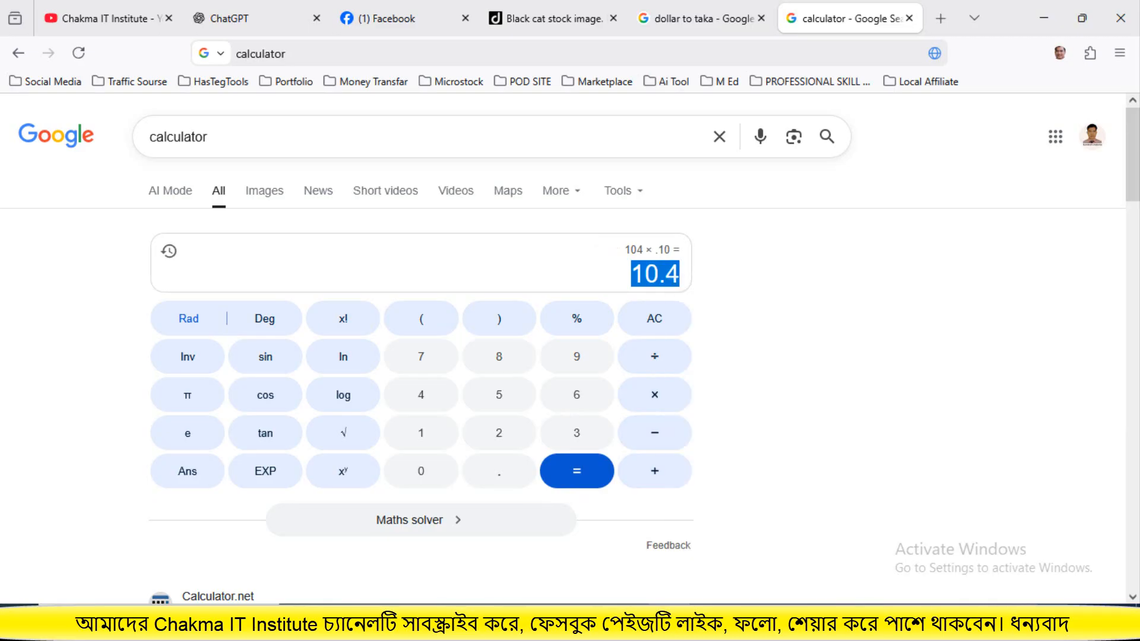
click(697, 18)
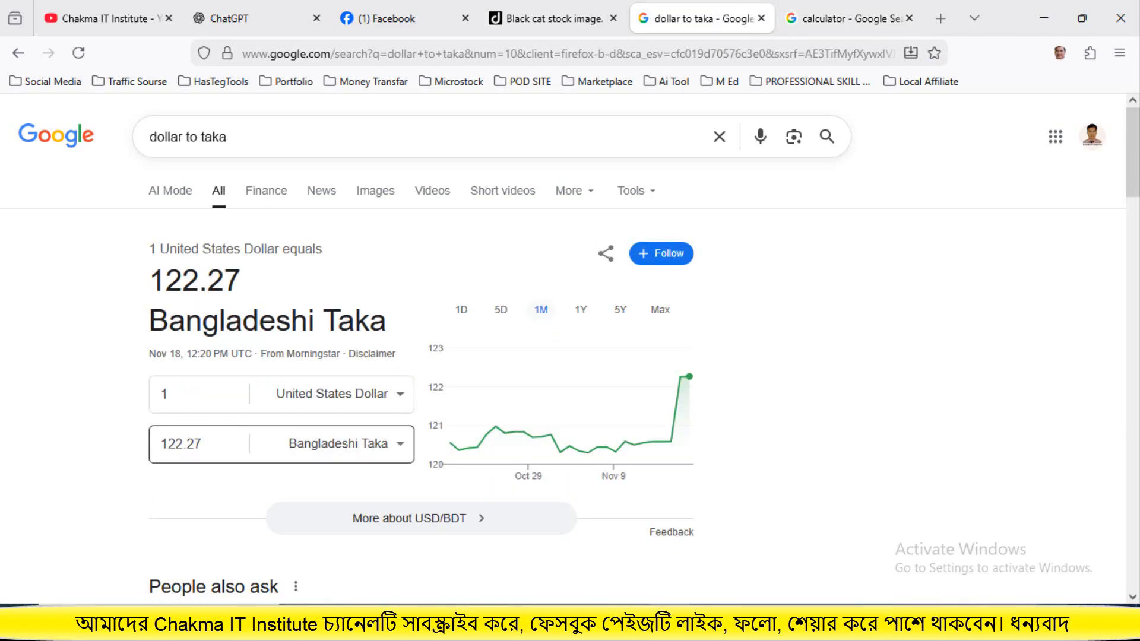
click(202, 394)
key(ctrl+a)
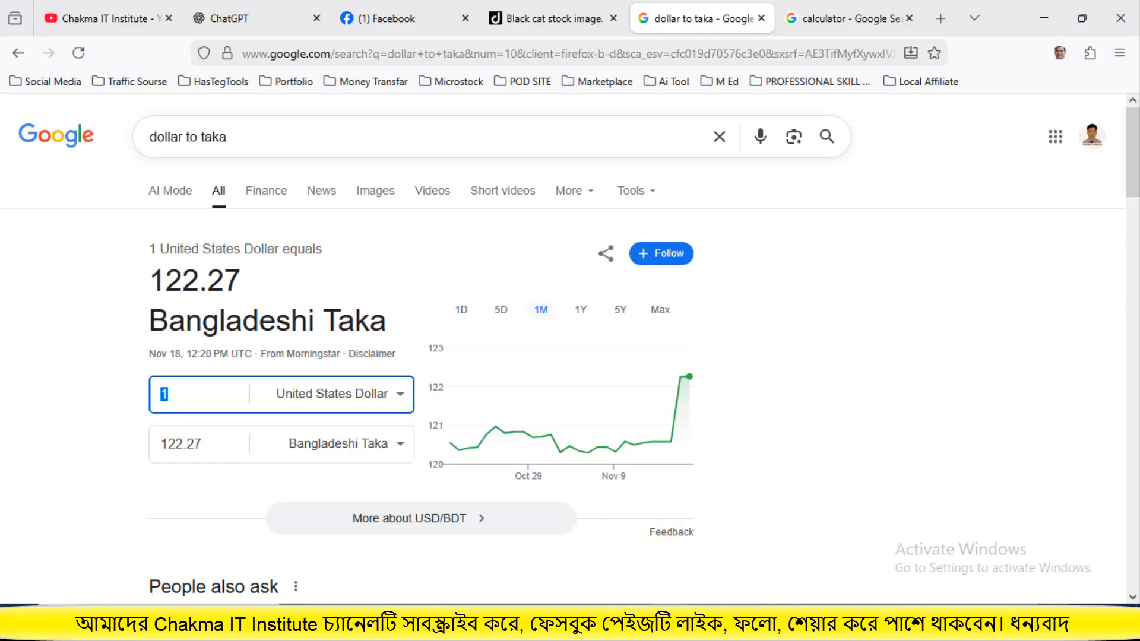
right_click(164, 393)
click(188, 260)
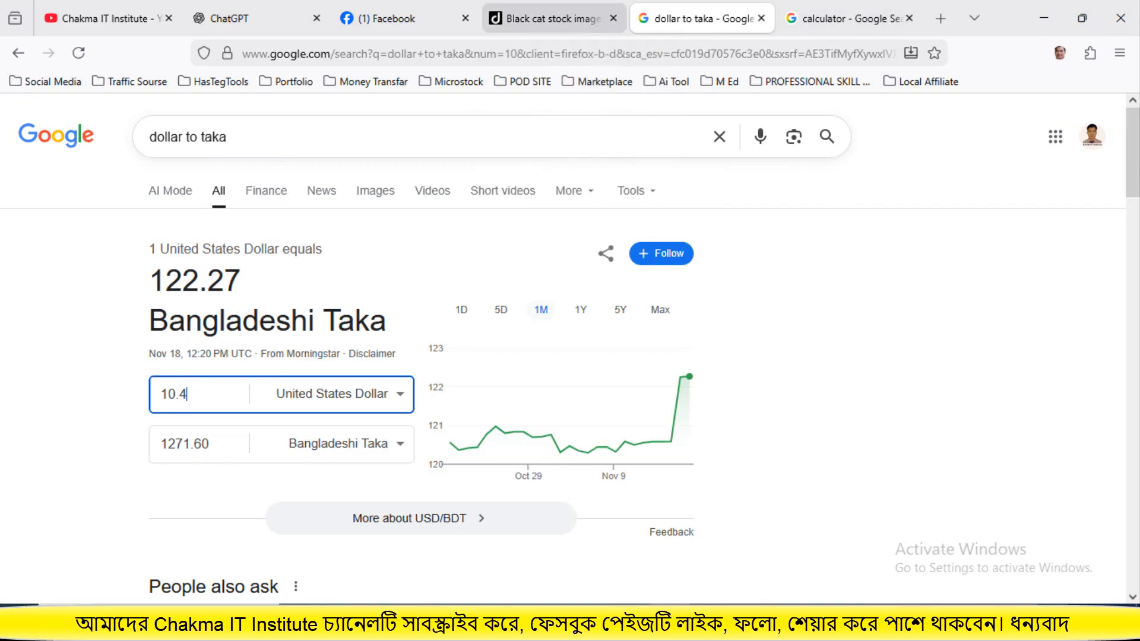
- Review the black cat photo page on Dreamstime and open the contributor profile from its author credit line
click(553, 19)
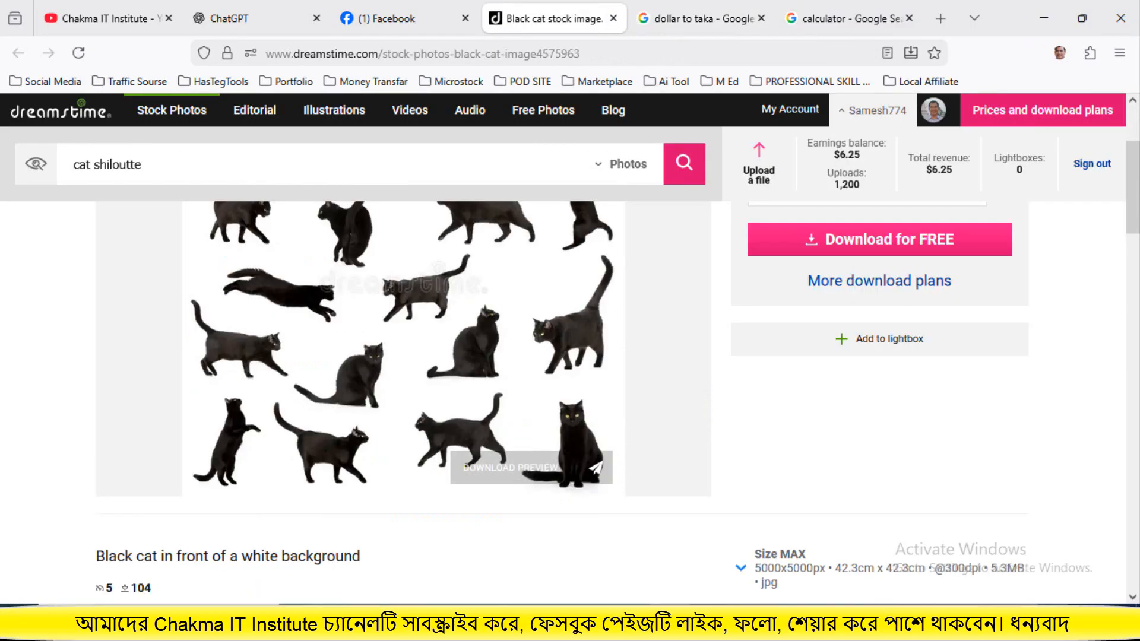
scroll(404, 386, up, 2)
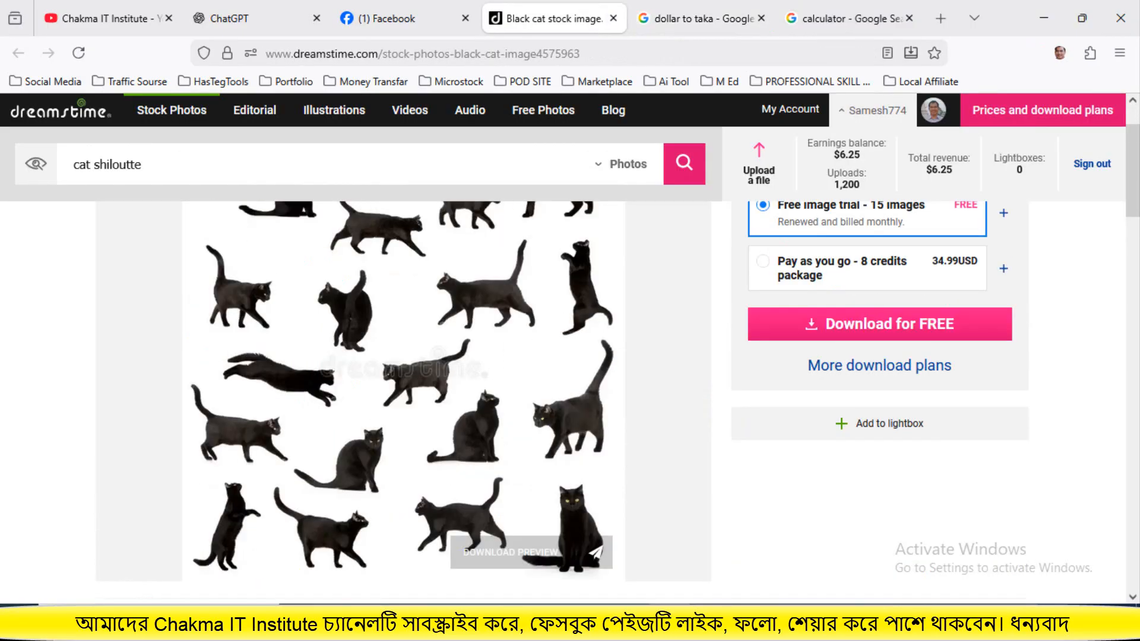
scroll(404, 386, down, 2)
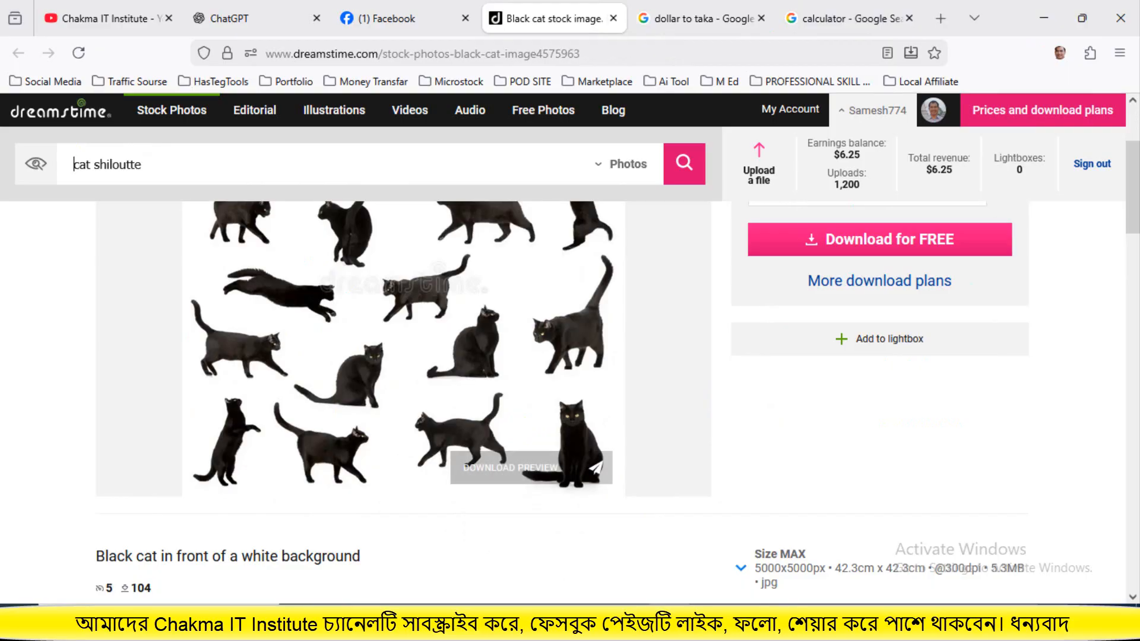
scroll(404, 386, up, 4)
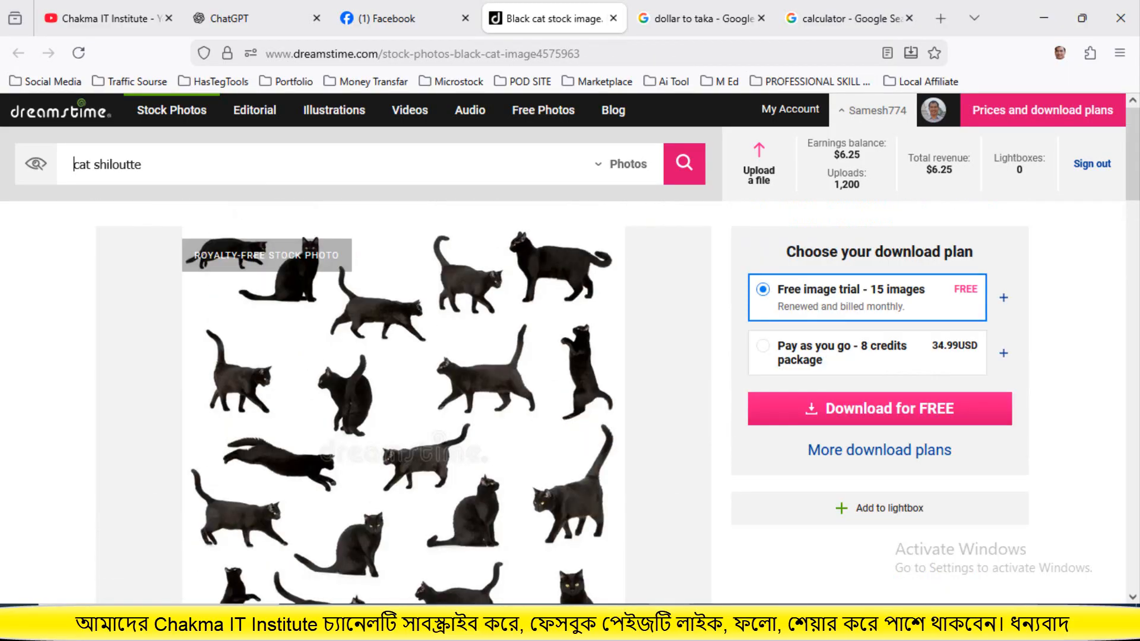
scroll(404, 386, down, 6)
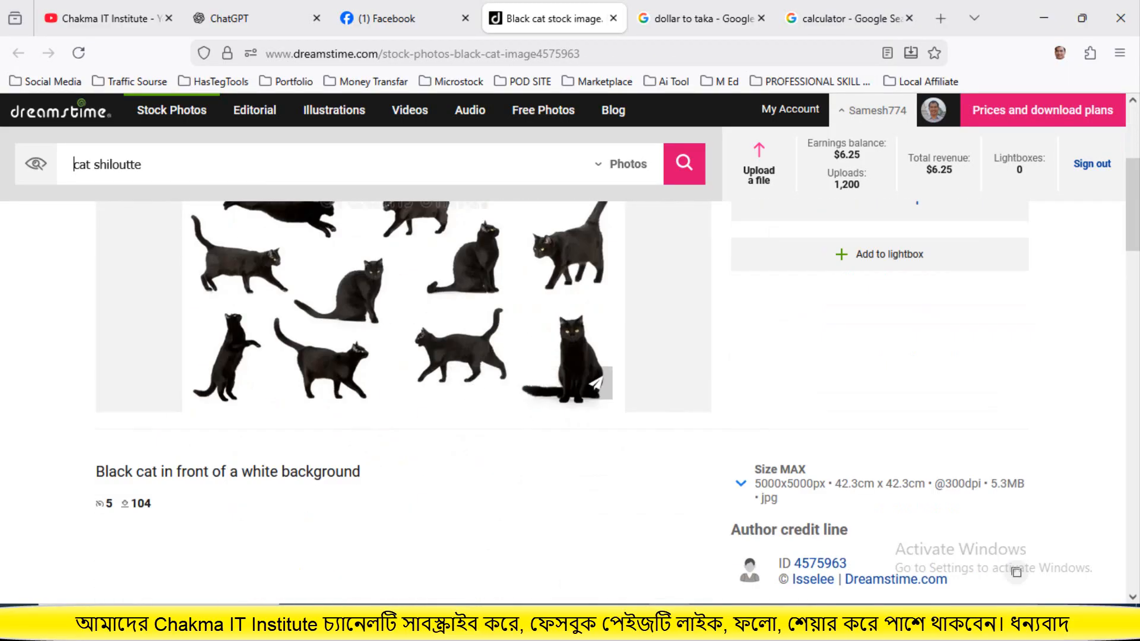
scroll(881, 487, up, 4)
scroll(881, 487, down, 6)
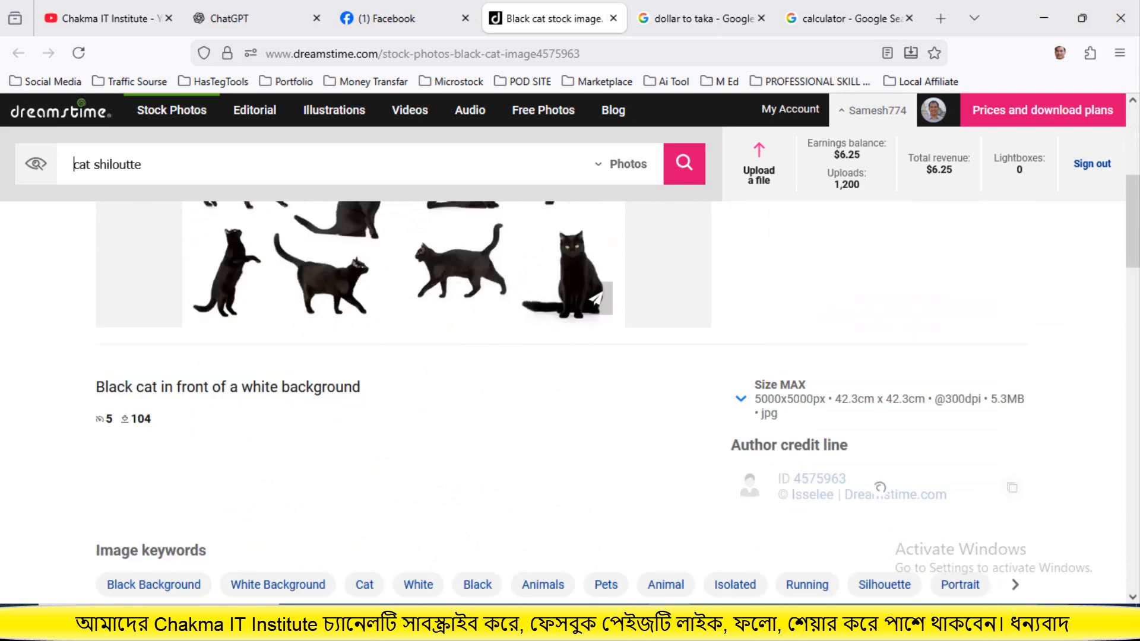
click(821, 479)
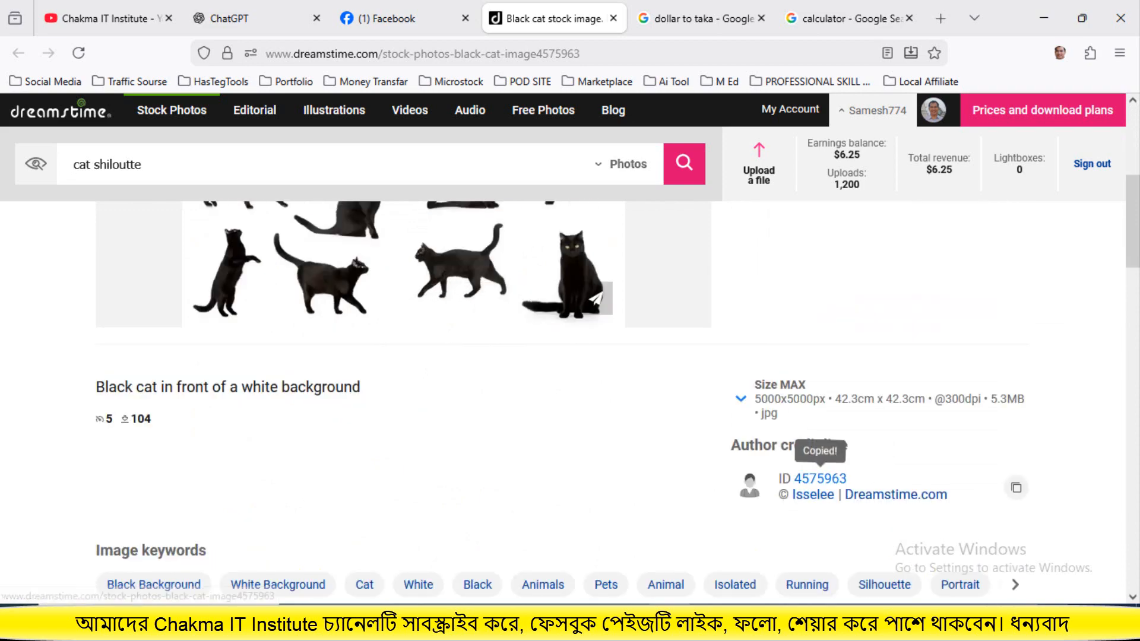
click(813, 494)
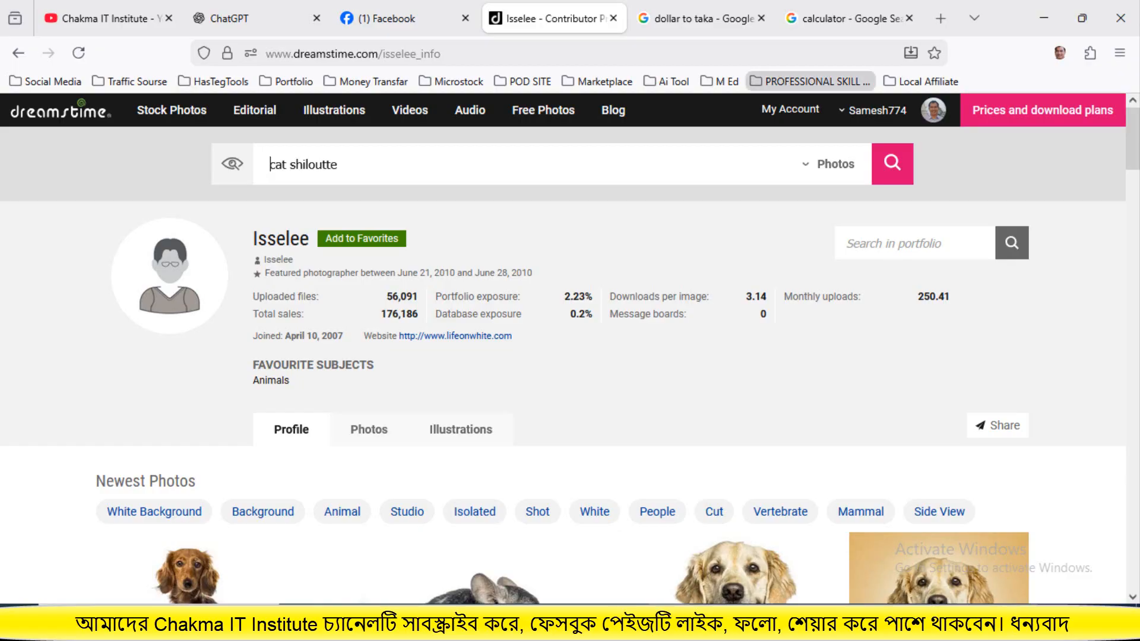
- Calculate 167186 × .50 in the online calculator
click(847, 19)
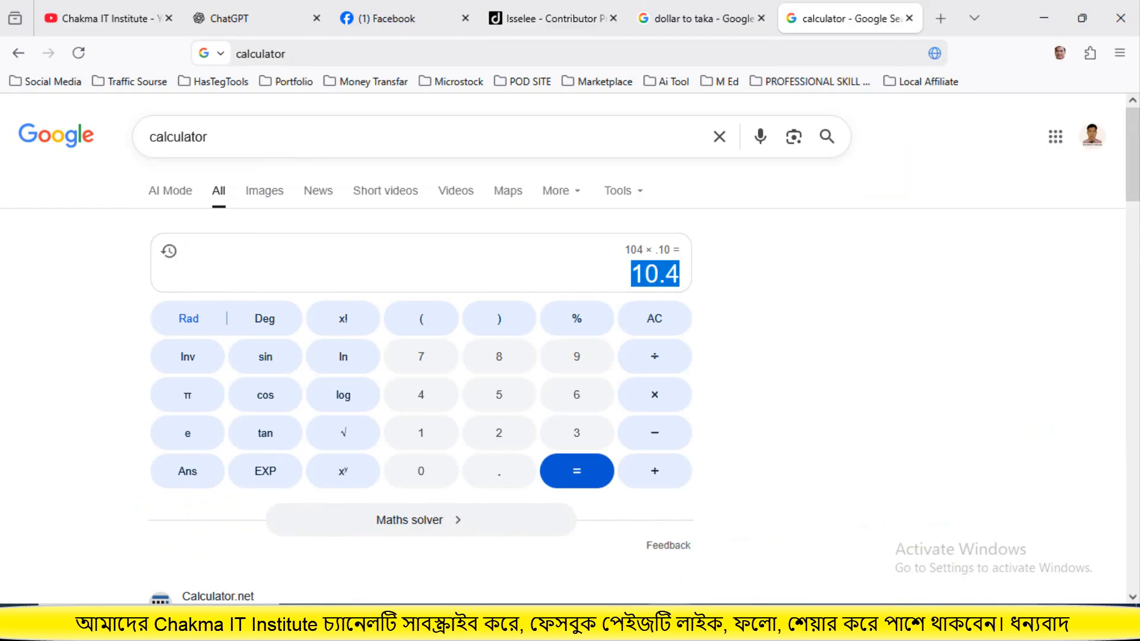
text(16)
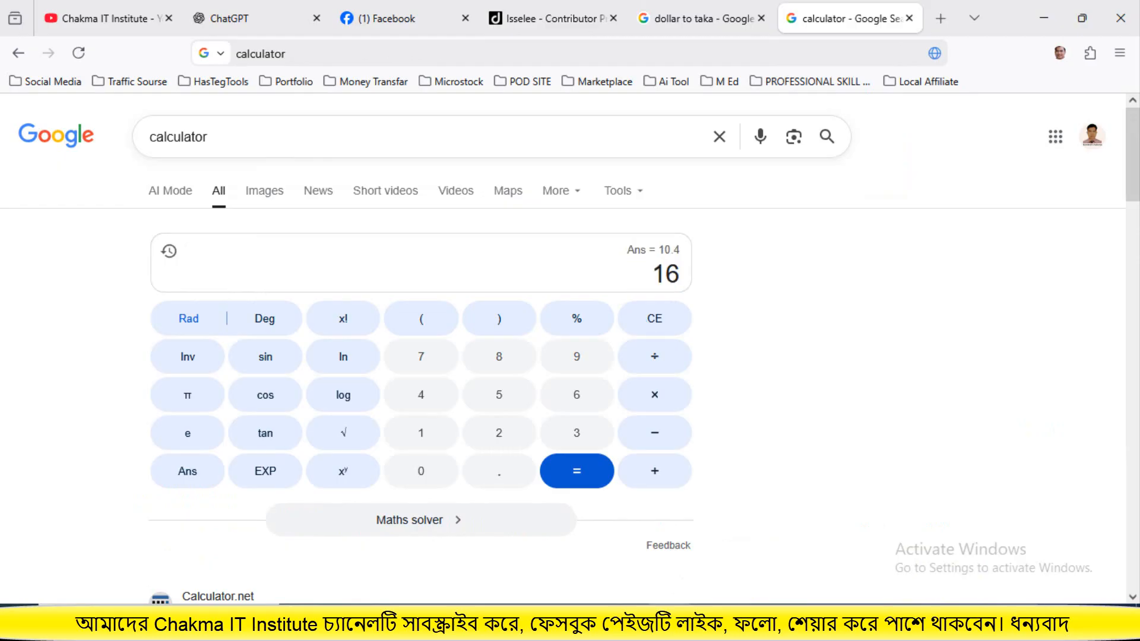
text(7186)
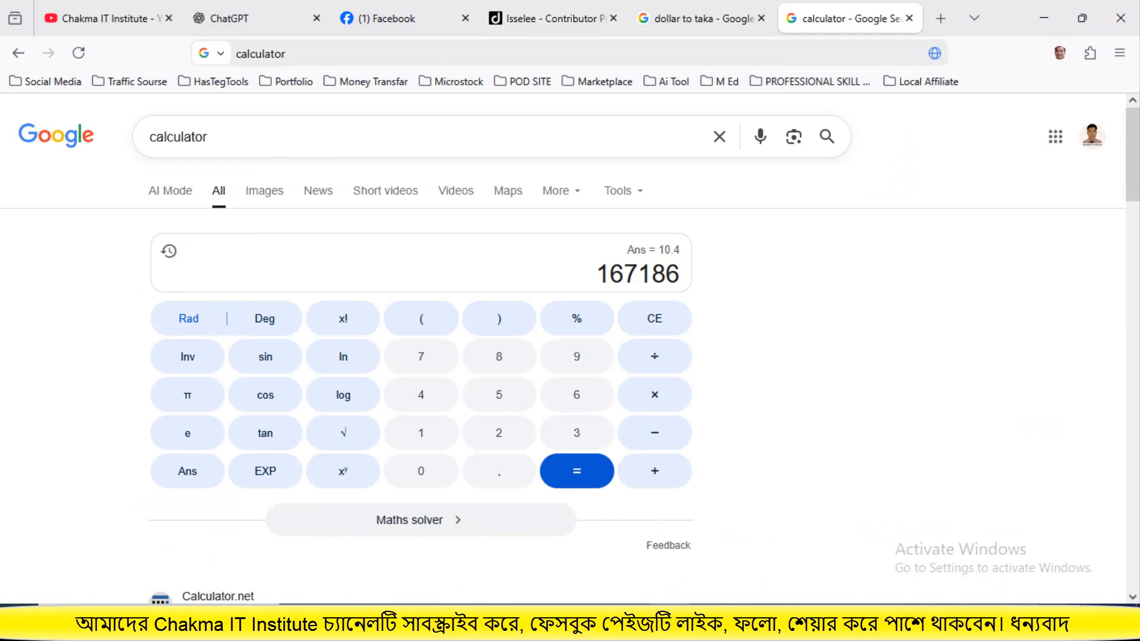
text(*)
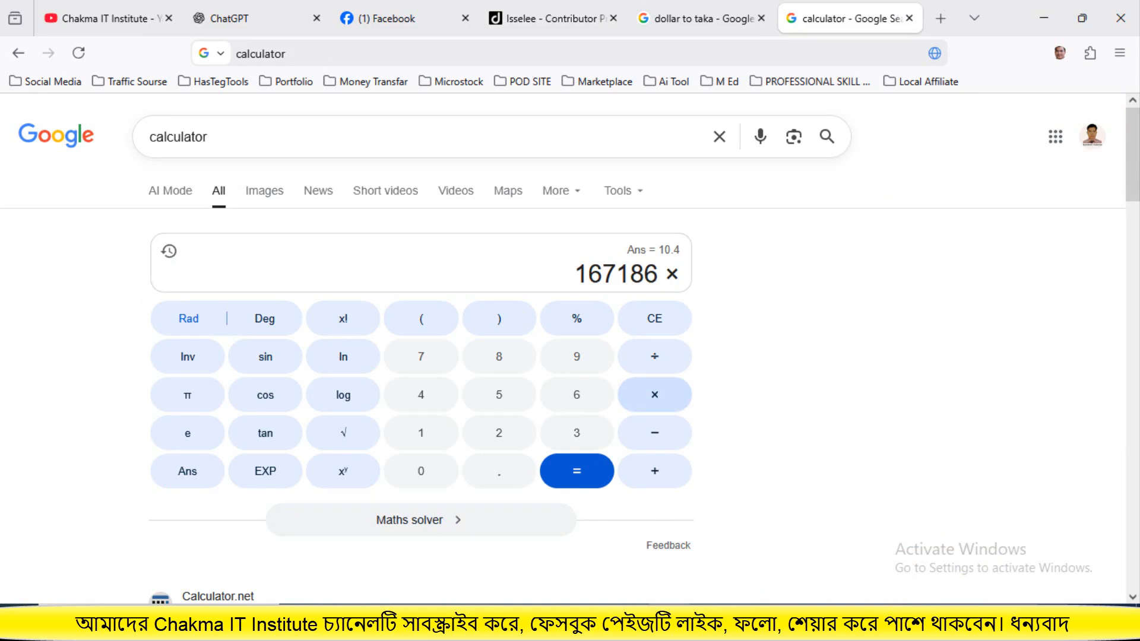
text(.)
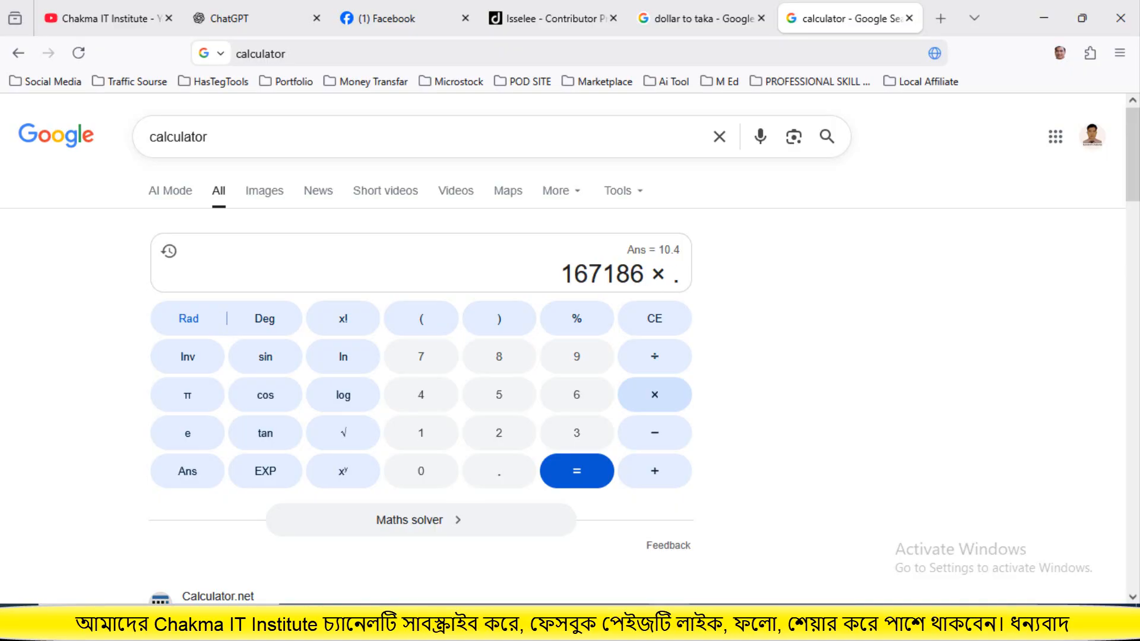
text(10)
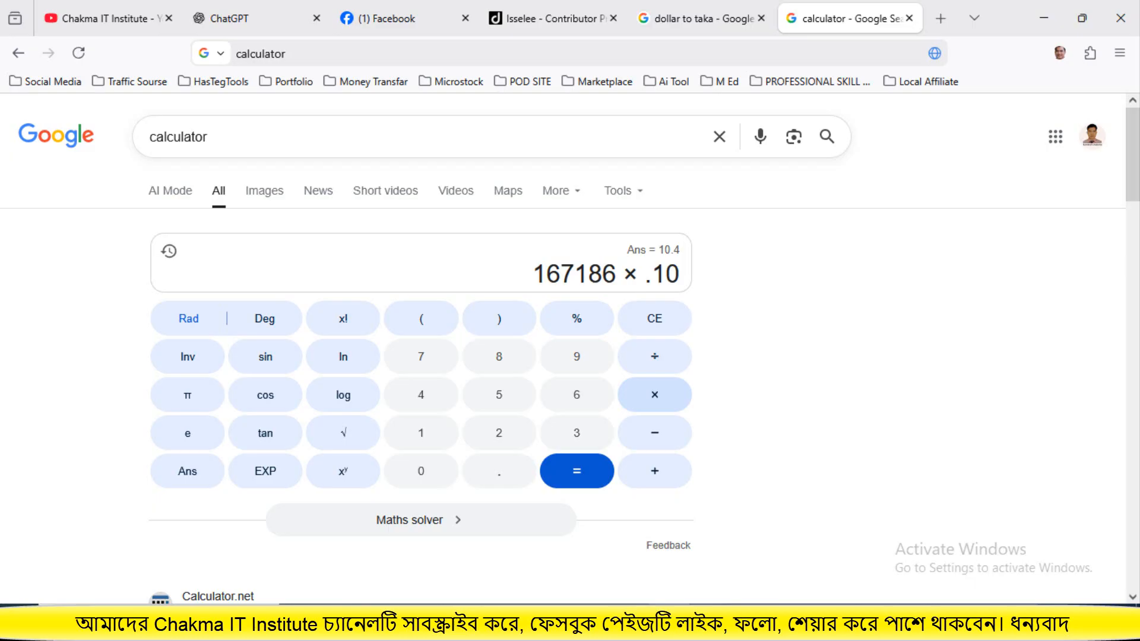
key(BackSpace)
key(BackSpace)
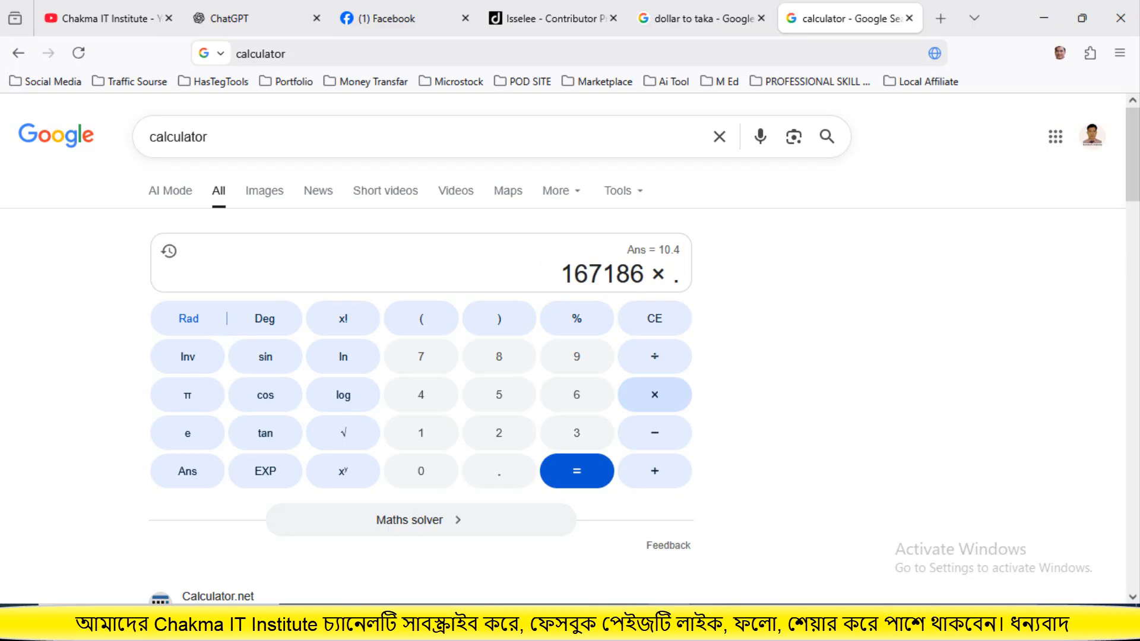
key(BackSpace)
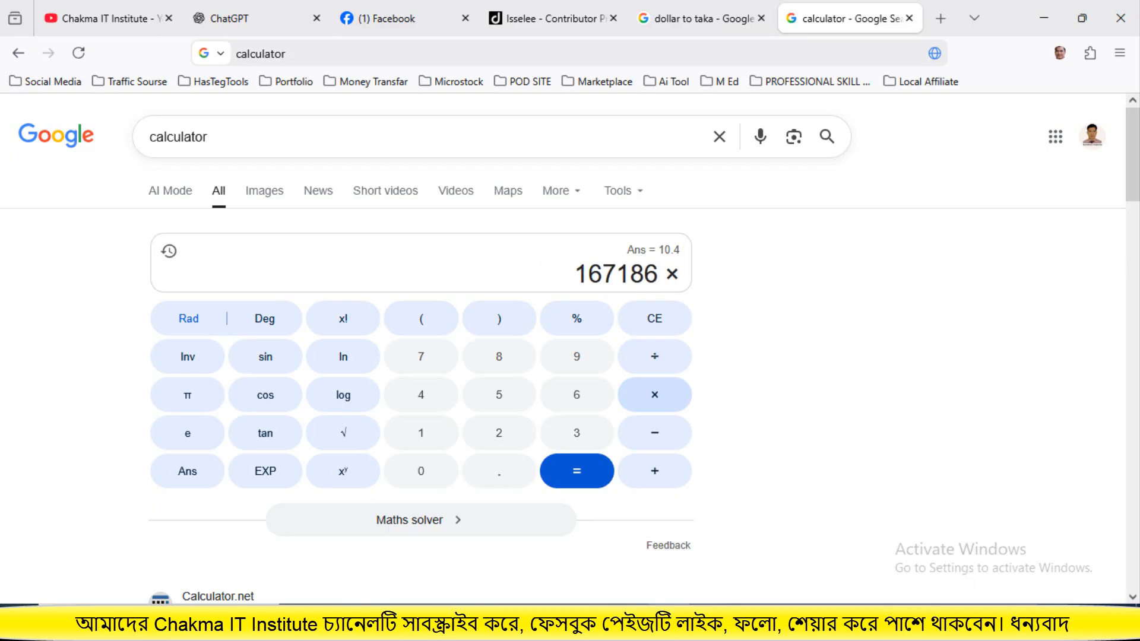
text(.50)
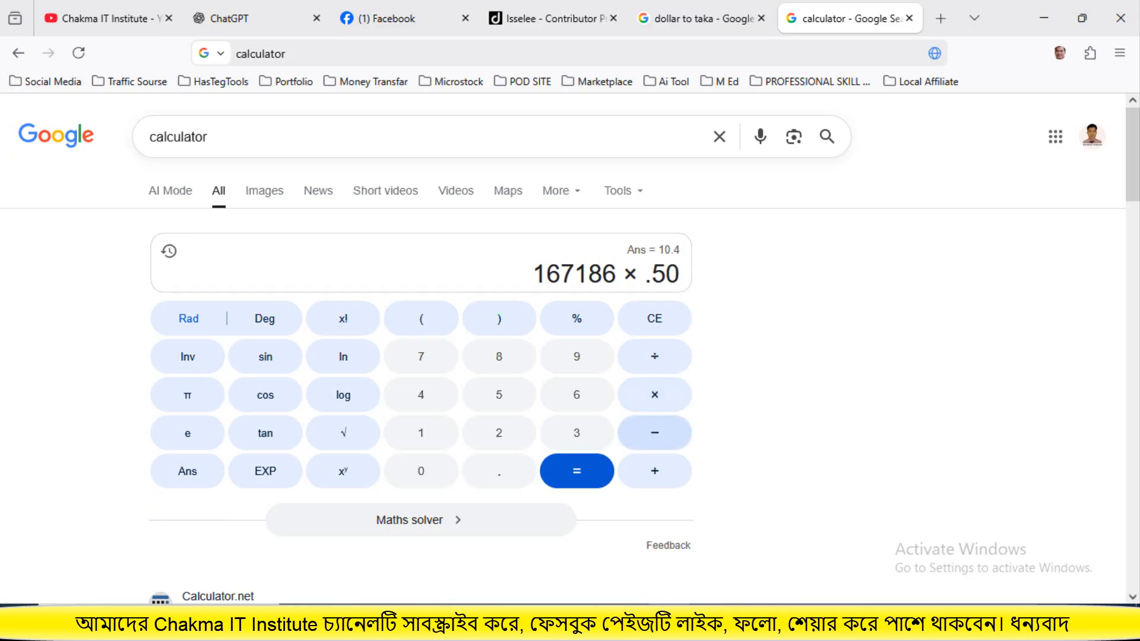
key(Return)
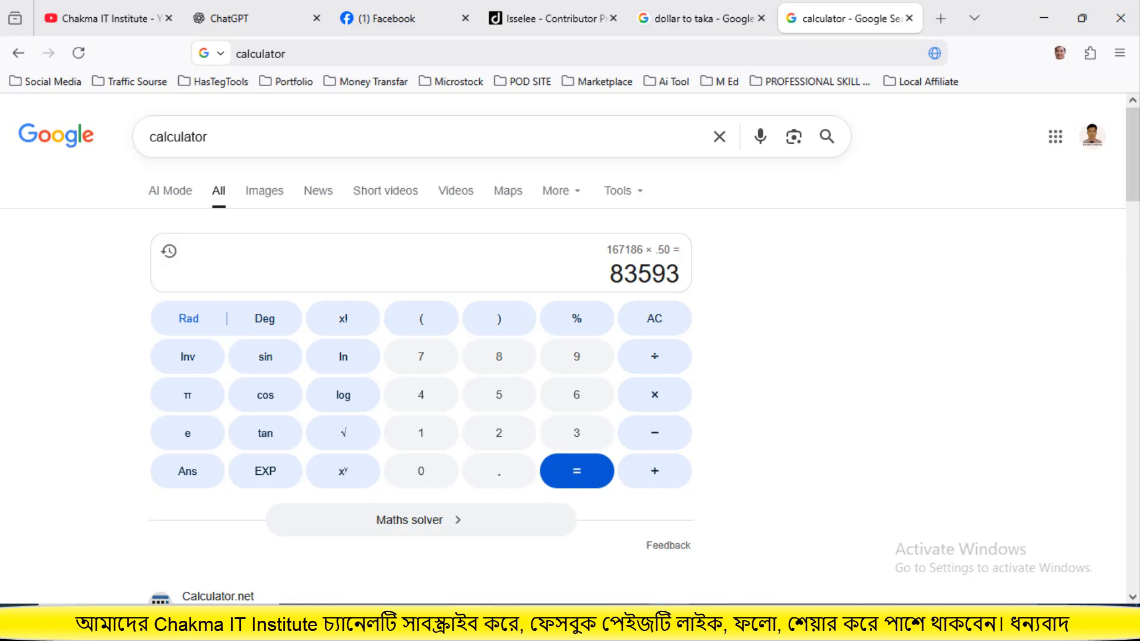
- Copy the 83593 result and convert that amount from United States dollars to Bangladeshi taka in place of the previous dollar value
drag(680, 274, 609, 274)
right_click(625, 278)
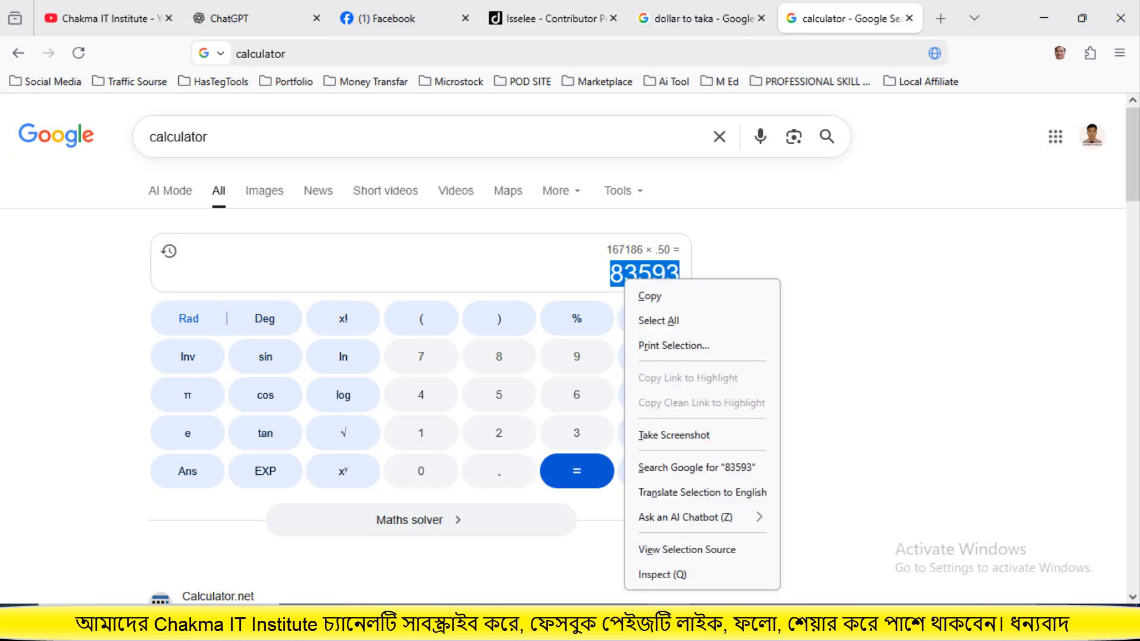
click(649, 295)
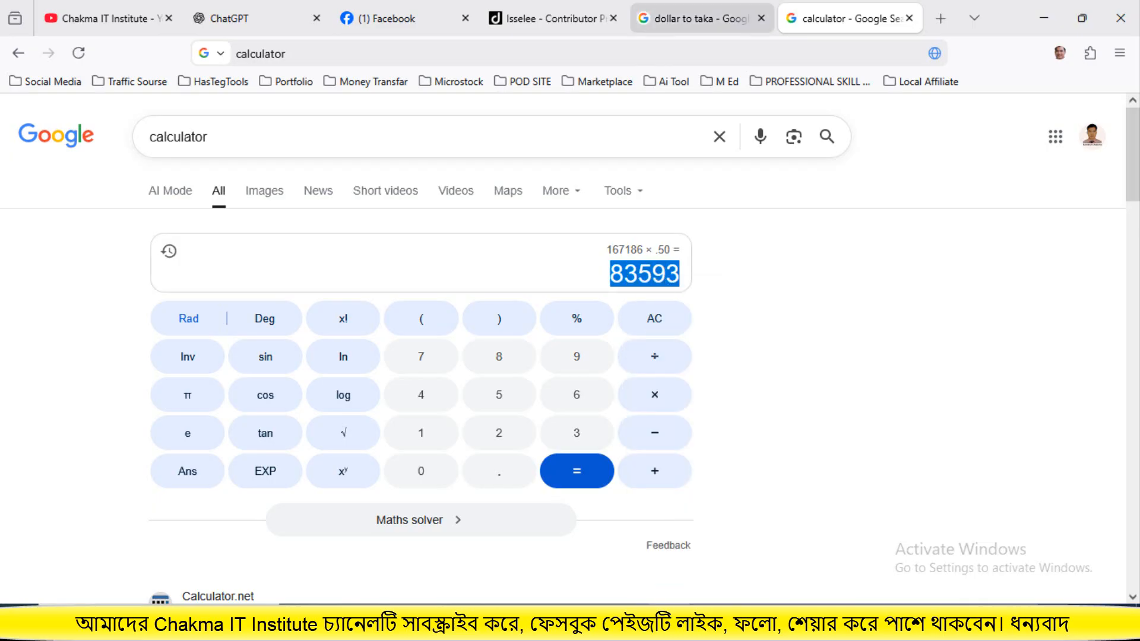
click(701, 19)
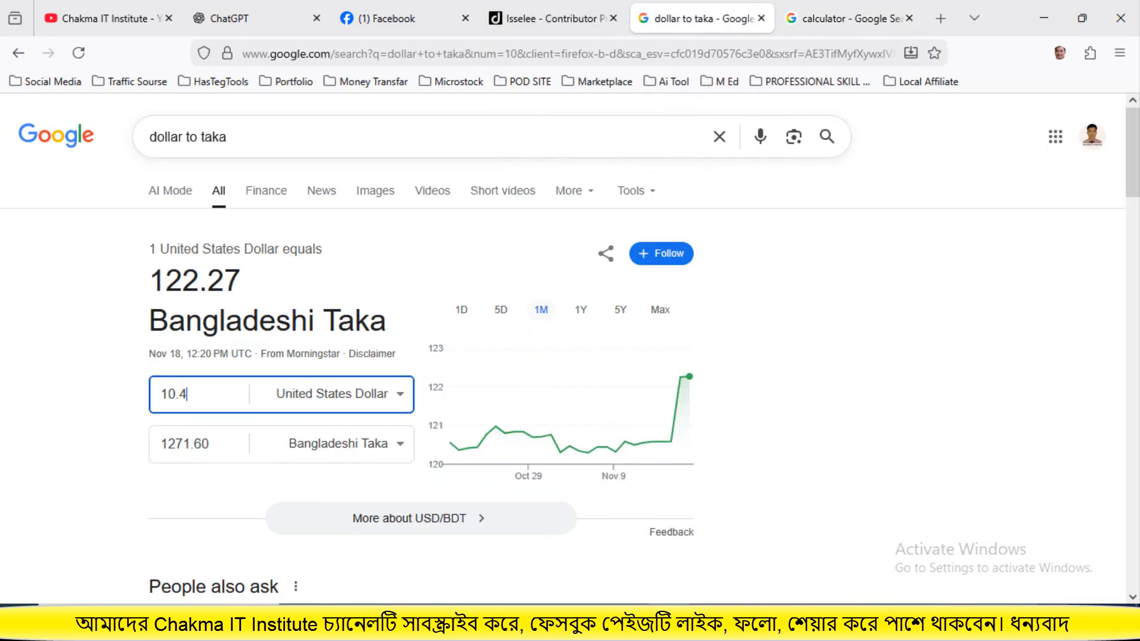
key(shift+Left)
key(shift+Left)
key(shift+Left)
key(shift+Left)
key(shift+F10)
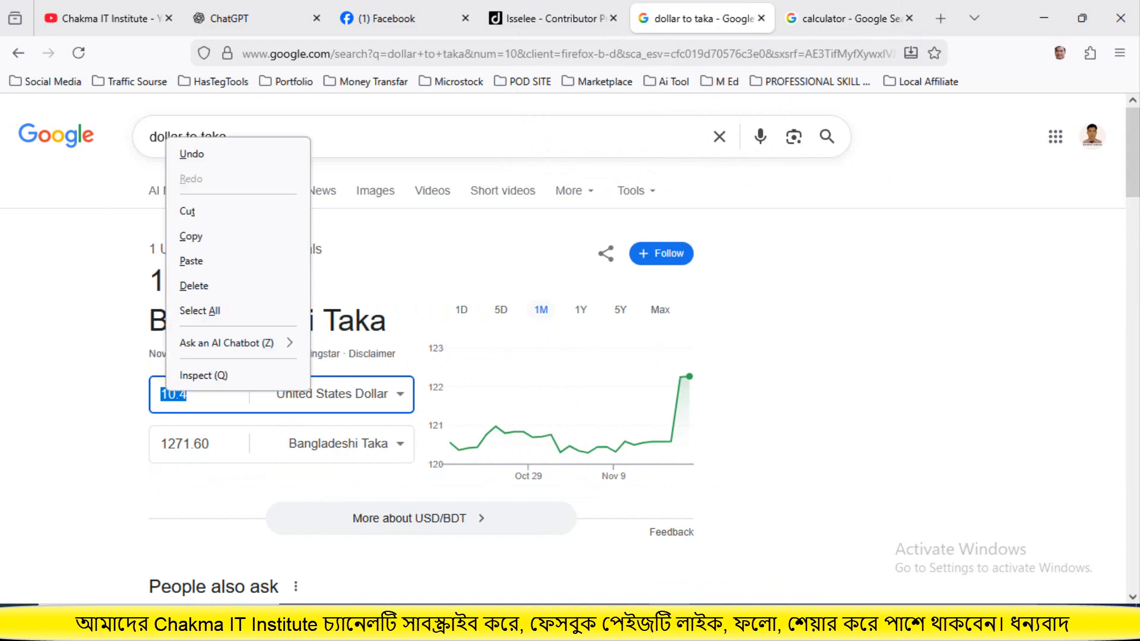
key(Down)
key(Down)
key(Down)
key(Down)
key(Return)
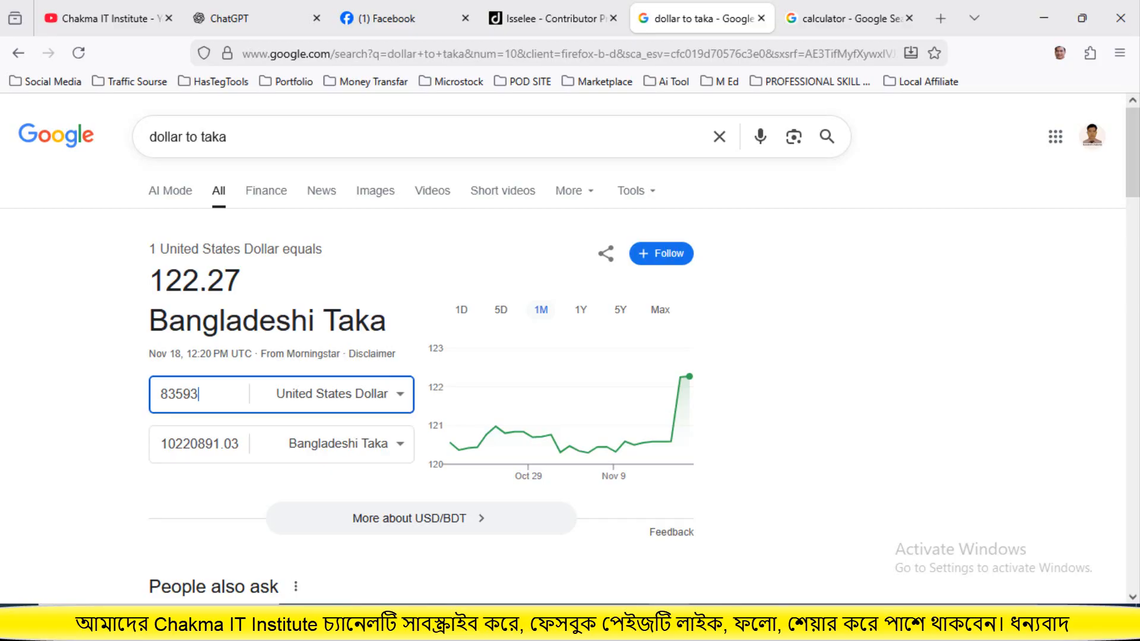
- Return to the contributor profile, open its lifeonwhite.com website link in a new browser tab and switch to that site
key(ctrl+shift+Tab)
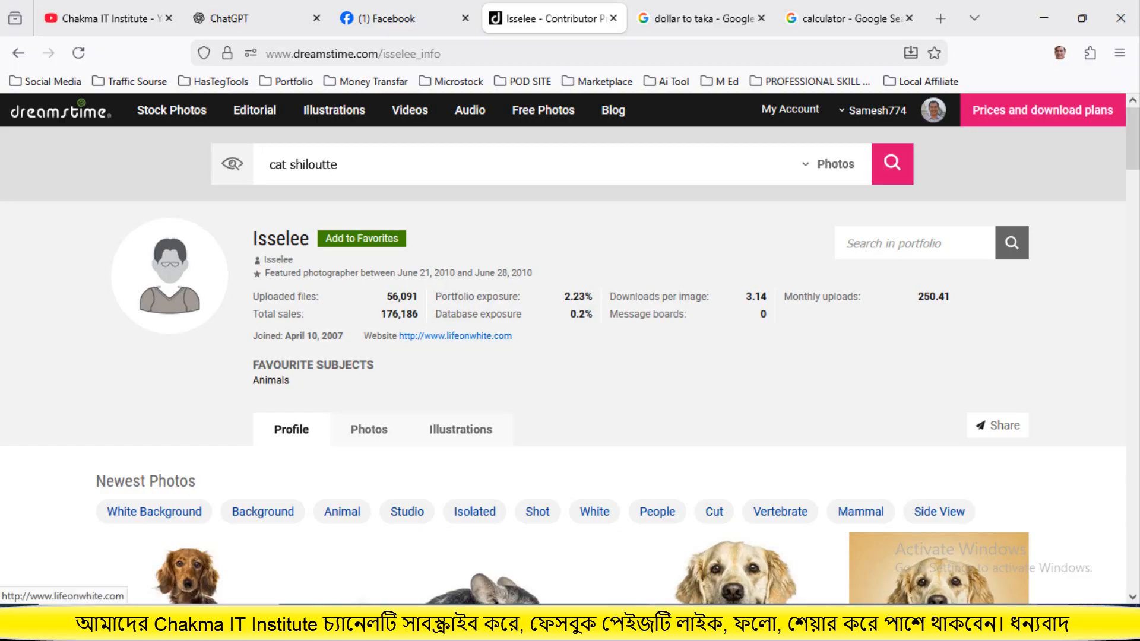
right_click(467, 336)
click(528, 355)
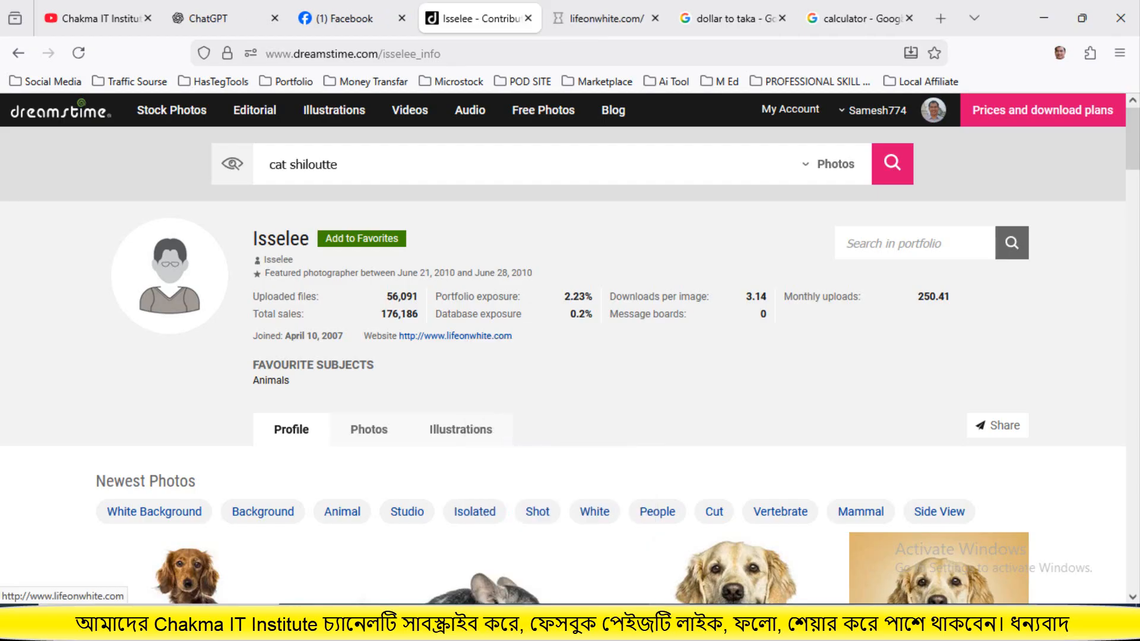
key(ctrl+Tab)
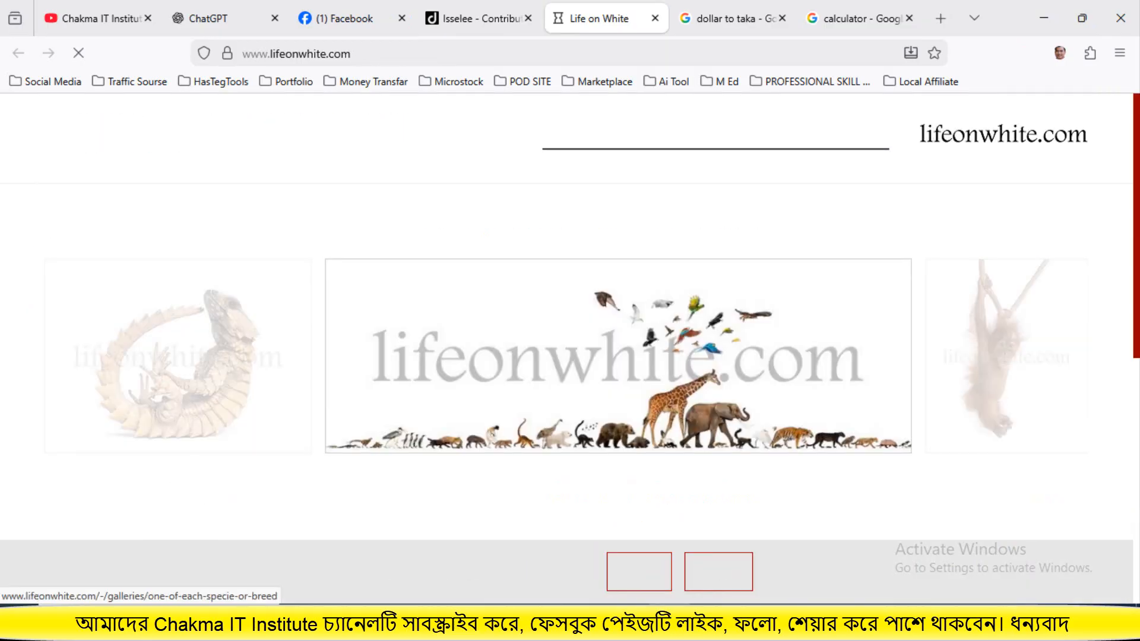
- Look through the animal gallery categories on the lifeonwhite.com home page
scroll(618, 339, down, 7)
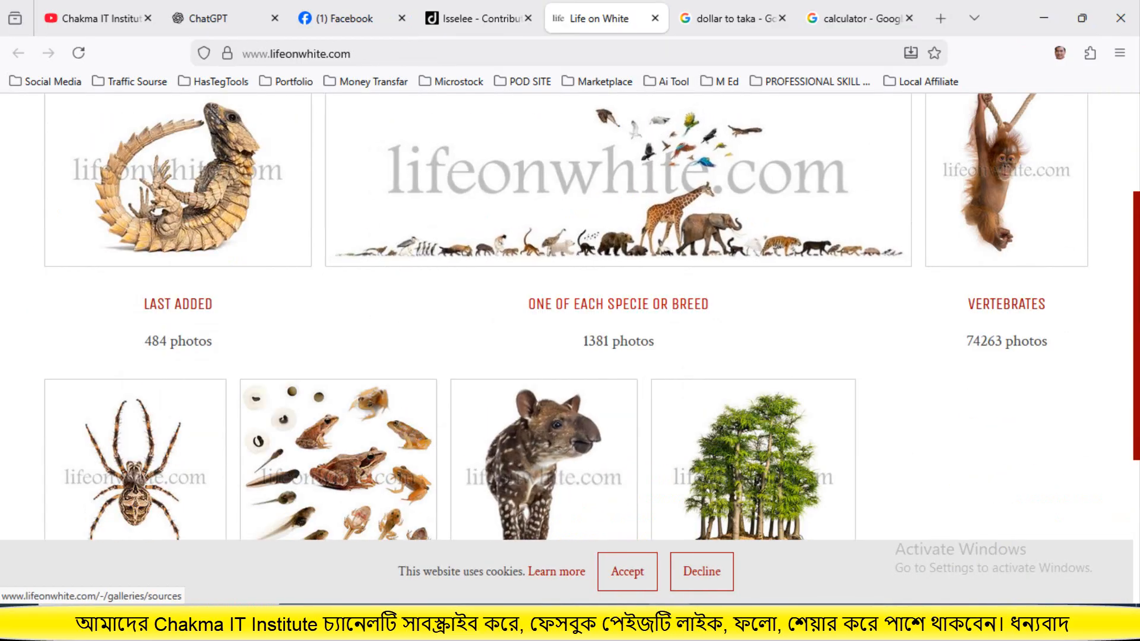
scroll(618, 338, up, 7)
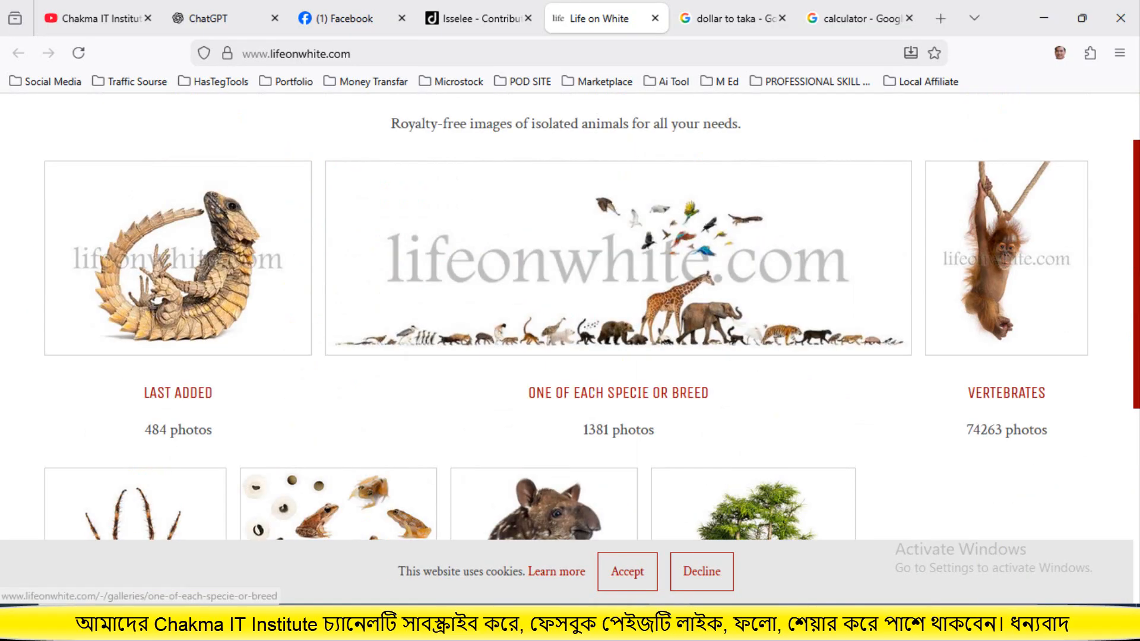
scroll(618, 339, down, 7)
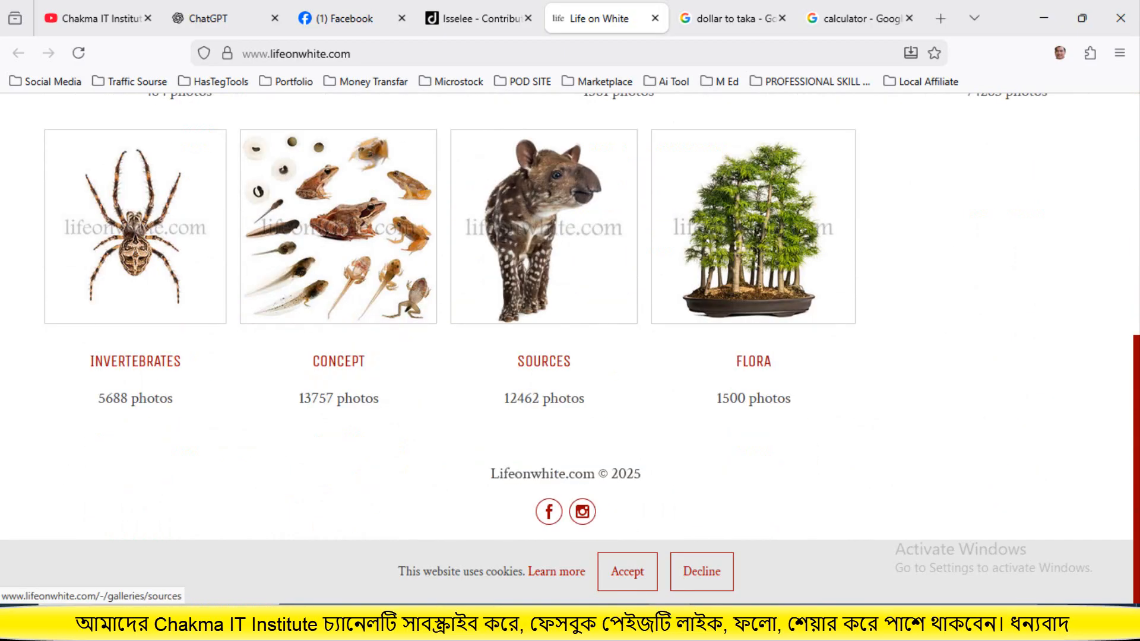
scroll(618, 339, up, 7)
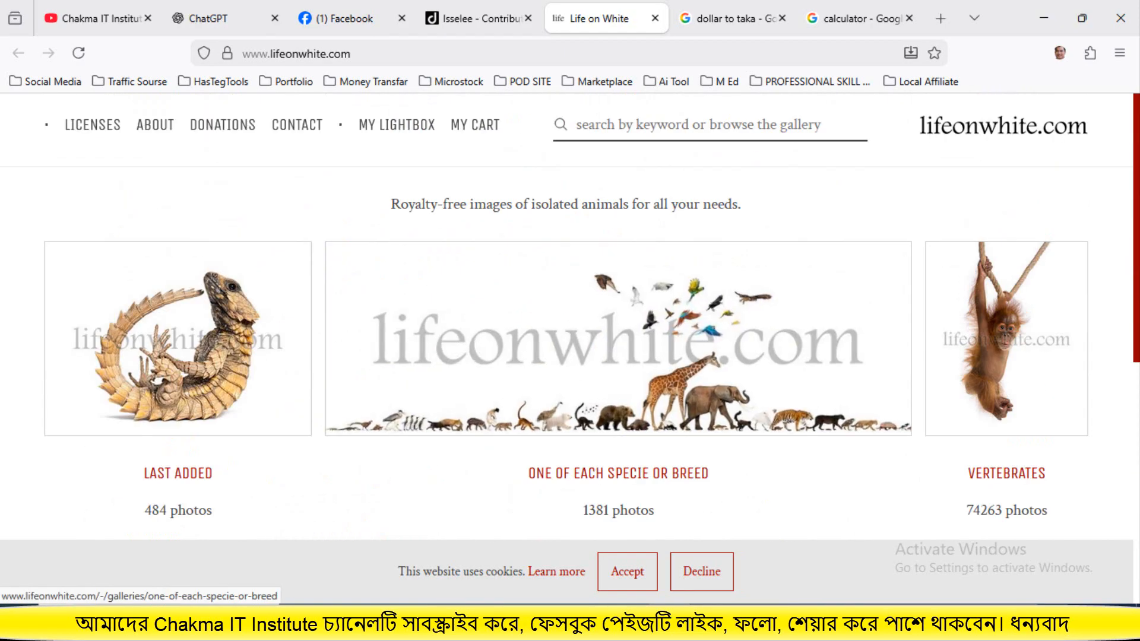
- Visit the cart, lightbox and contact pages of lifeonwhite.com and look over the contact form
click(475, 125)
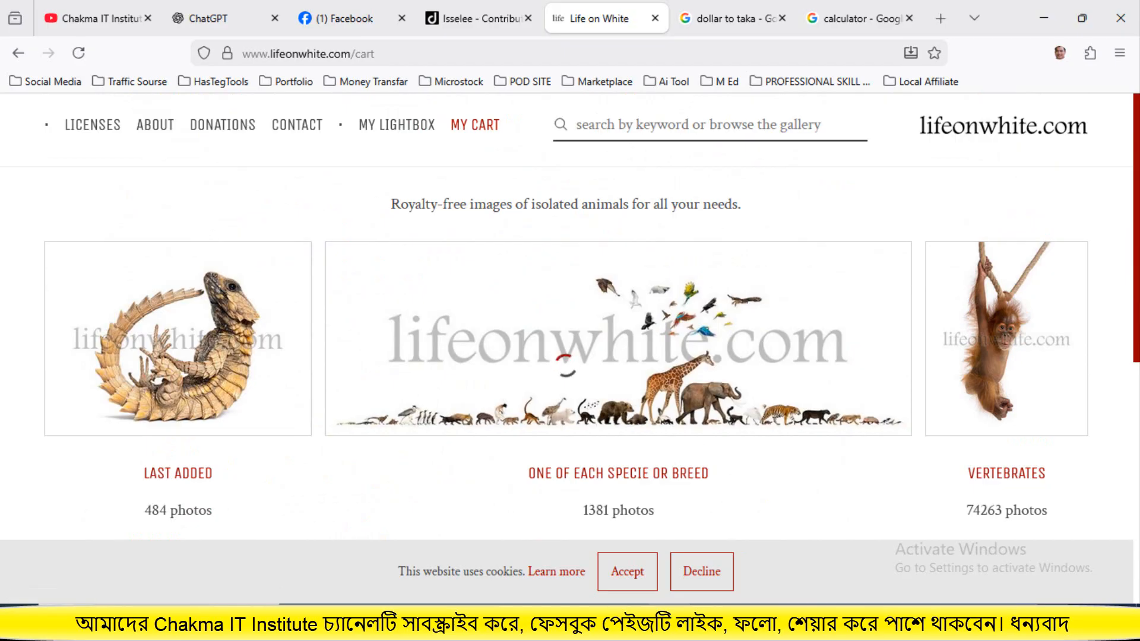
click(397, 125)
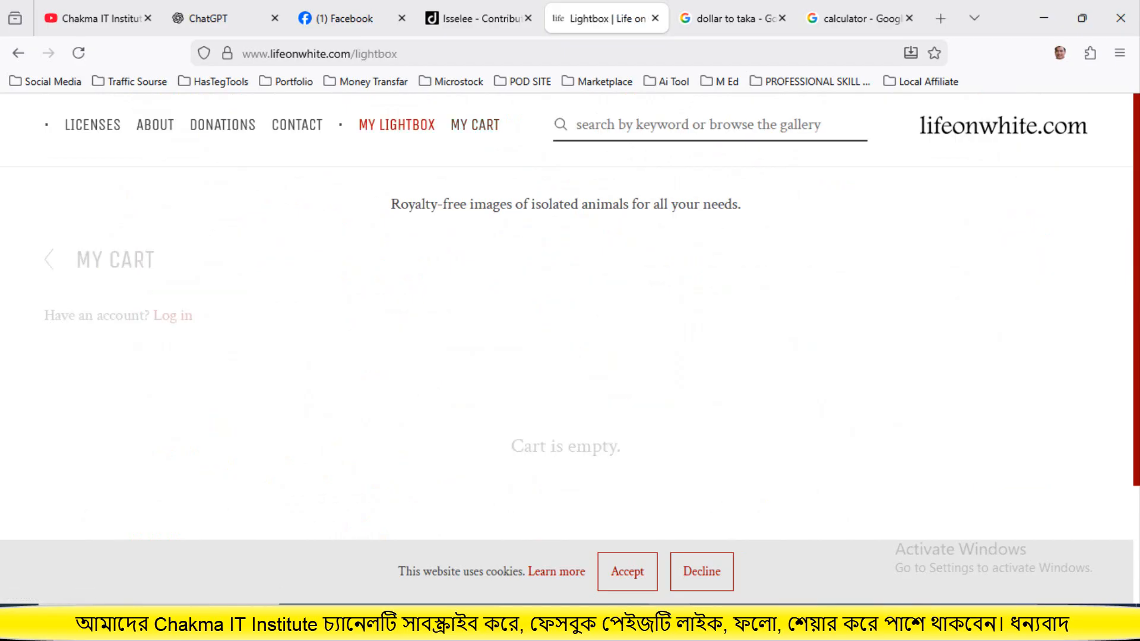
click(296, 125)
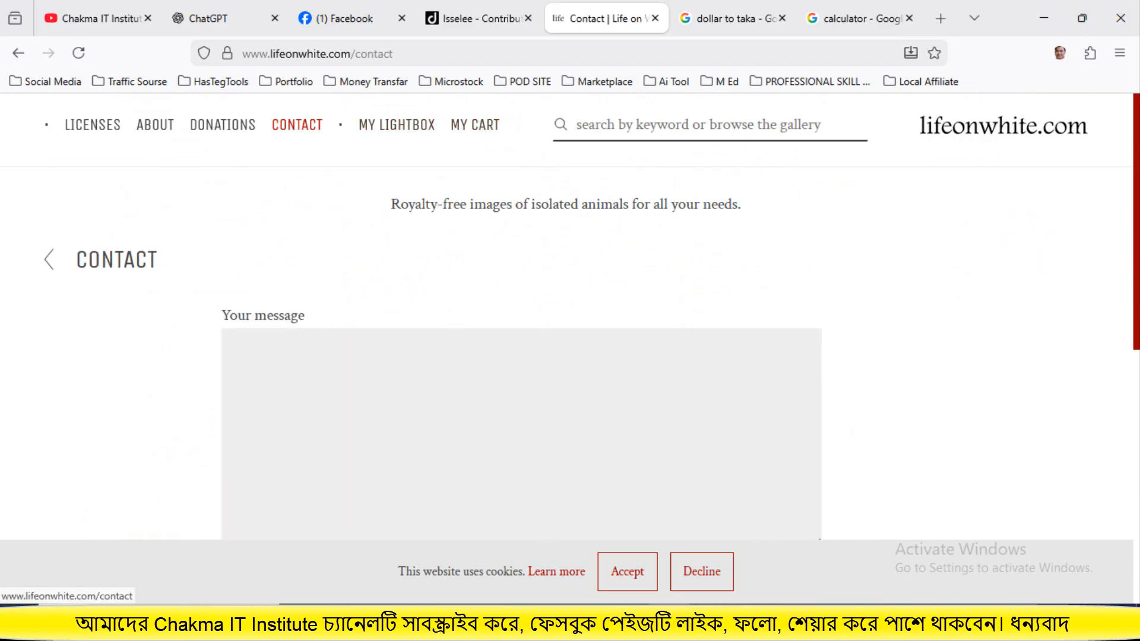
scroll(521, 326, down, 5)
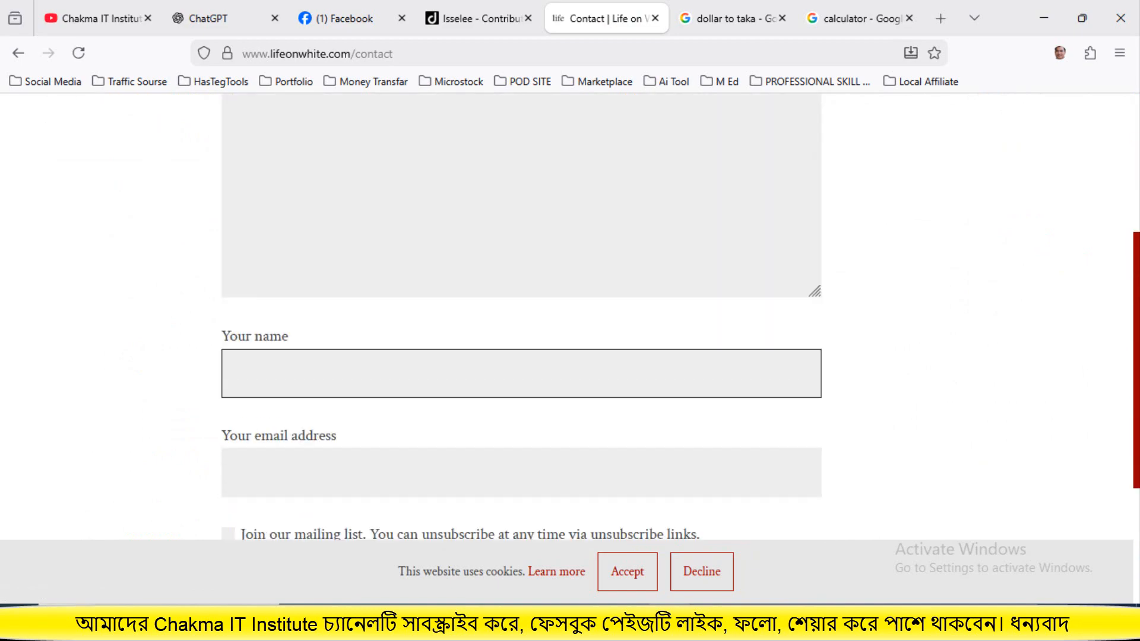
scroll(522, 297, up, 5)
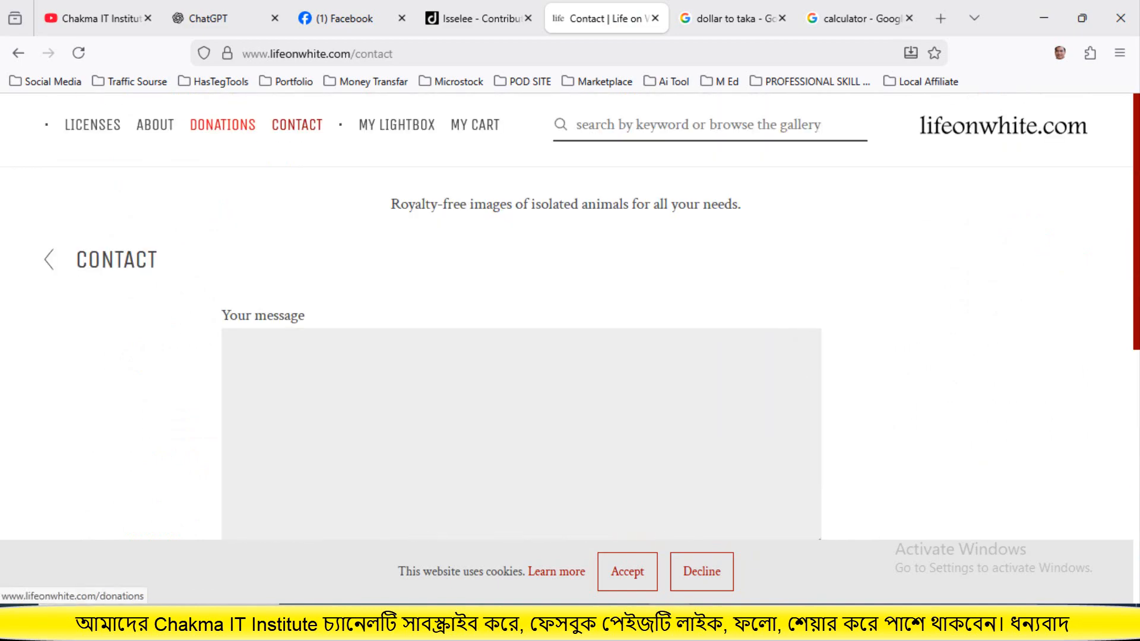
- Open the Donations page and read its statement and the list of supported organisations
click(223, 125)
scroll(570, 326, down, 3)
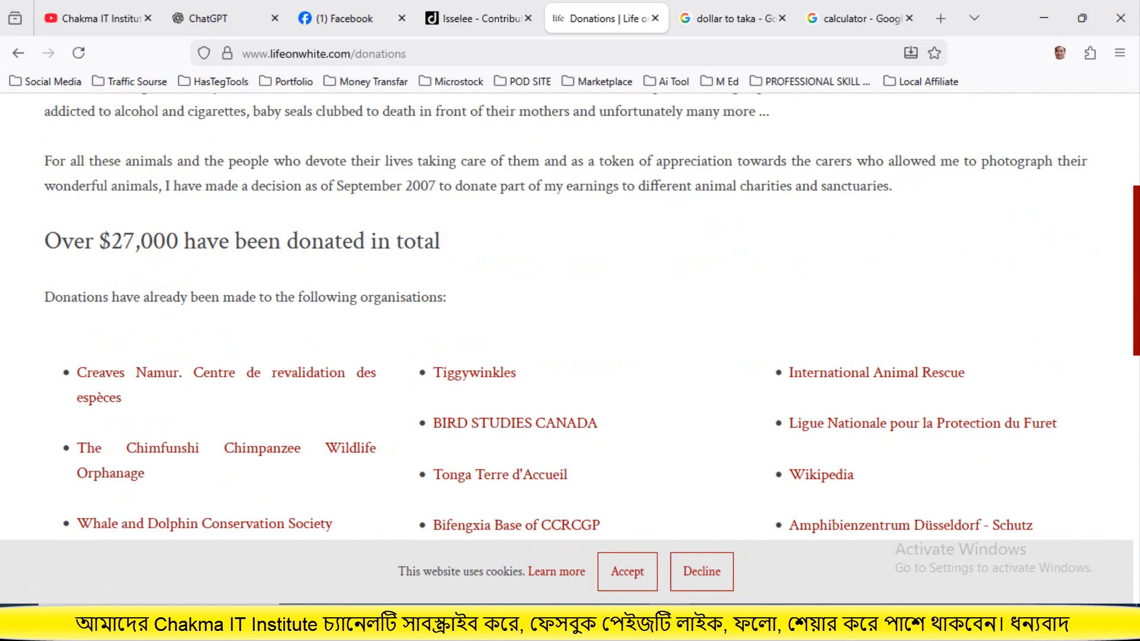
scroll(570, 326, up, 3)
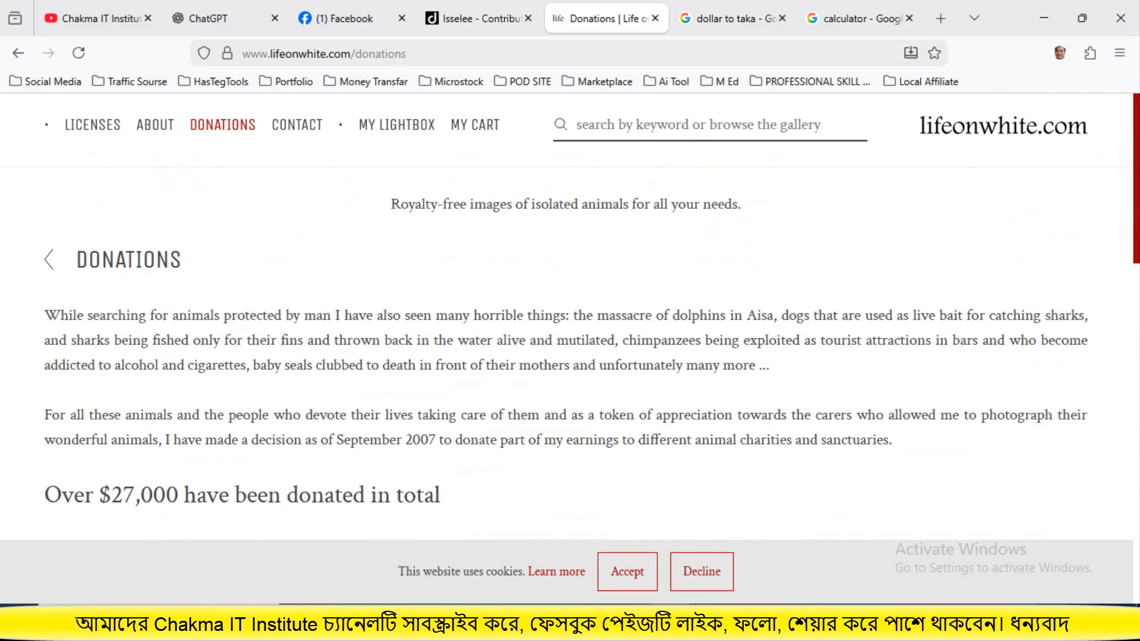
scroll(570, 327, down, 4)
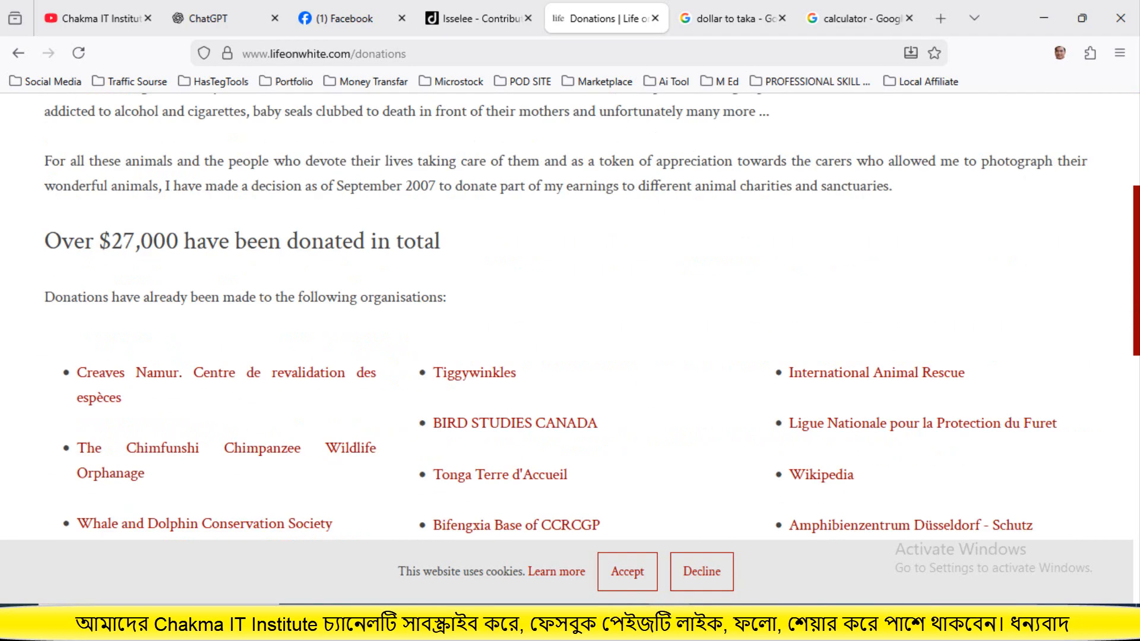
scroll(570, 326, down, 3)
scroll(570, 326, up, 9)
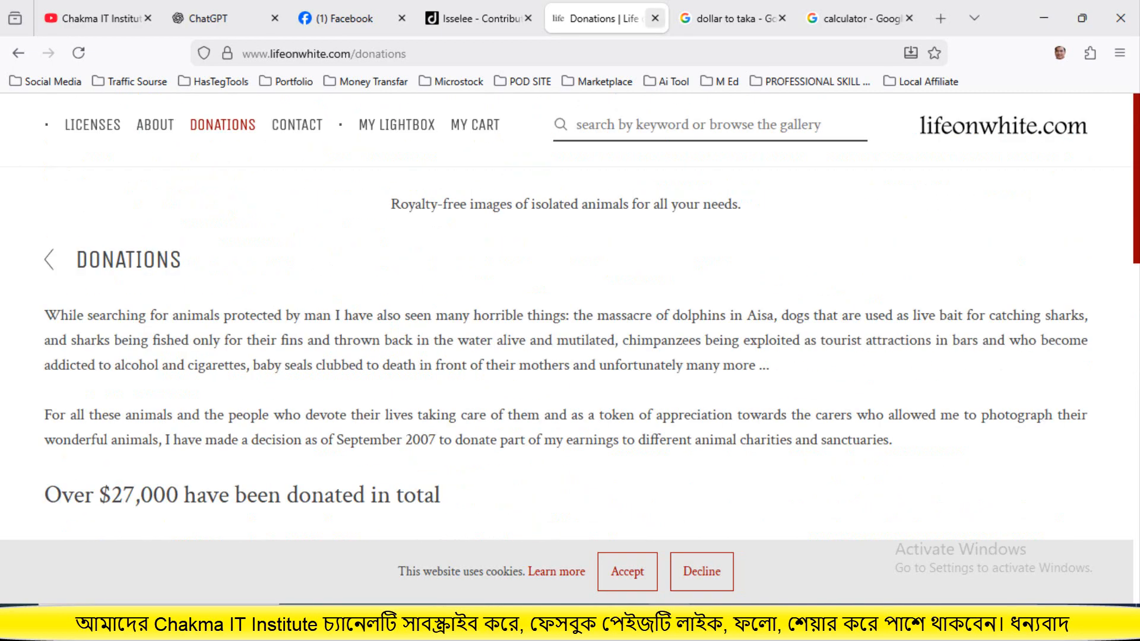
- Close the lifeonwhite.com, dollar to taka, calculator and Dreamstime contributor profile tabs
click(655, 17)
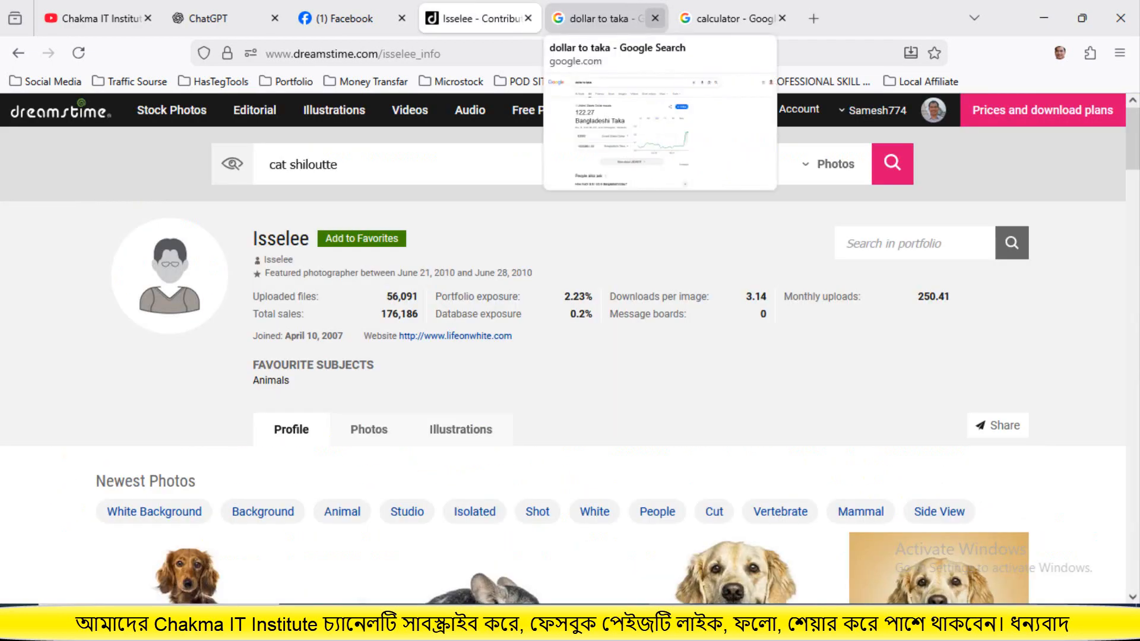
click(655, 17)
click(655, 18)
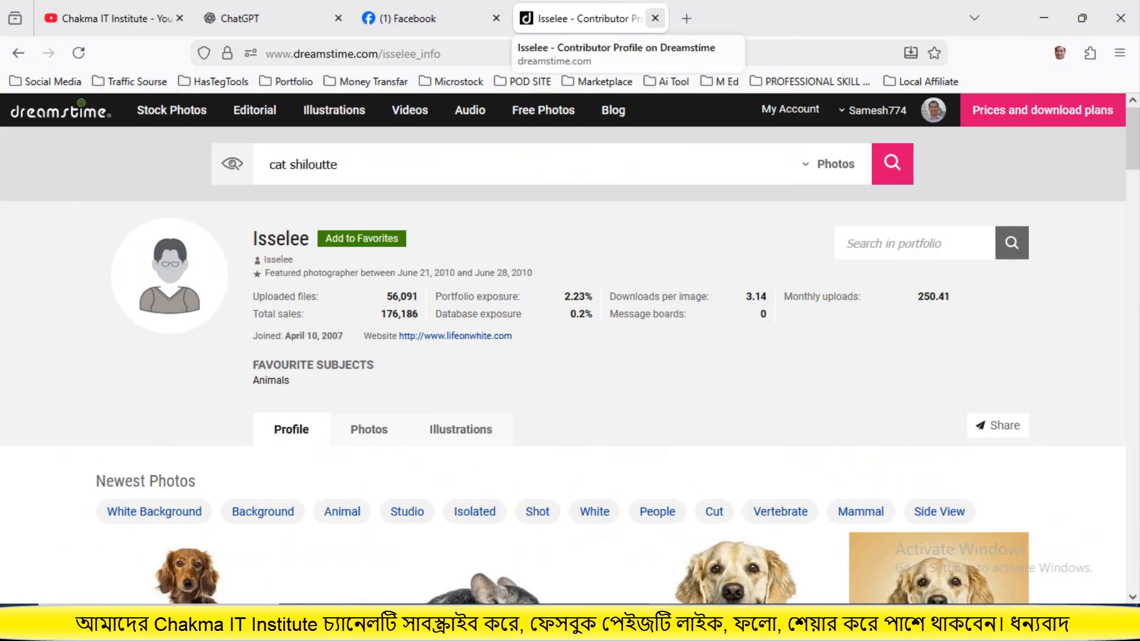
click(655, 18)
click(656, 18)
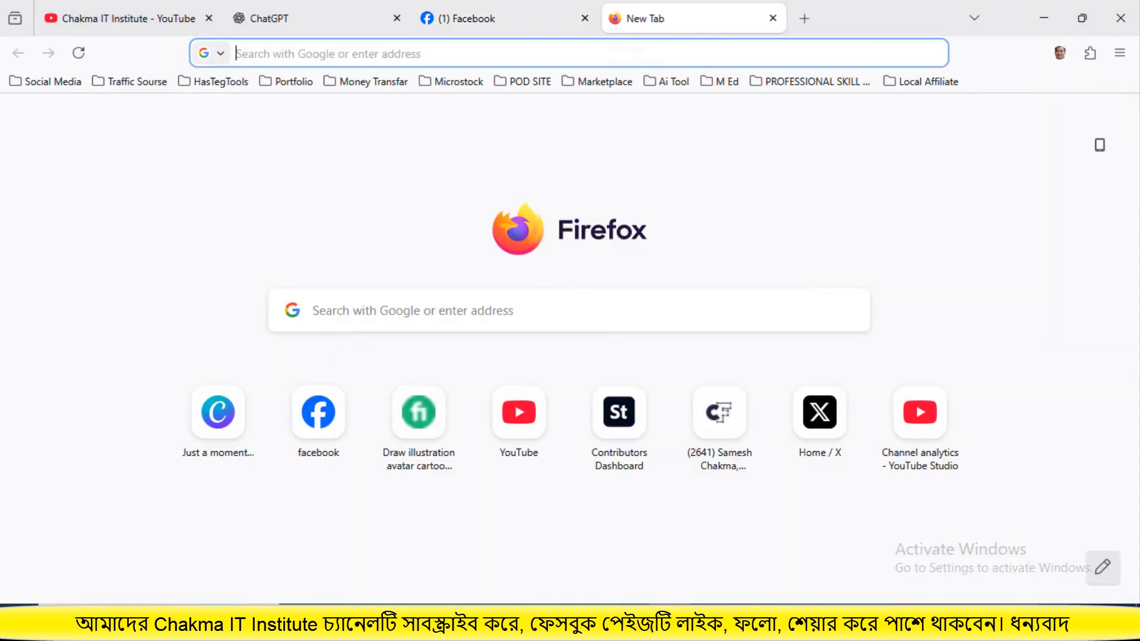
- Search Google for "cat" from a new browser tab and show the image results
click(616, 18)
click(237, 54)
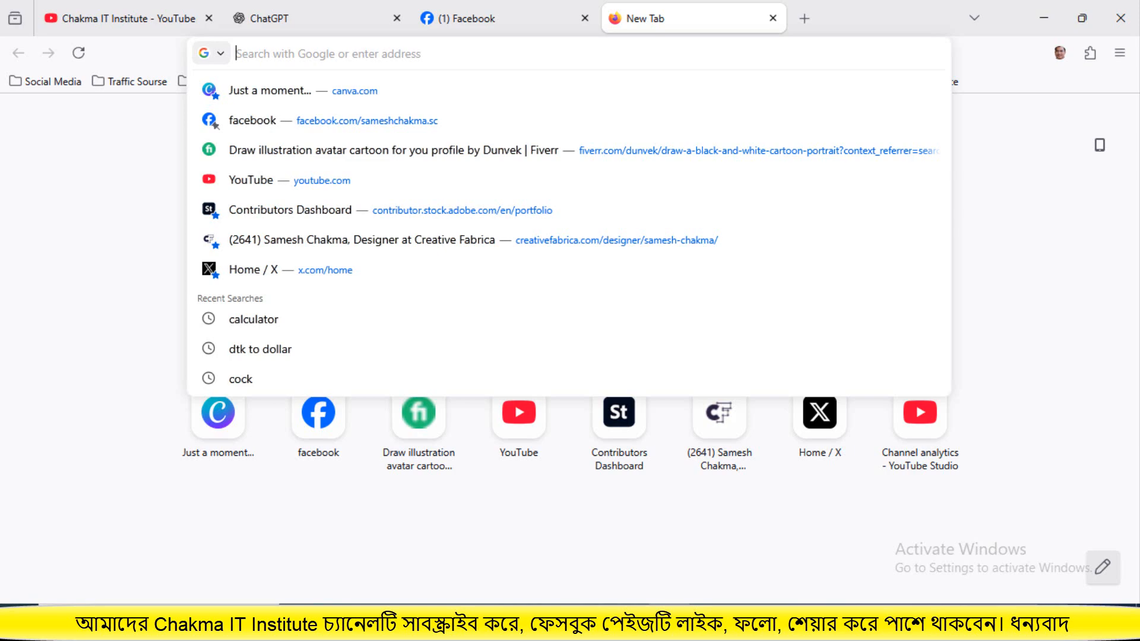
text(ca)
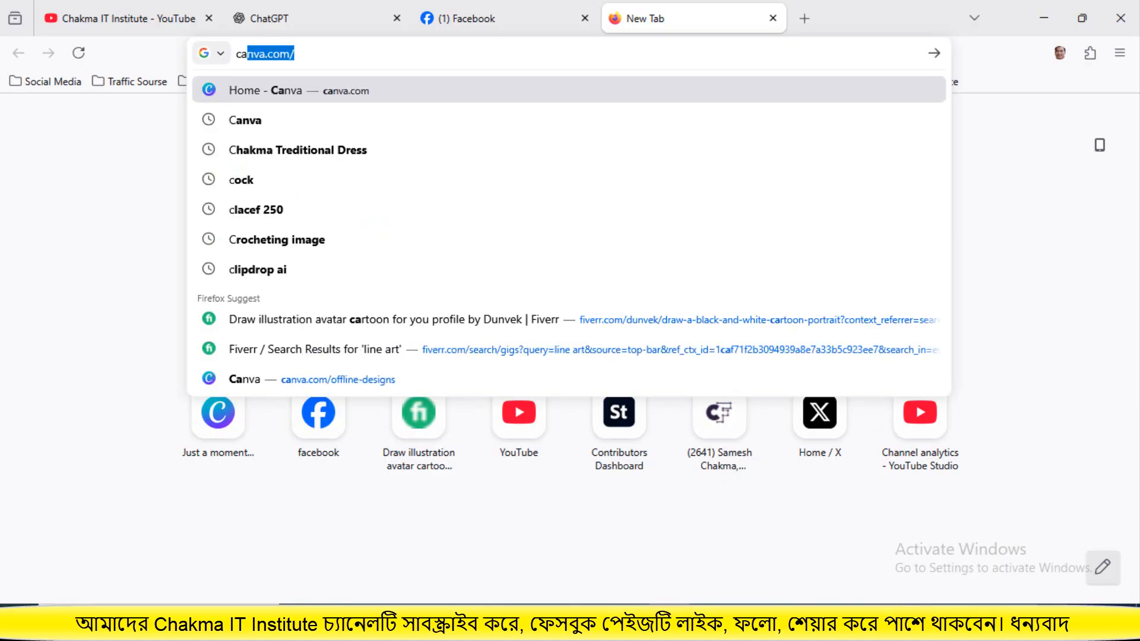
key(BackSpace)
key(BackSpace)
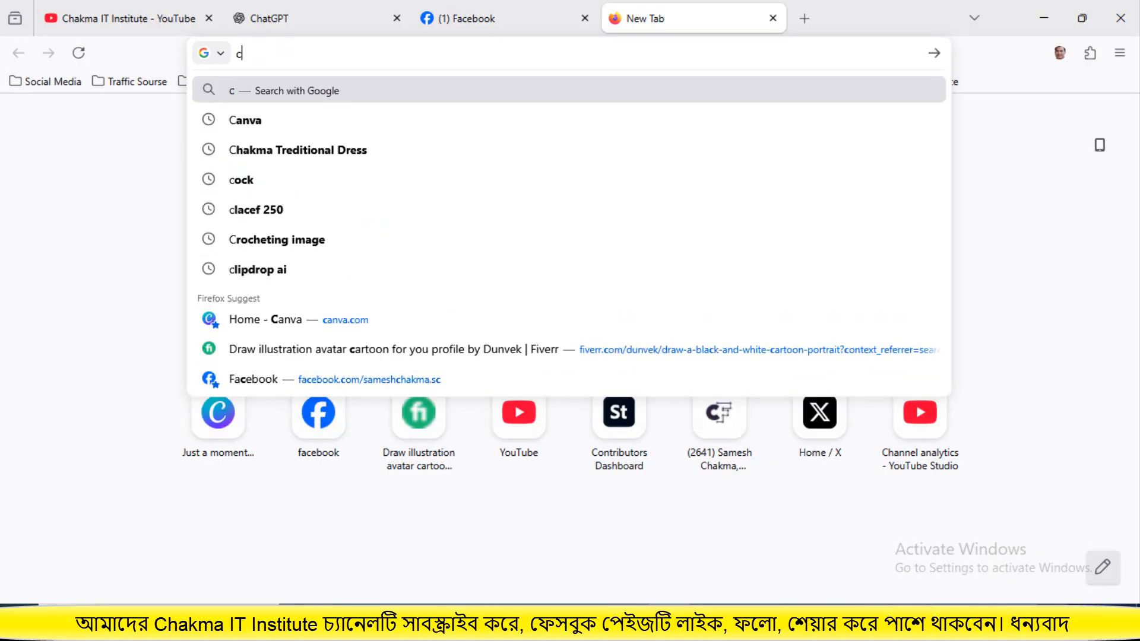
text(at)
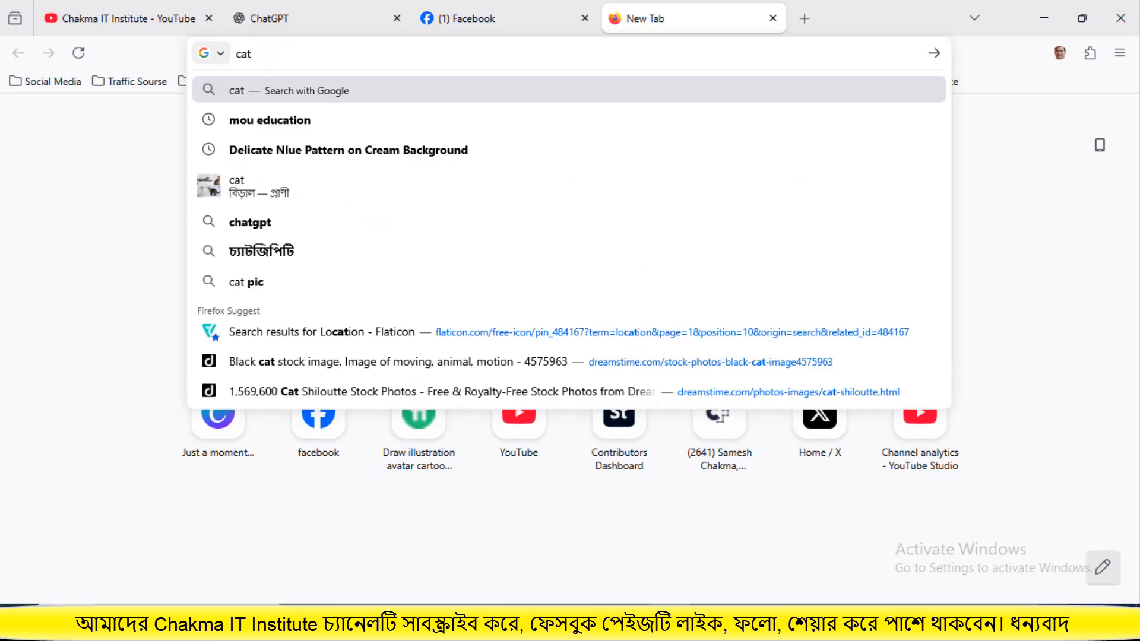
key(Return)
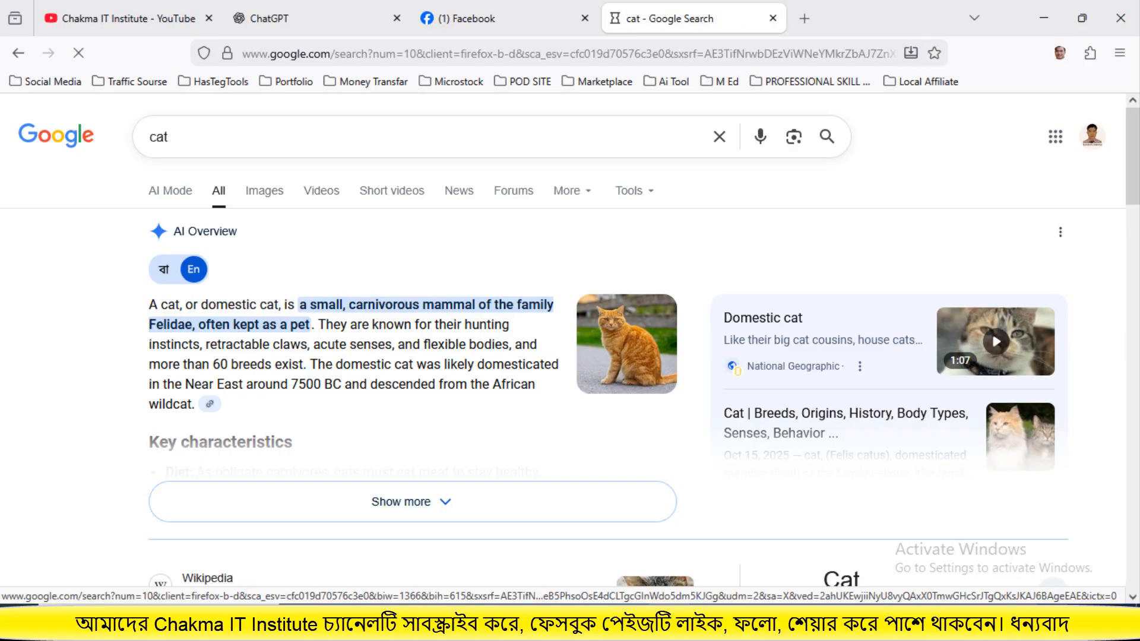
- Browse far down the Google image results for cat, examining the different poses, breeds and styles
scroll(570, 356, down, 3)
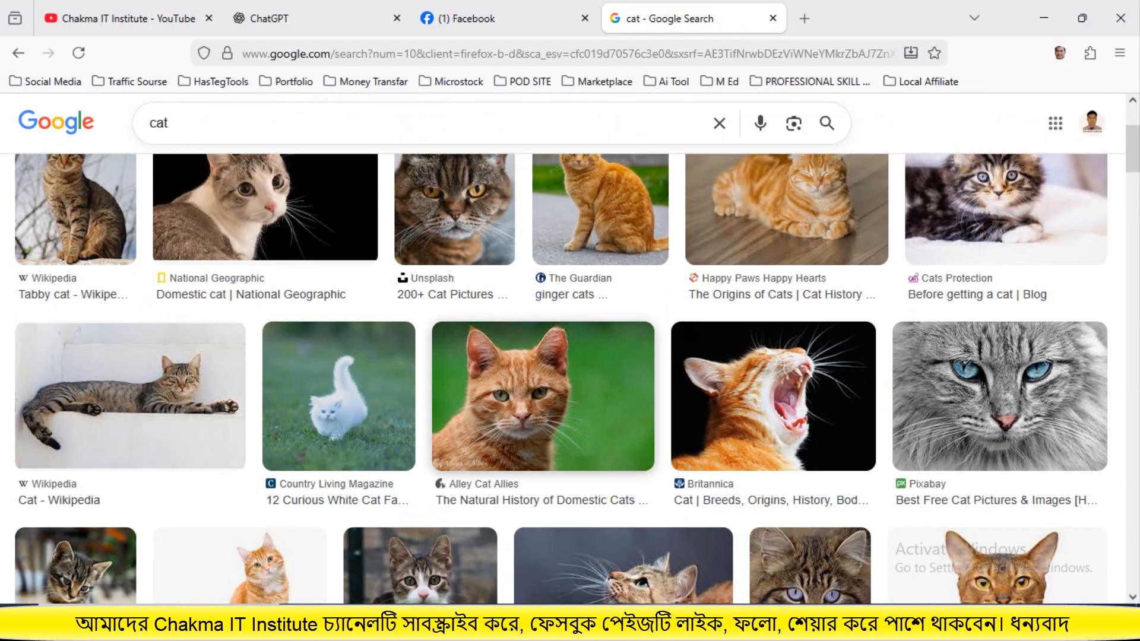
scroll(570, 357, down, 4)
scroll(618, 208, down, 12)
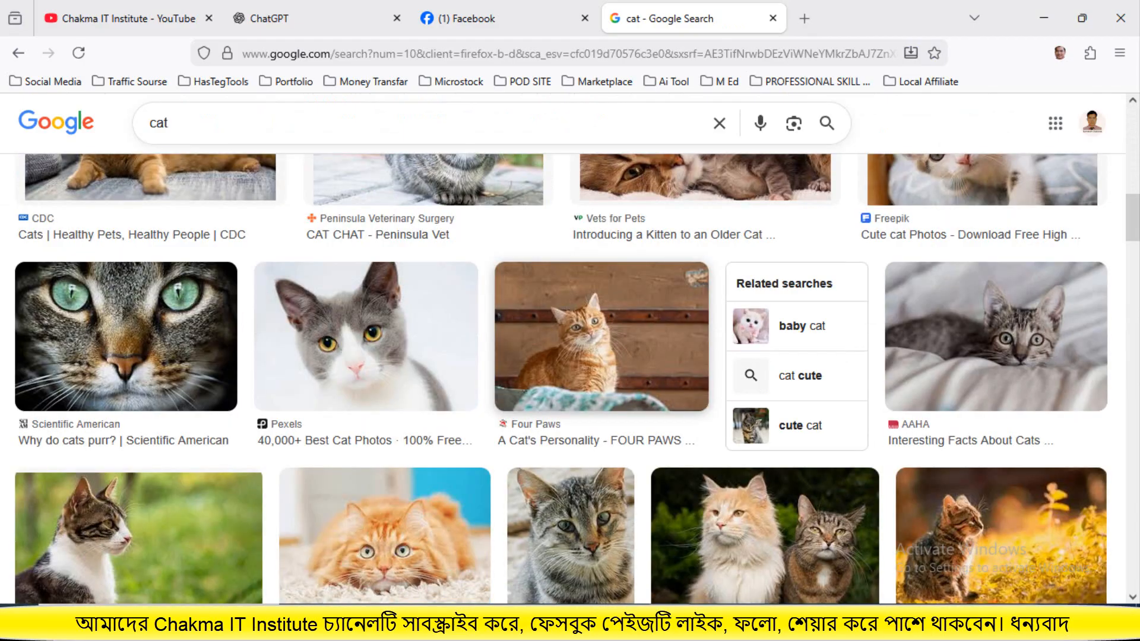
scroll(618, 208, down, 15)
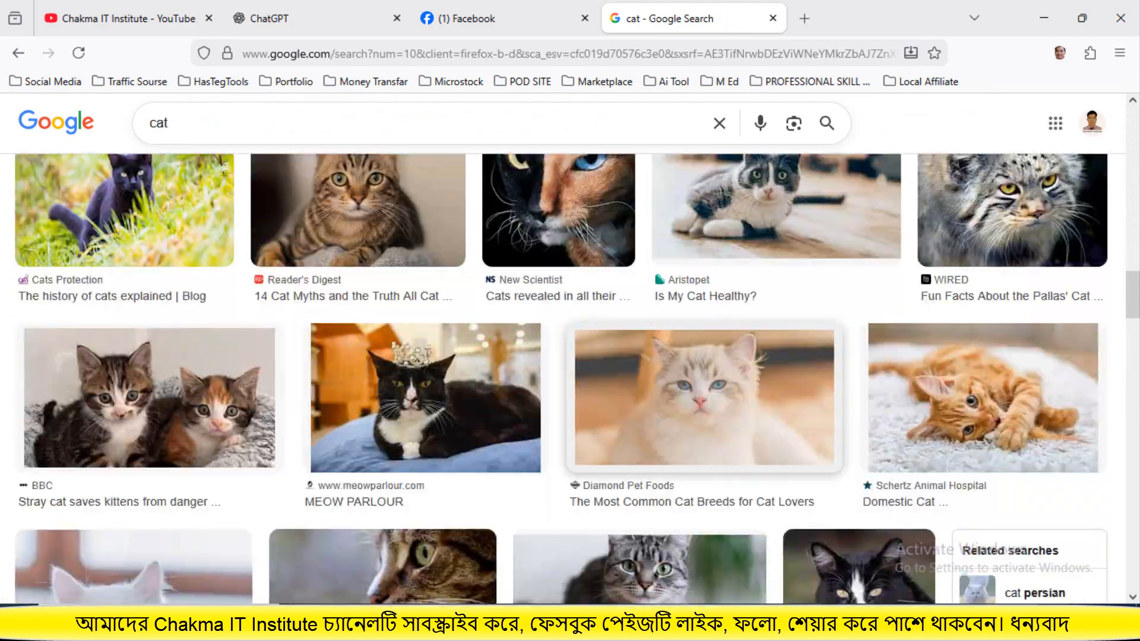
scroll(561, 380, down, 4)
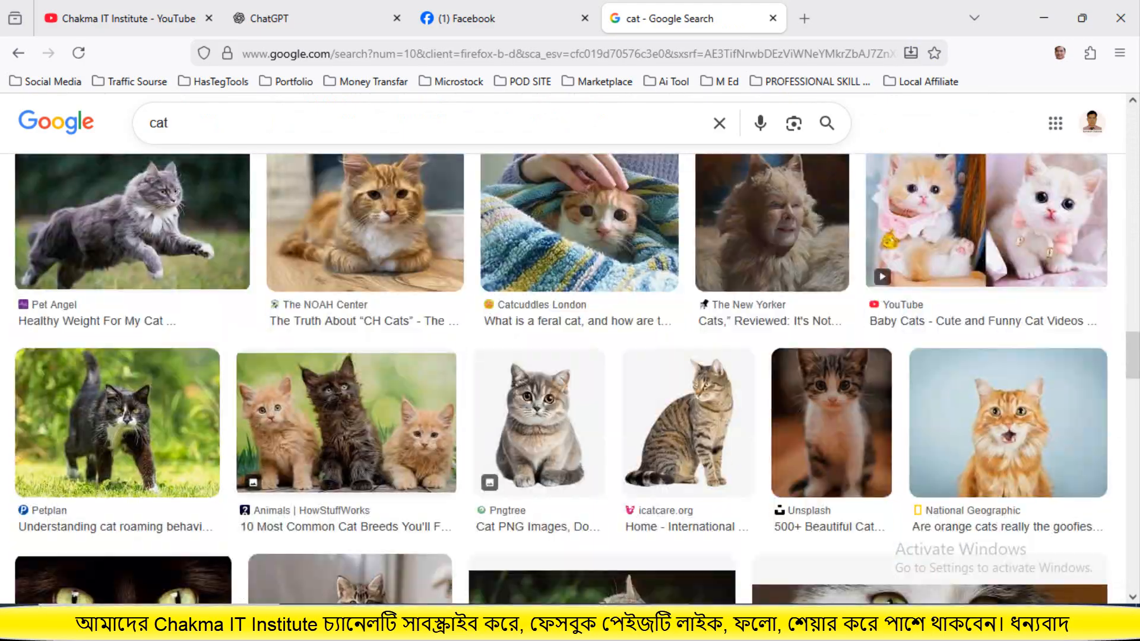
scroll(561, 380, down, 5)
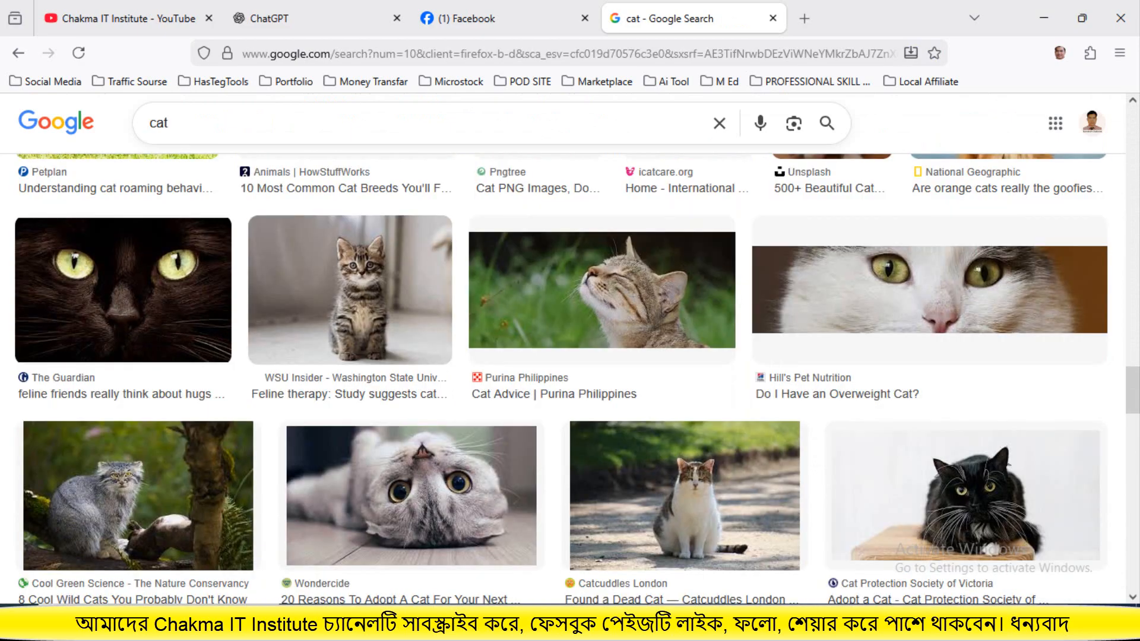
scroll(561, 380, down, 3)
scroll(561, 380, down, 11)
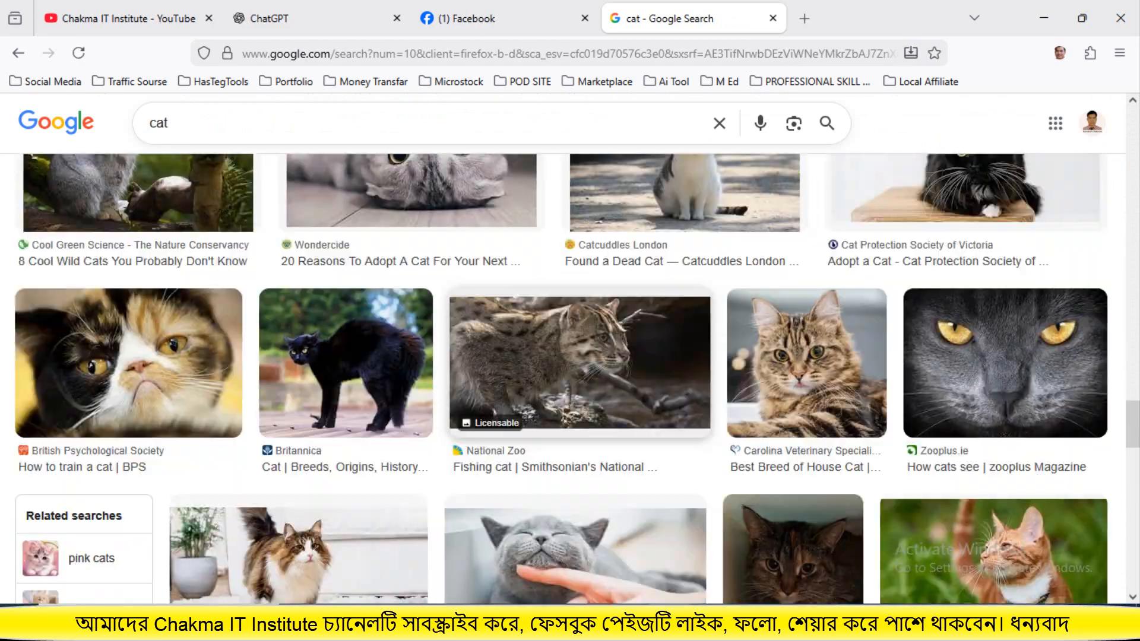
scroll(561, 380, down, 8)
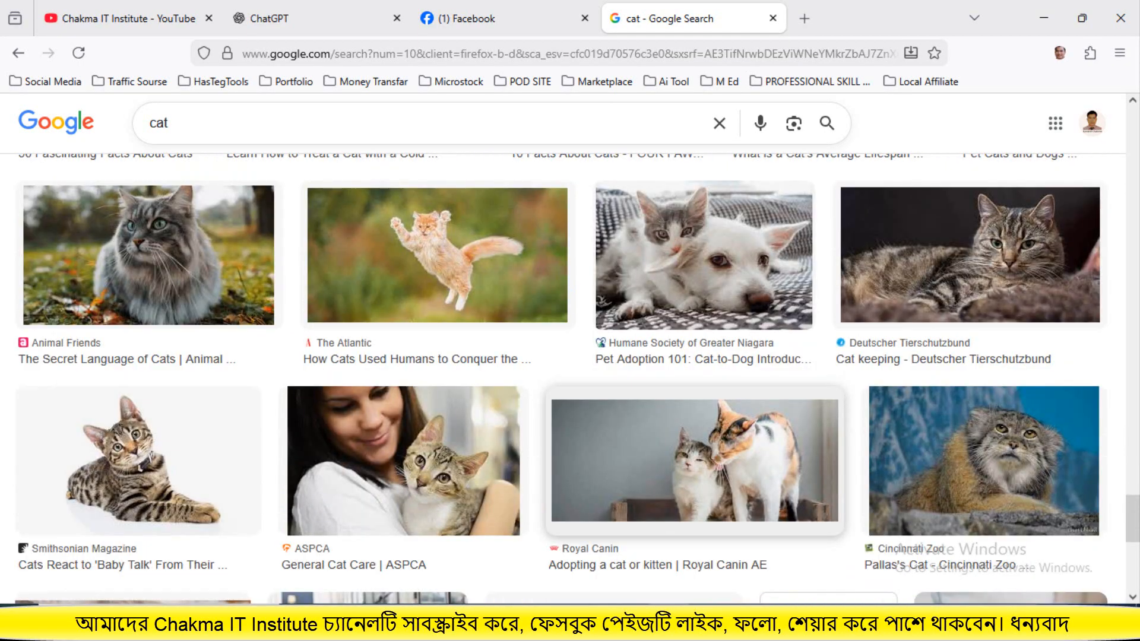
scroll(561, 380, down, 8)
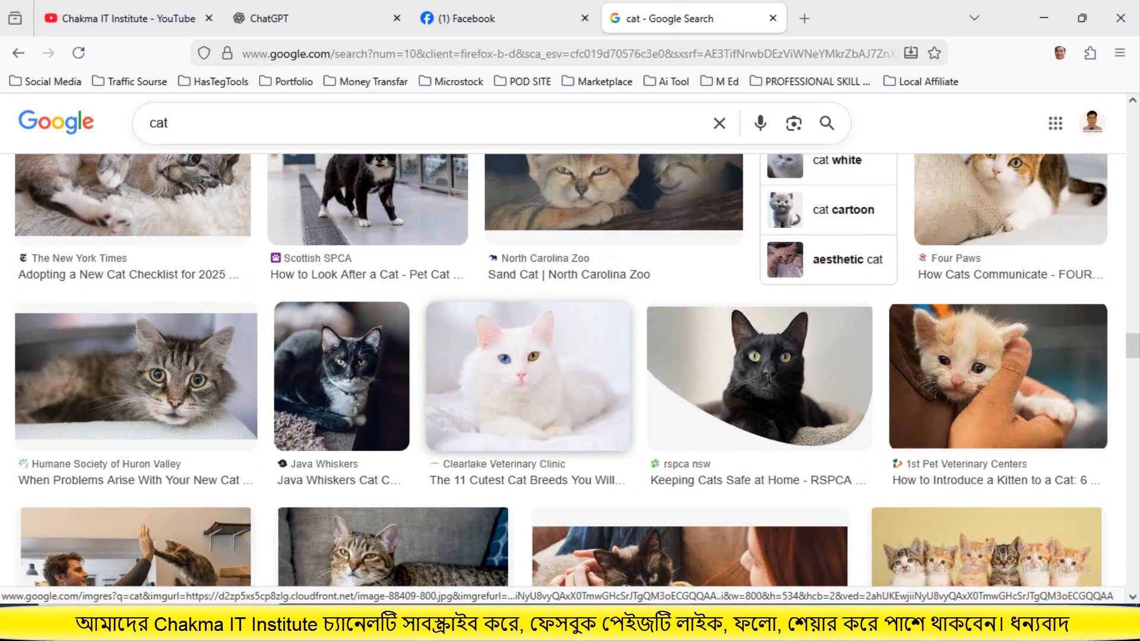
scroll(617, 415, down, 6)
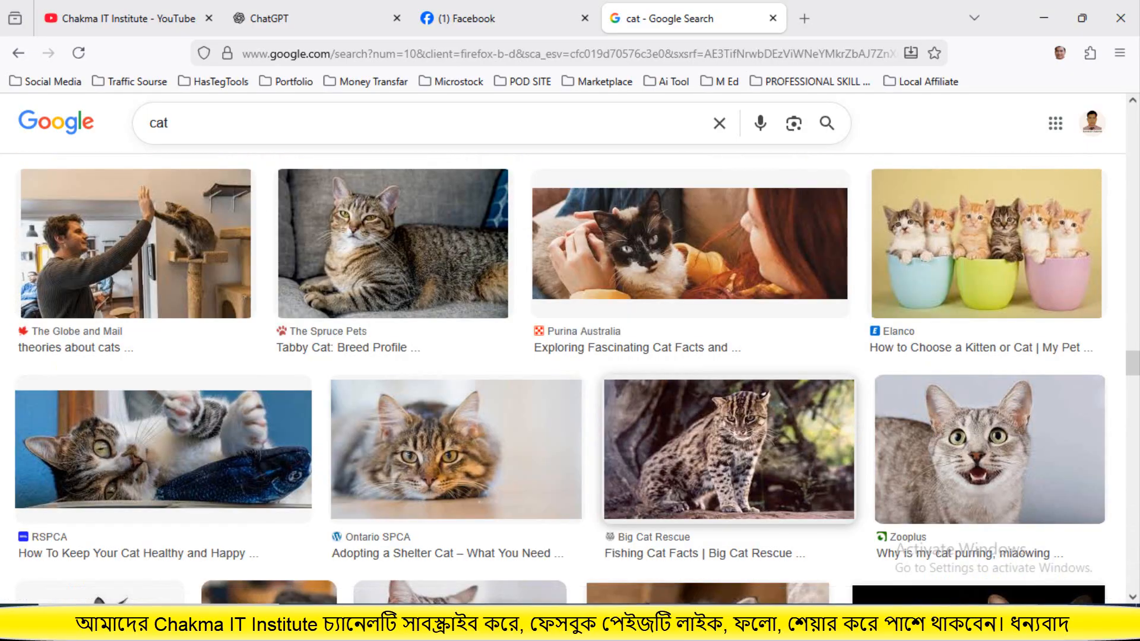
scroll(561, 380, down, 7)
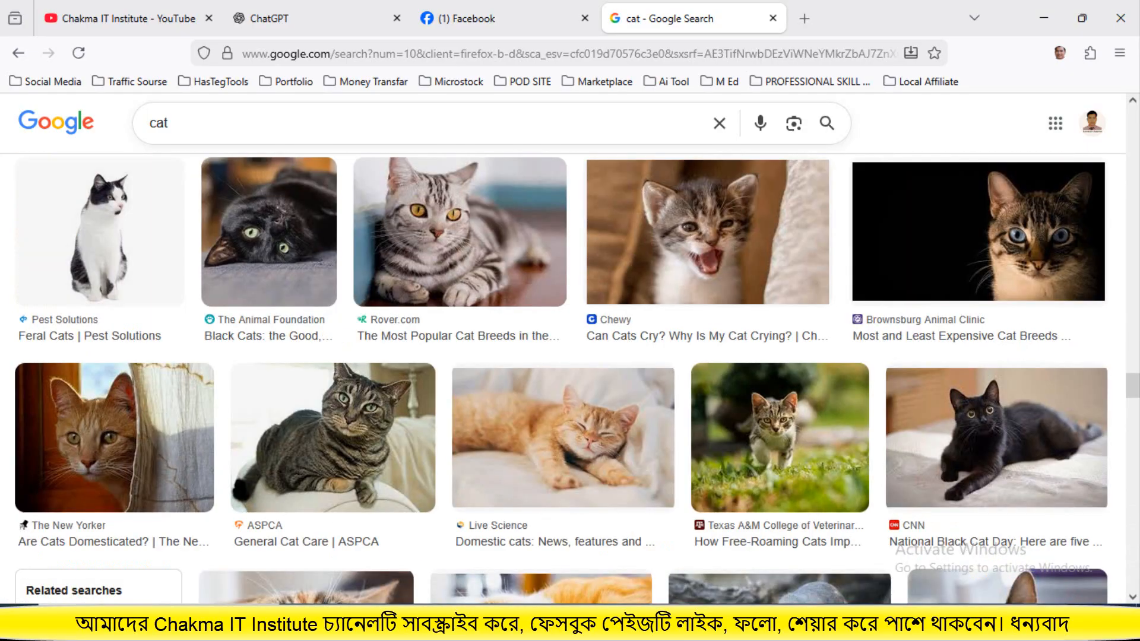
scroll(561, 380, down, 9)
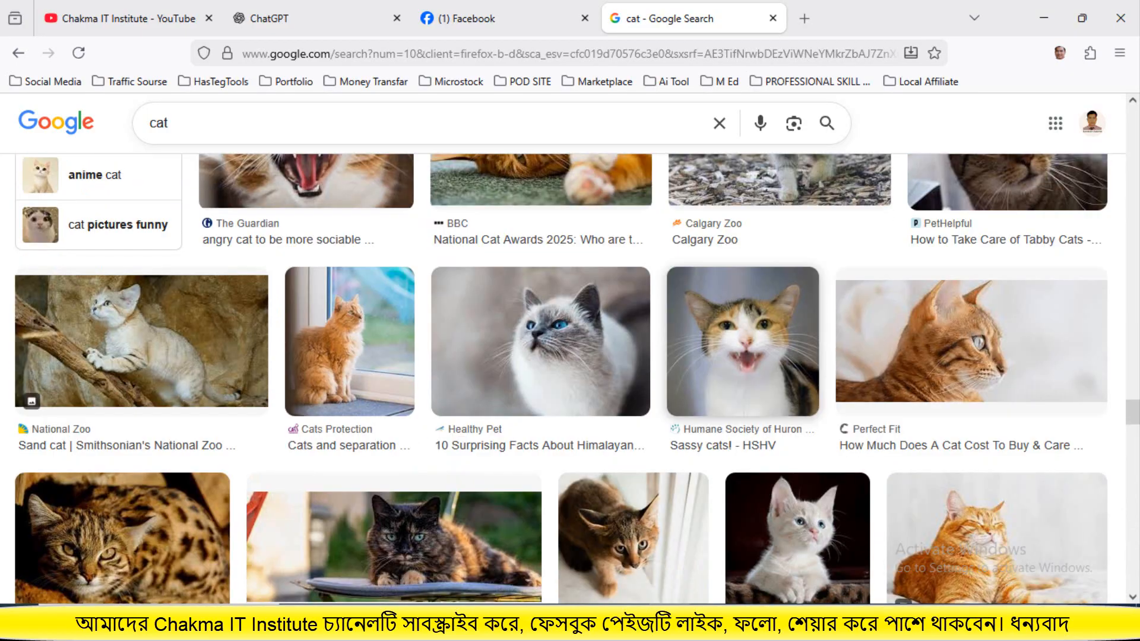
scroll(562, 380, down, 9)
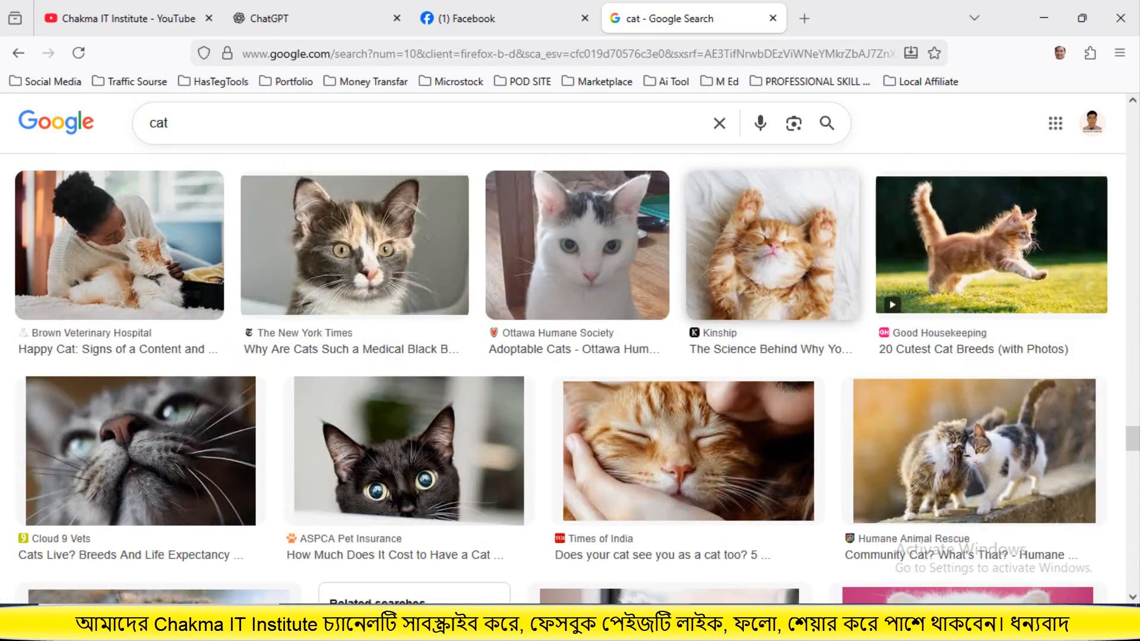
scroll(561, 380, down, 6)
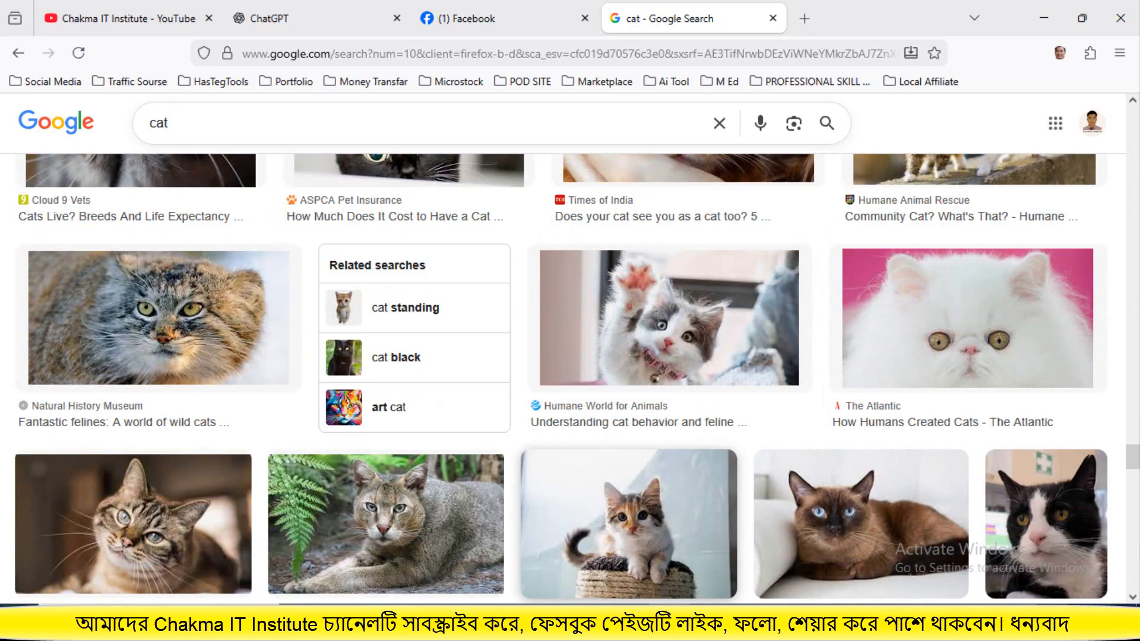
scroll(561, 380, down, 15)
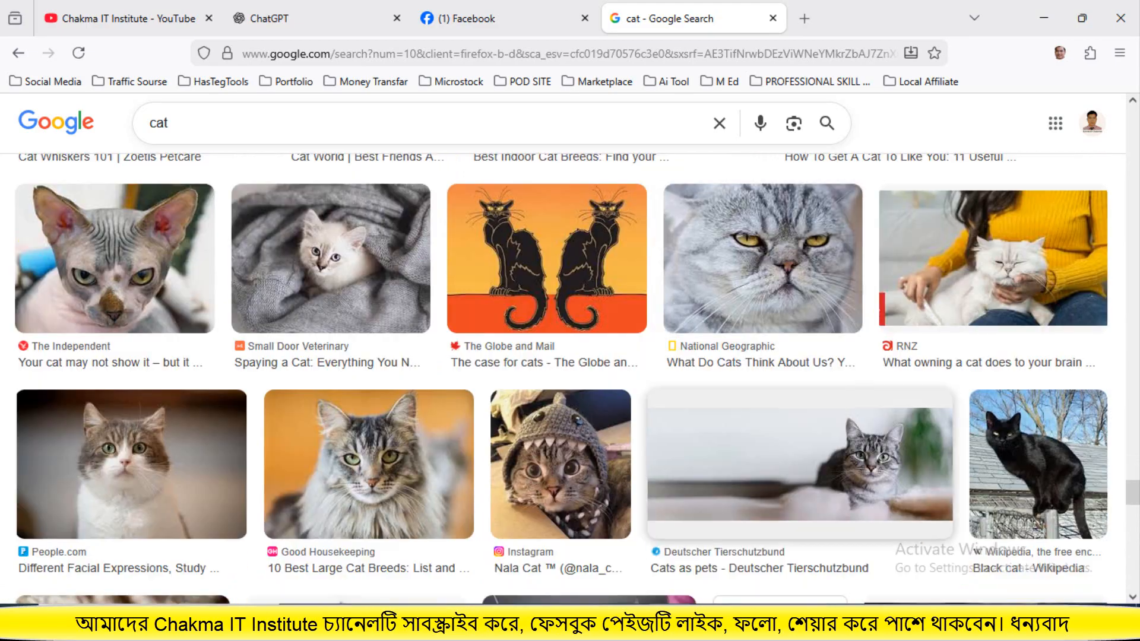
- Look further down the Google cat image results for a clear full-body cat photo suitable as a drawing reference
scroll(561, 380, down, 11)
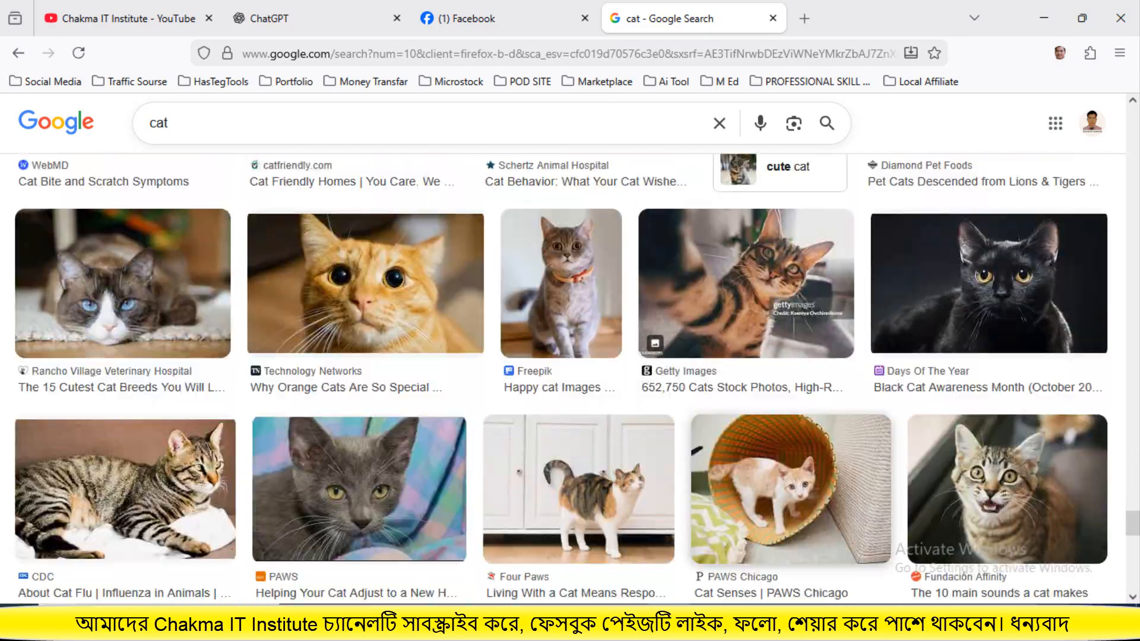
scroll(561, 380, down, 4)
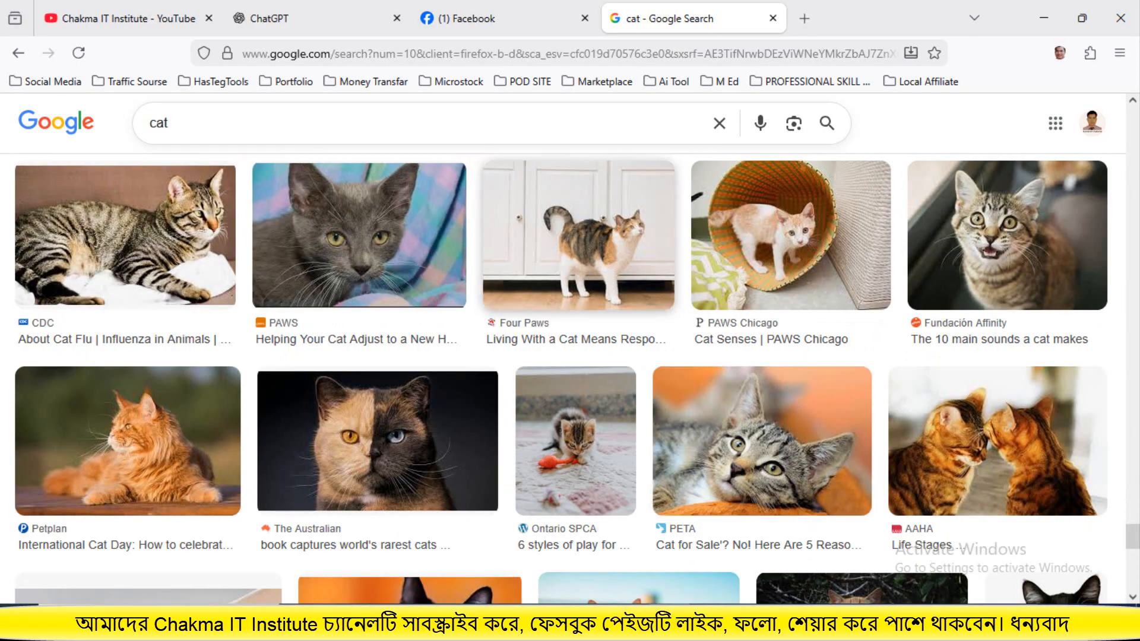
scroll(593, 238, down, 10)
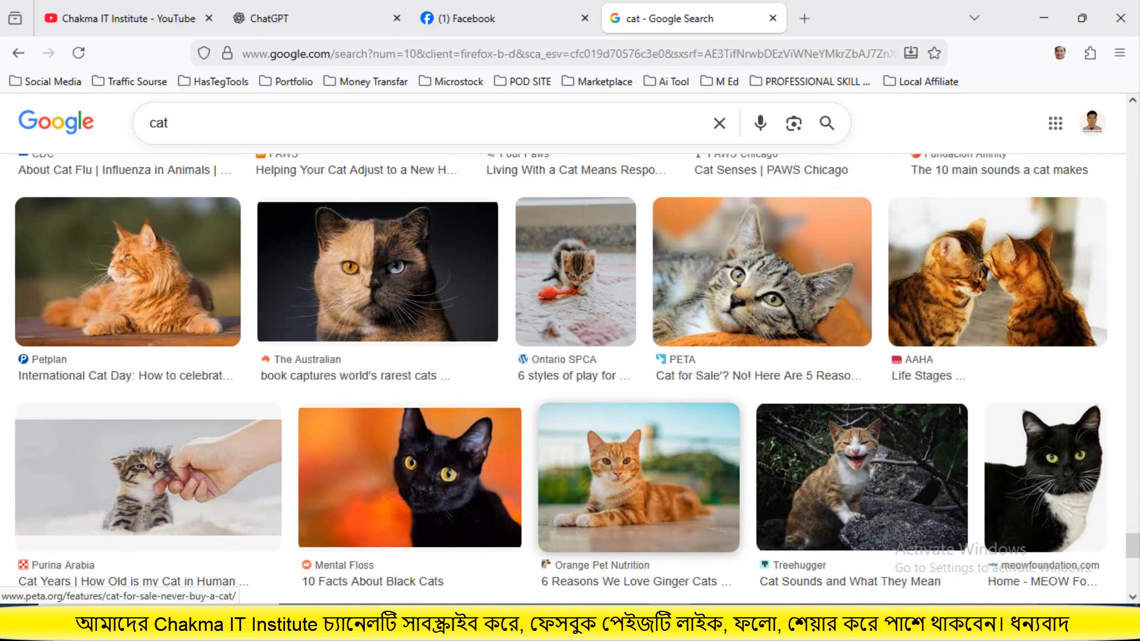
scroll(594, 380, down, 4)
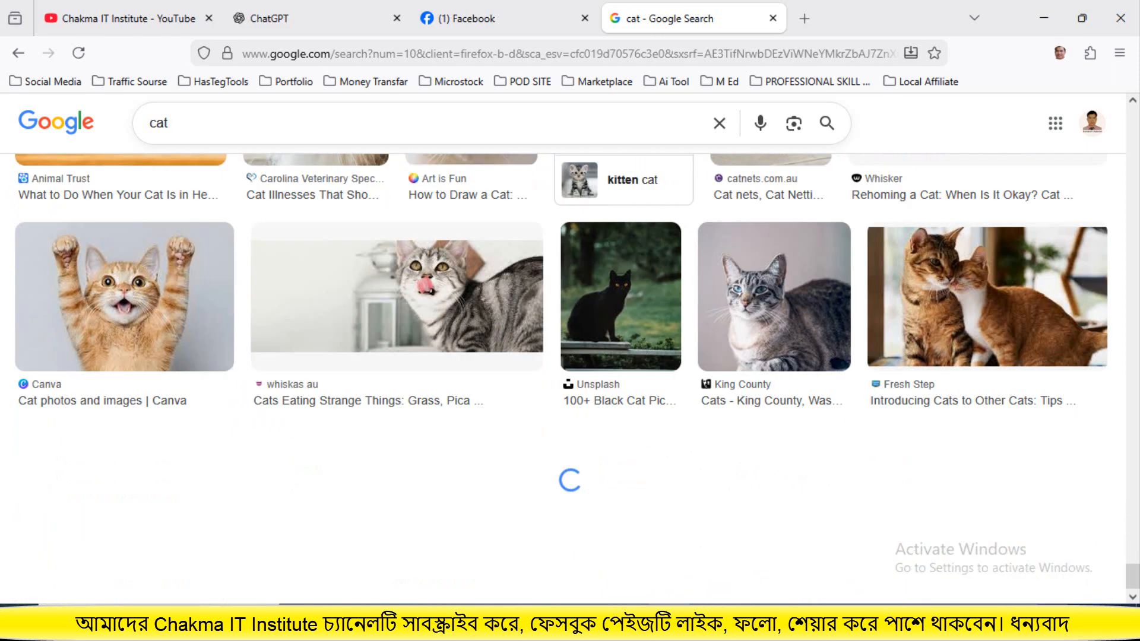
scroll(570, 380, down, 10)
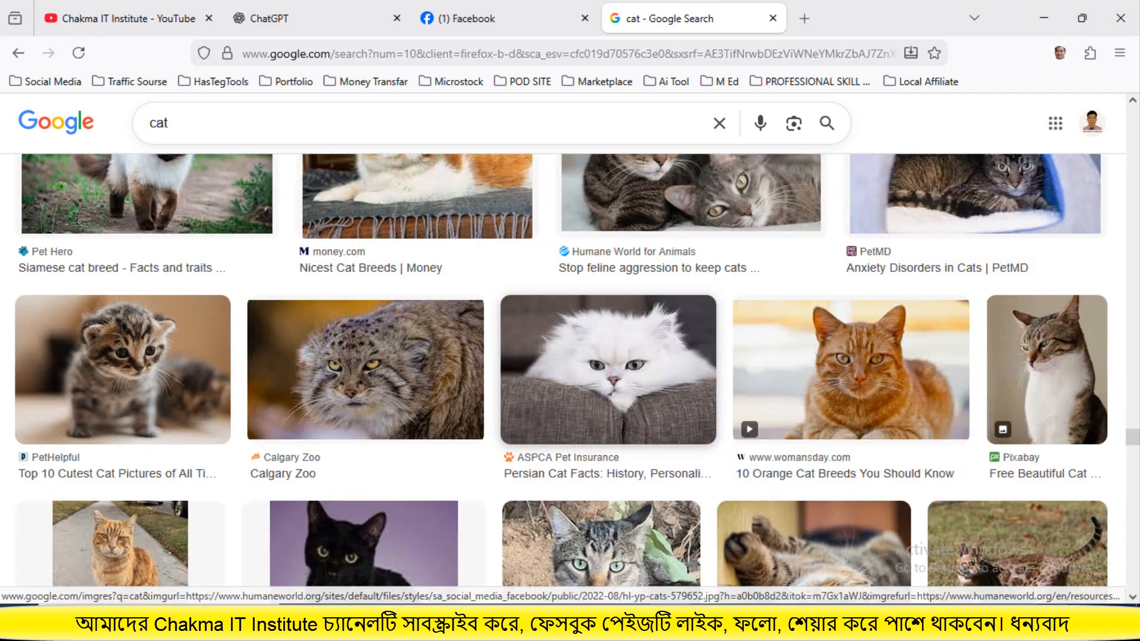
scroll(570, 381, down, 15)
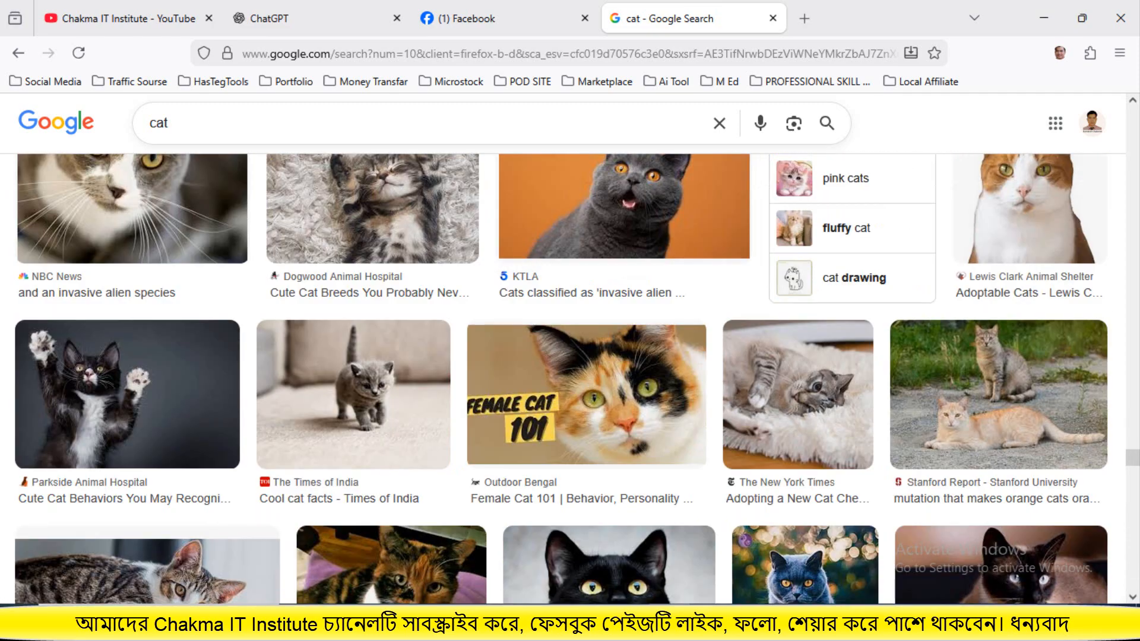
scroll(707, 356, down, 14)
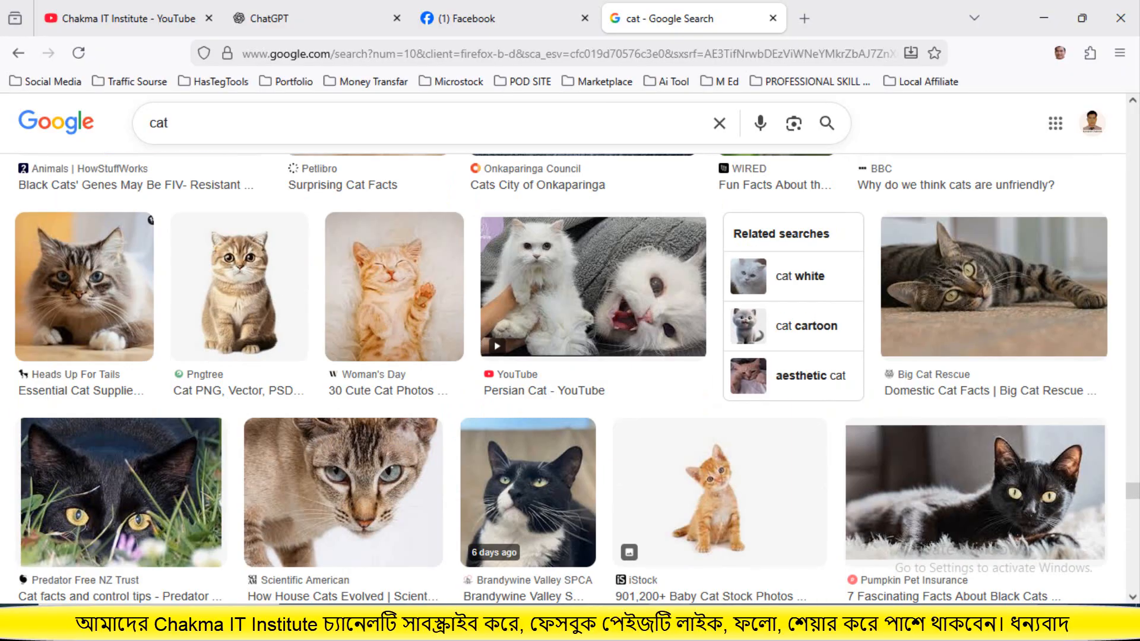
scroll(707, 356, down, 4)
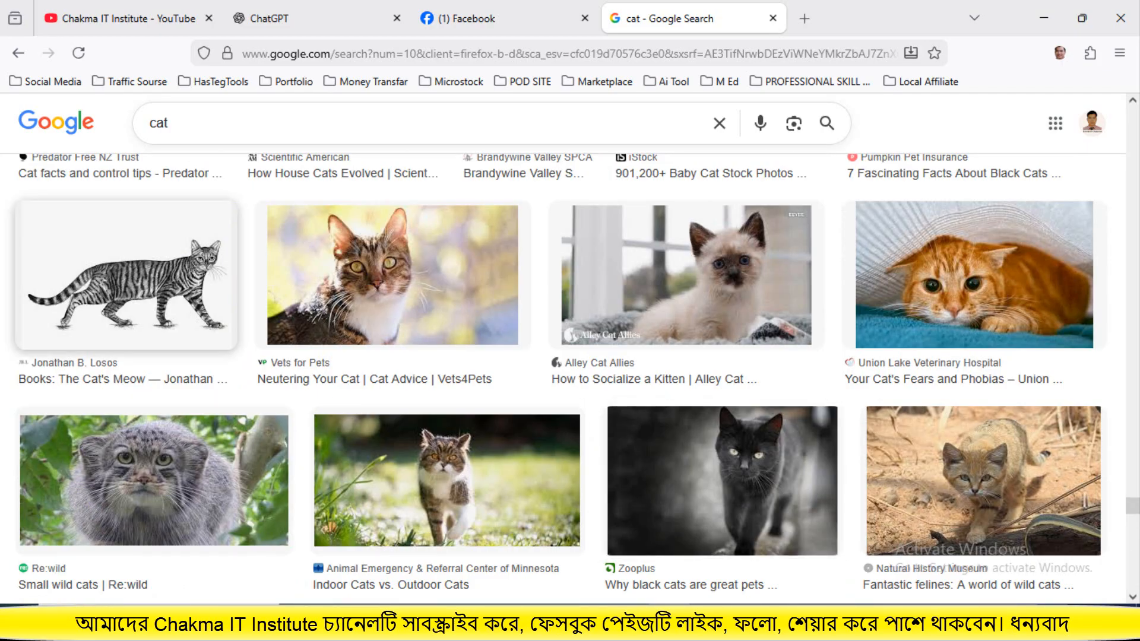
scroll(570, 356, down, 16)
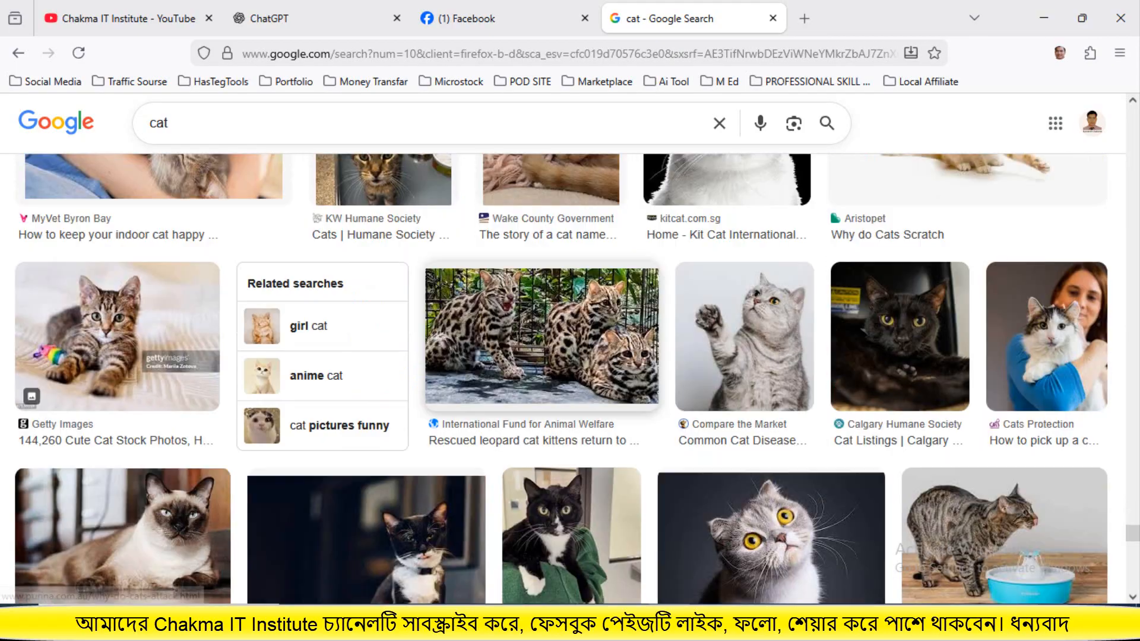
scroll(570, 375, down, 14)
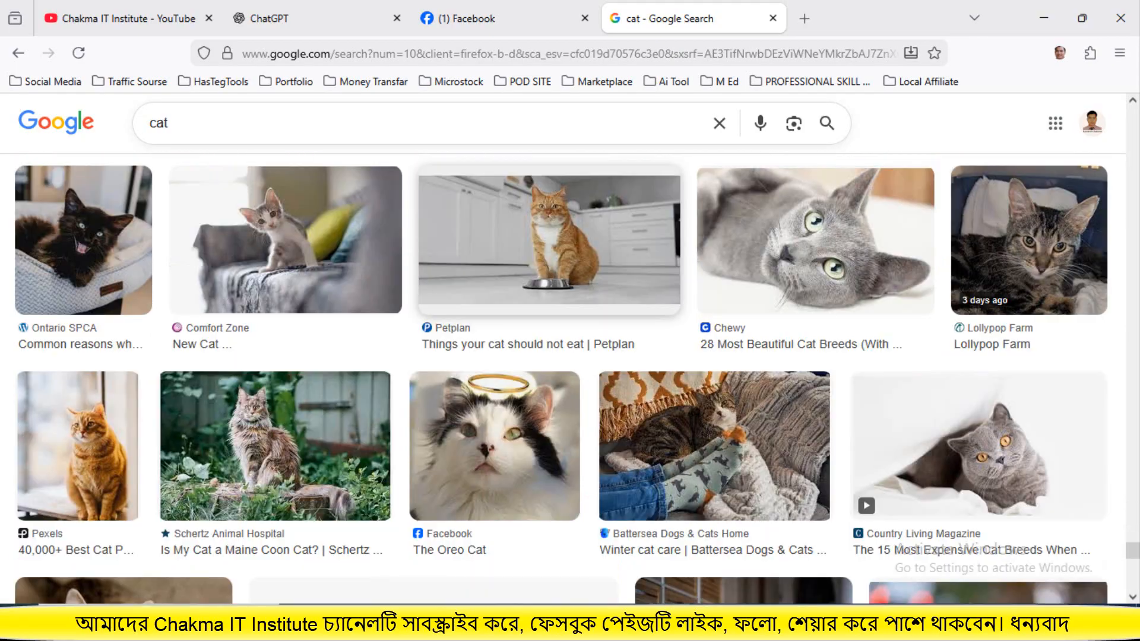
scroll(570, 357, down, 4)
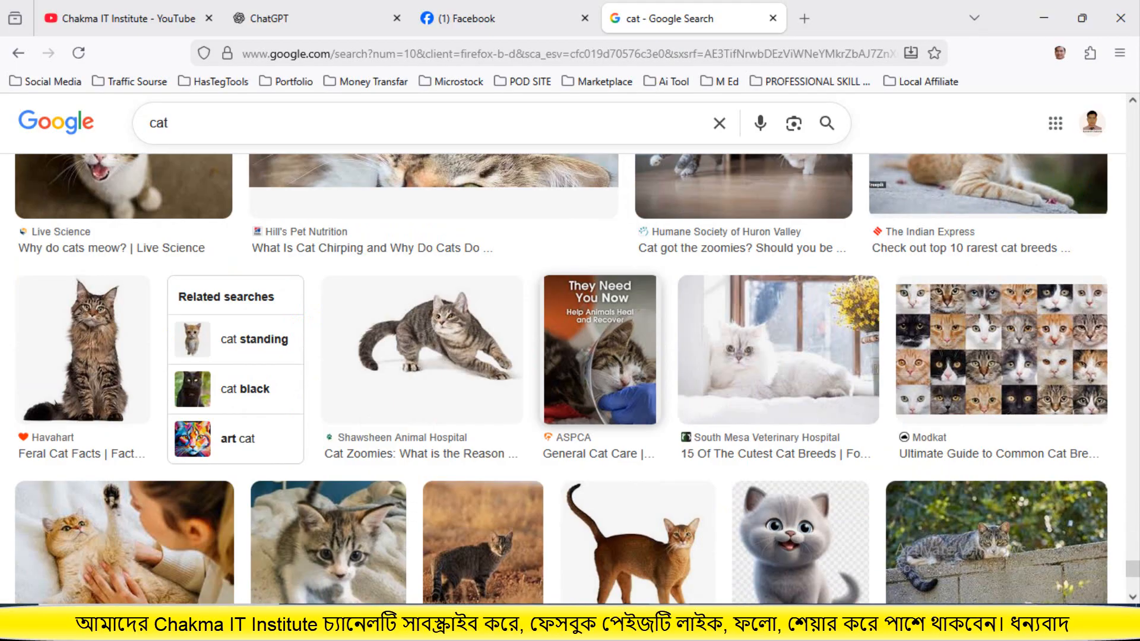
scroll(570, 357, down, 6)
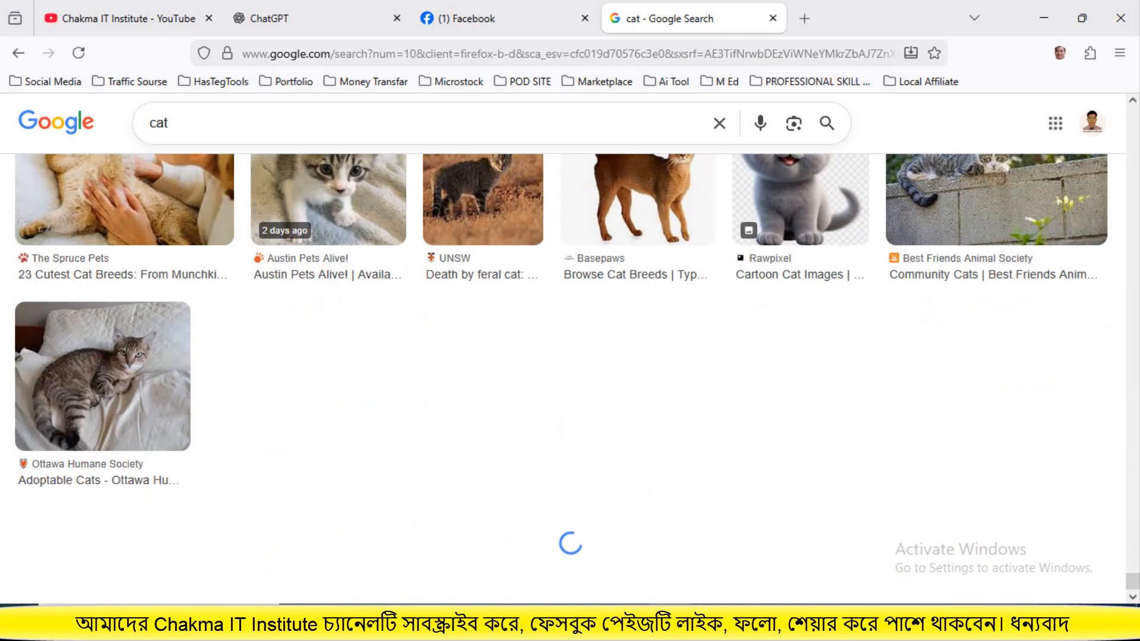
scroll(570, 357, up, 3)
scroll(724, 333, down, 8)
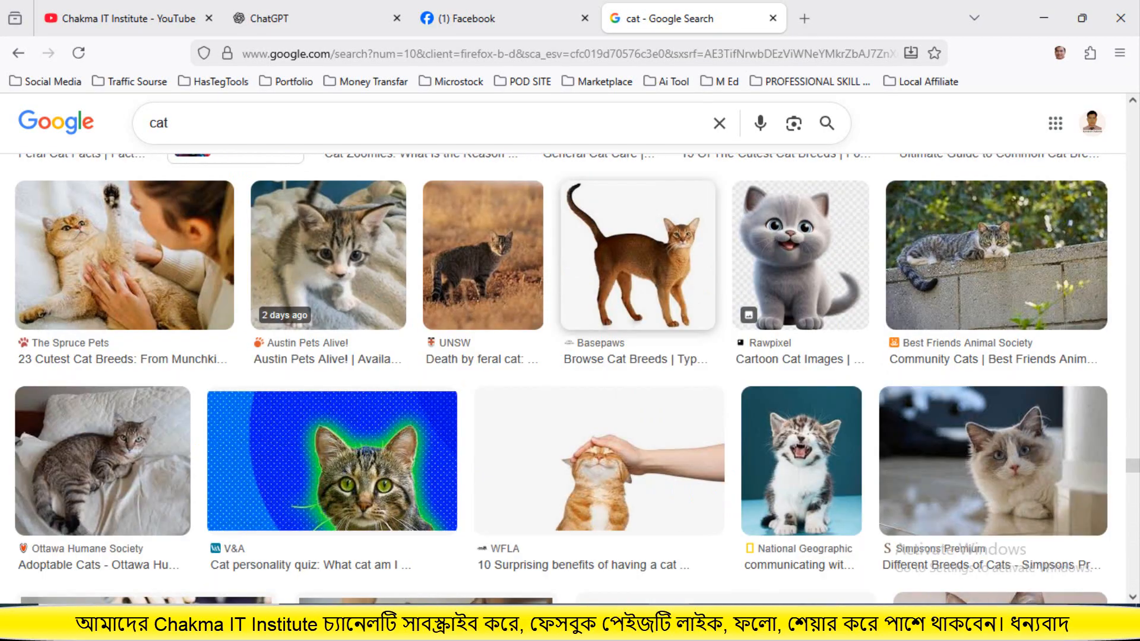
scroll(624, 309, down, 12)
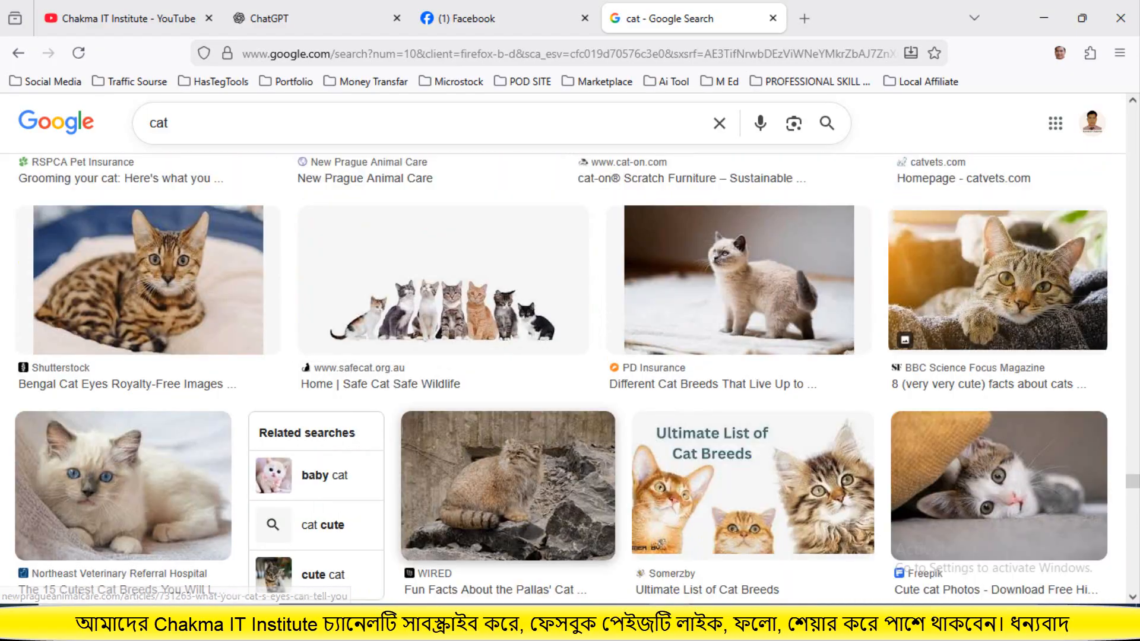
scroll(594, 273, down, 9)
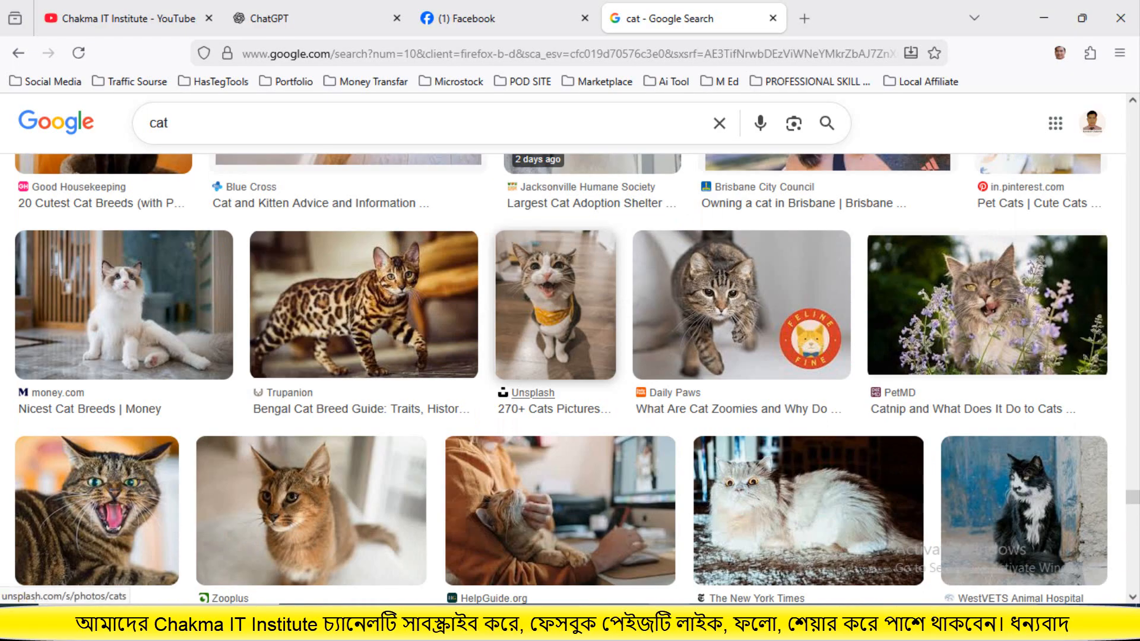
scroll(593, 321, down, 4)
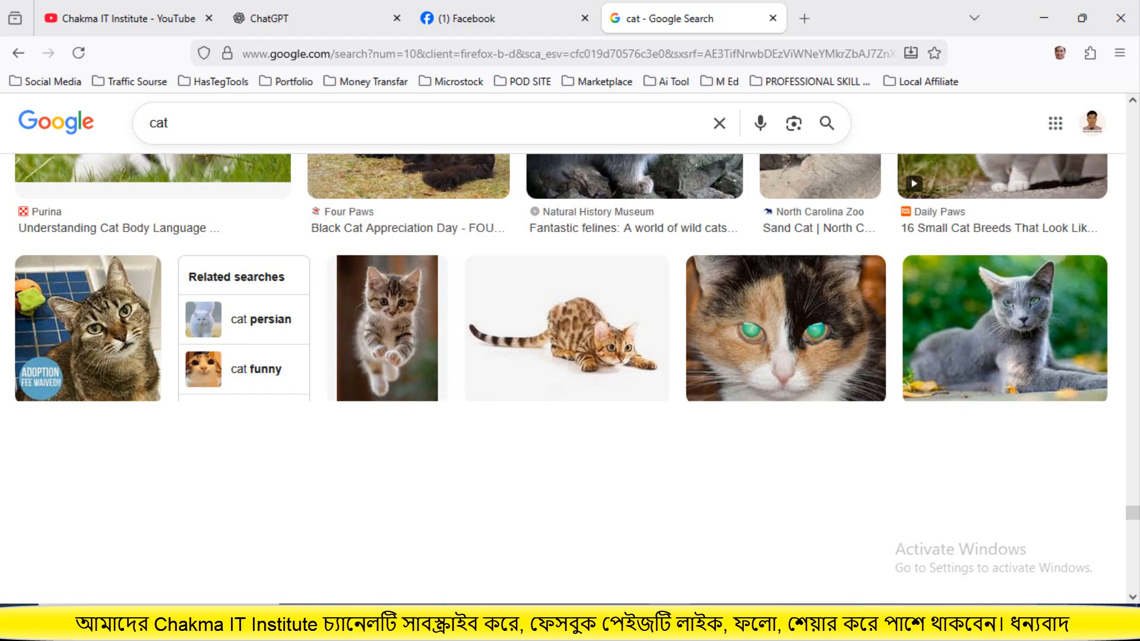
scroll(567, 380, up, 7)
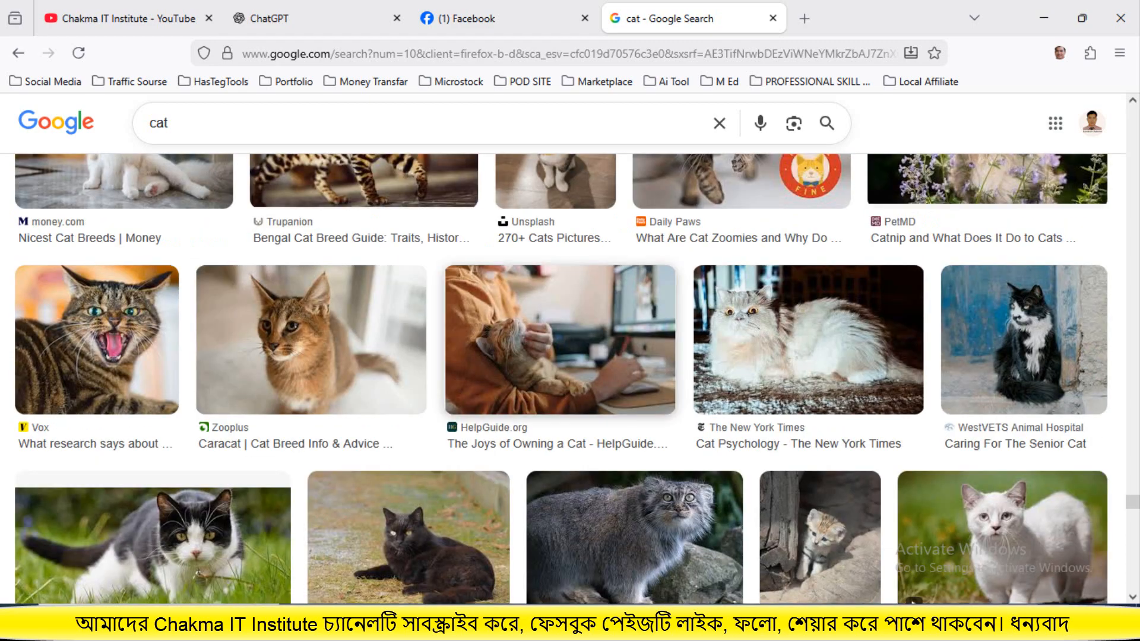
scroll(567, 380, down, 6)
scroll(568, 380, down, 10)
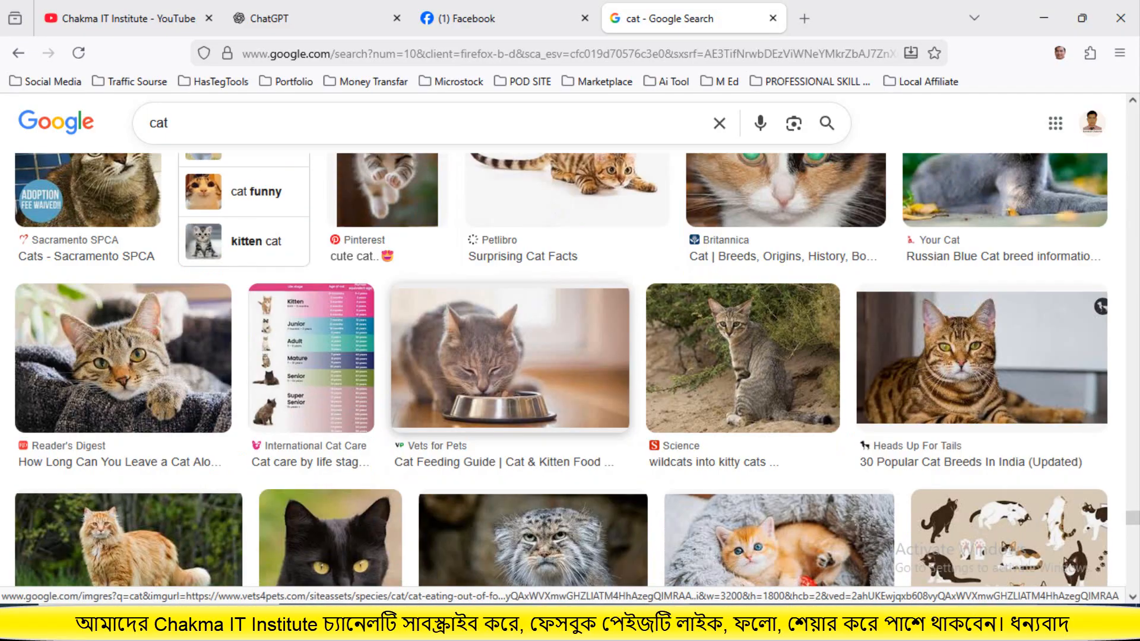
scroll(568, 380, down, 1)
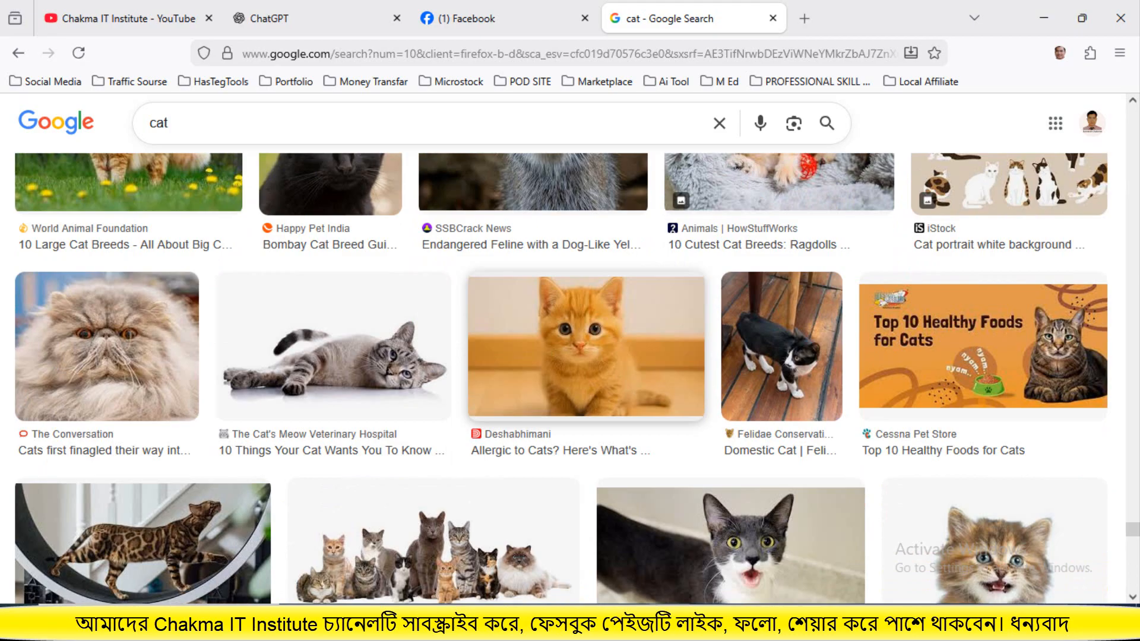
scroll(567, 380, down, 5)
- Find the Basepaws photo of the brown cat standing on white among the earlier results and save it as images.jpg in Downloads
scroll(568, 380, up, 6)
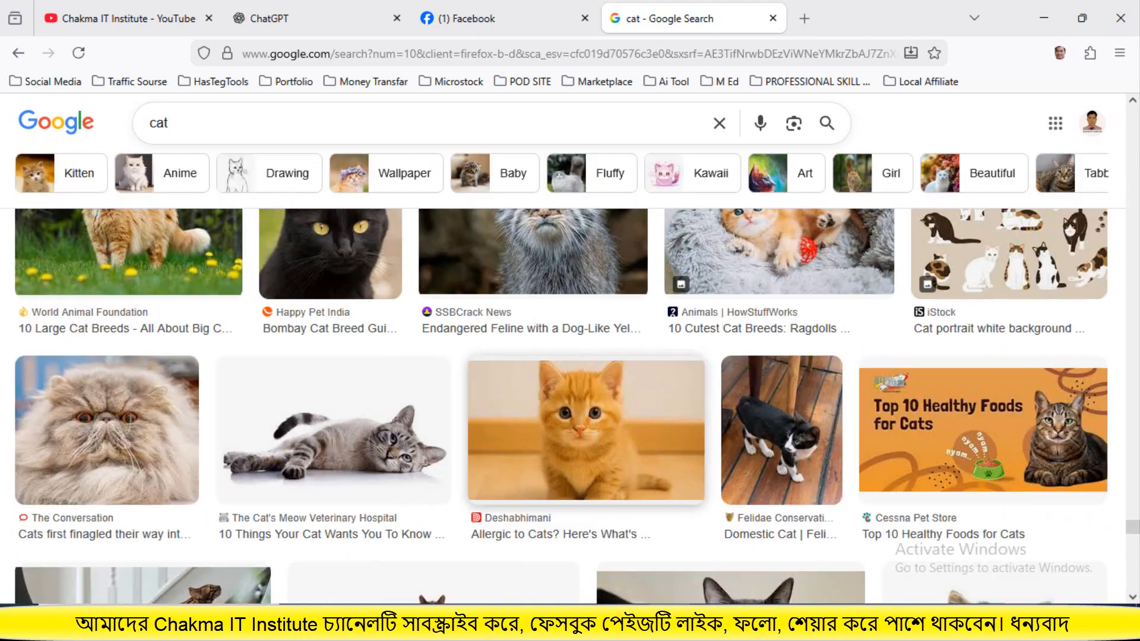
scroll(567, 380, up, 5)
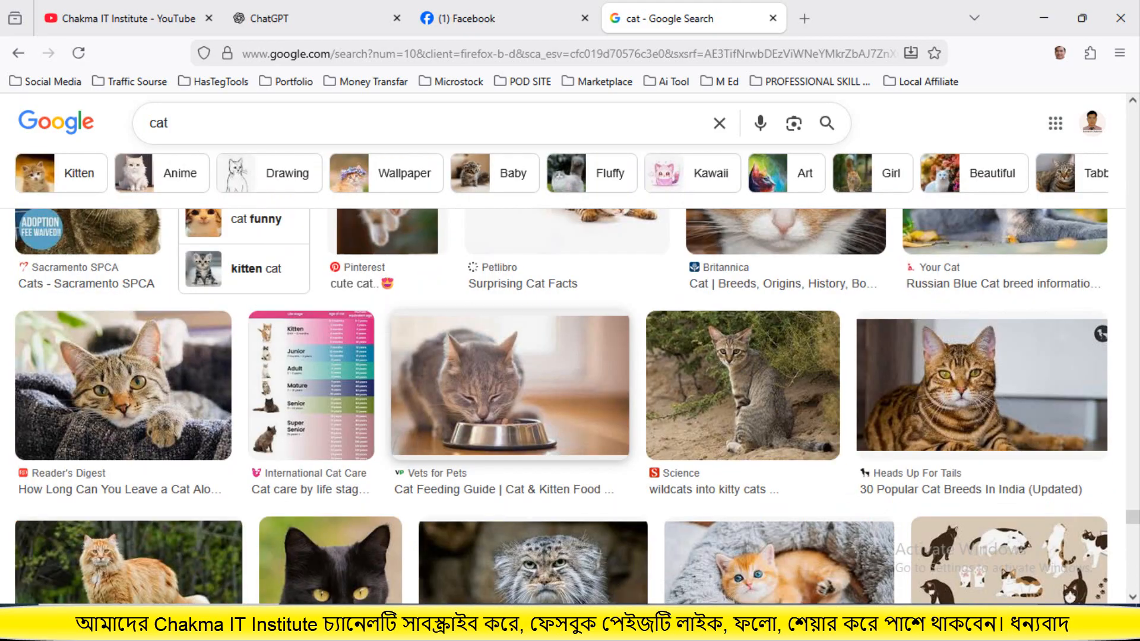
scroll(567, 380, up, 15)
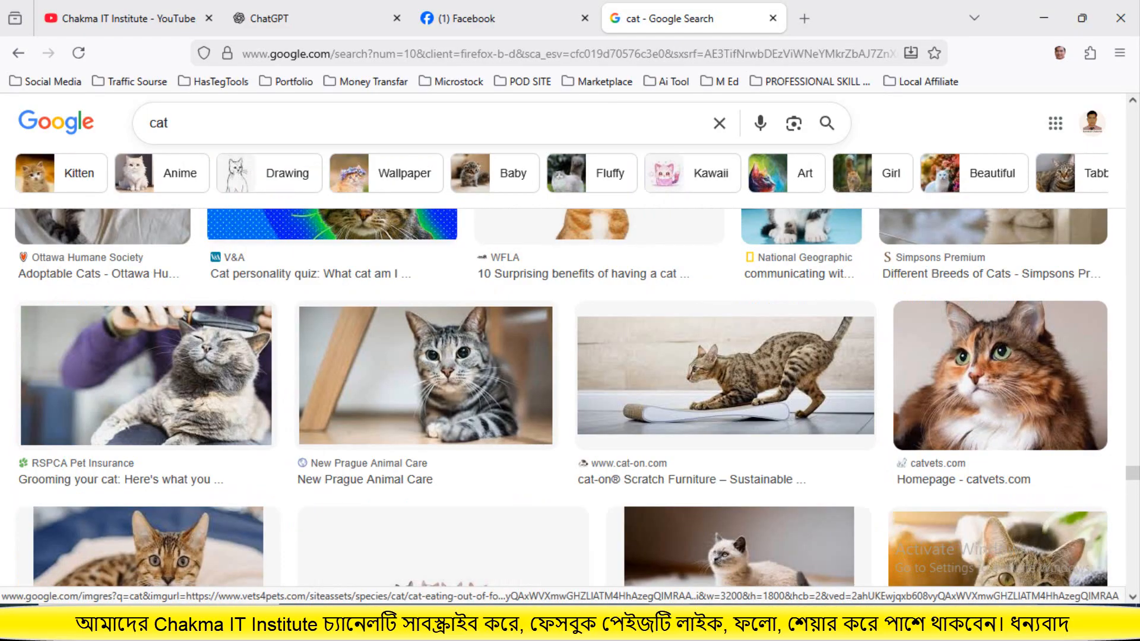
scroll(567, 380, up, 1)
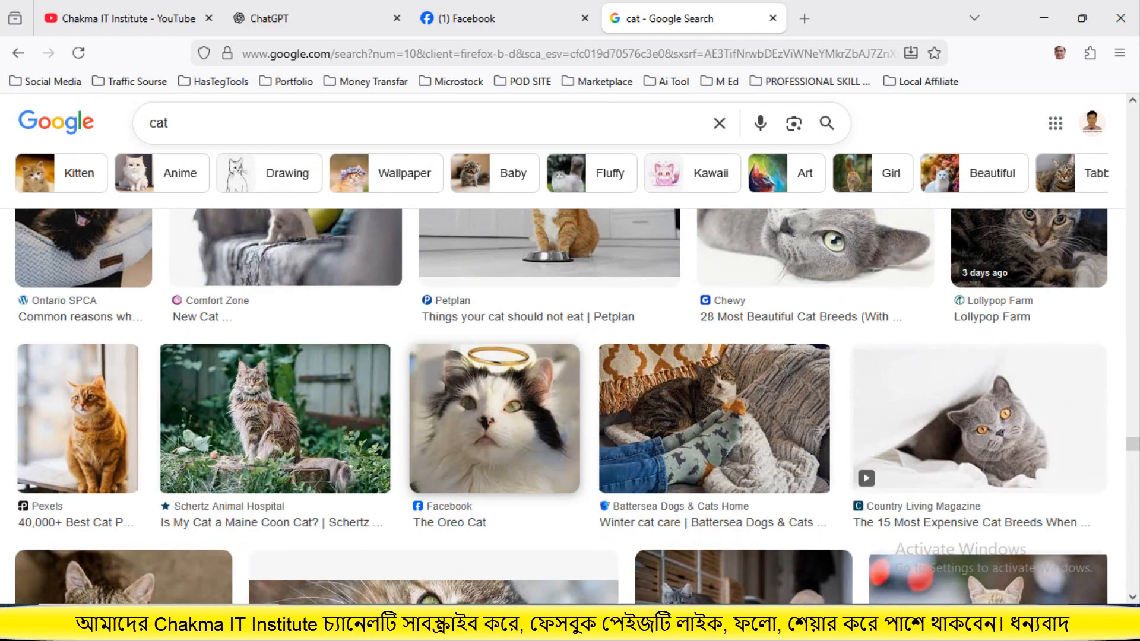
scroll(638, 443, down, 12)
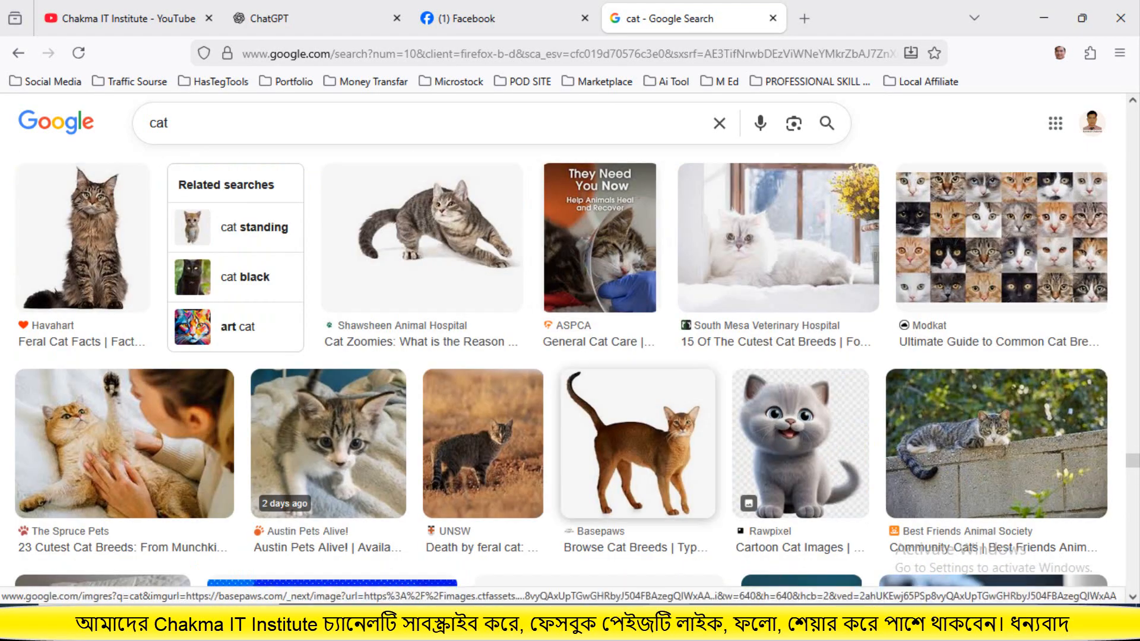
right_click(668, 445)
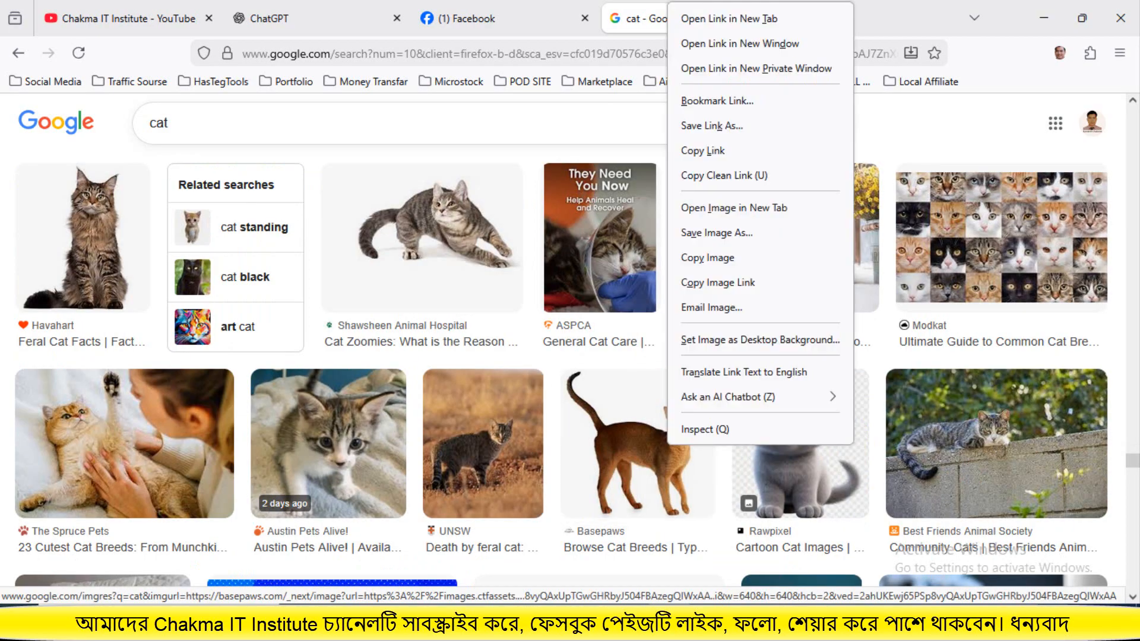
click(716, 232)
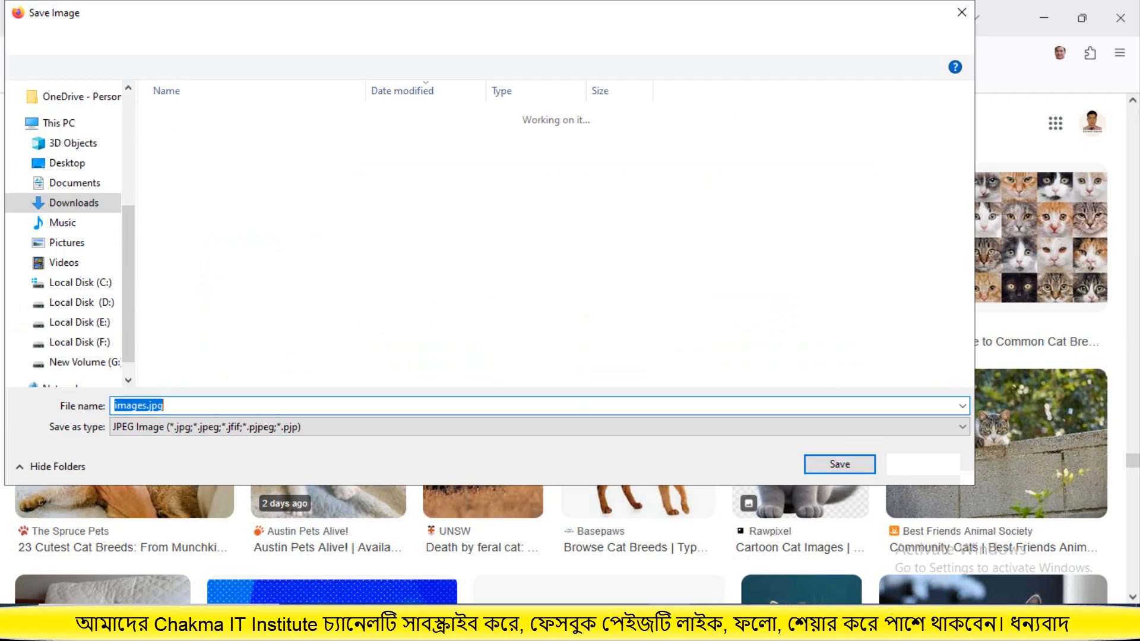
key(Return)
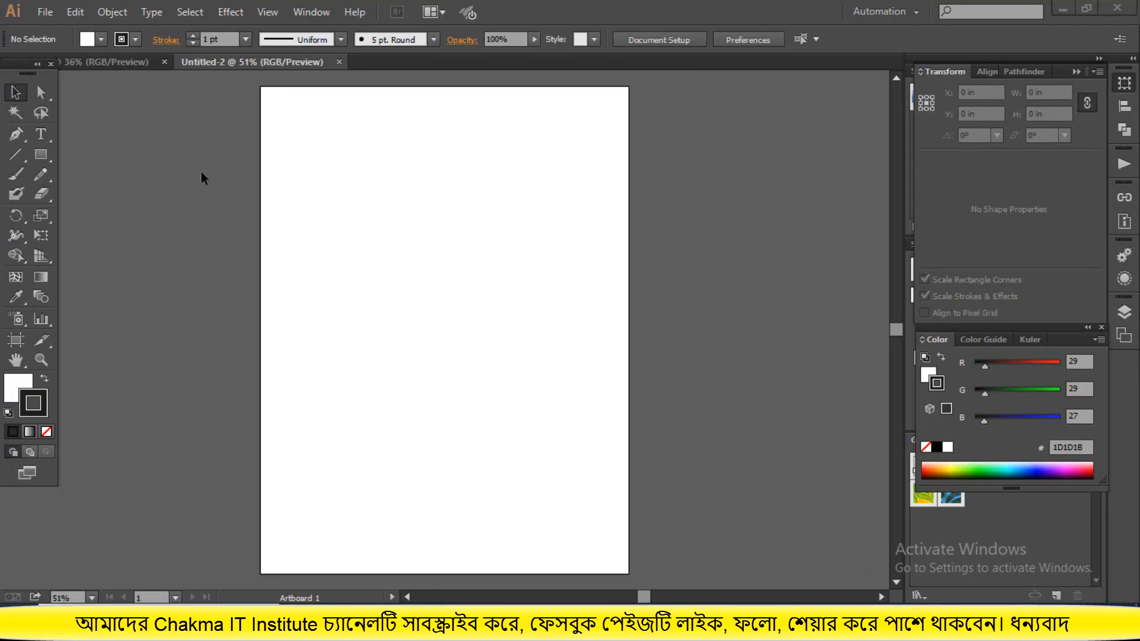
- Switch to Adobe Illustrator and load images.jpg from the Downloads folder for placing in the blank Untitled-2 document
click(46, 13)
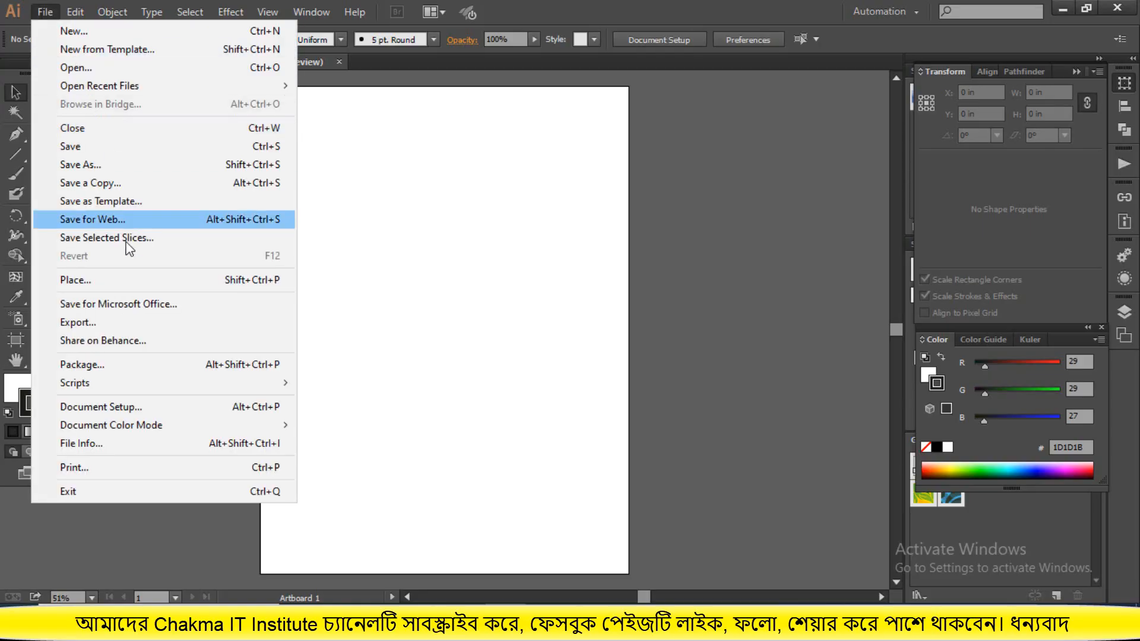
click(96, 282)
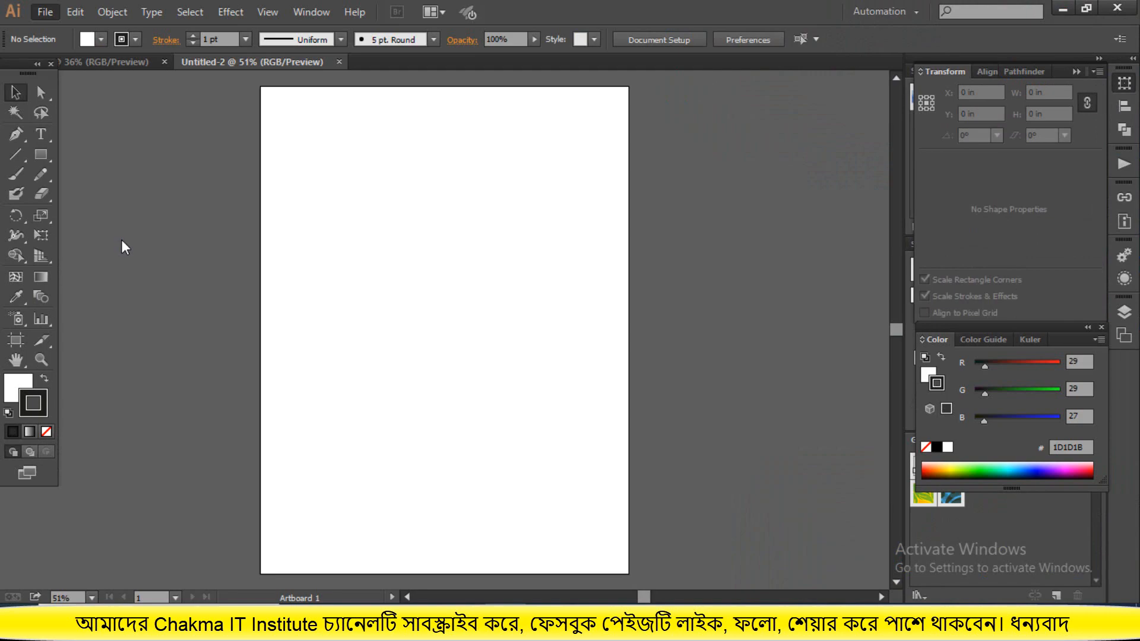
key(ctrl+shift+p)
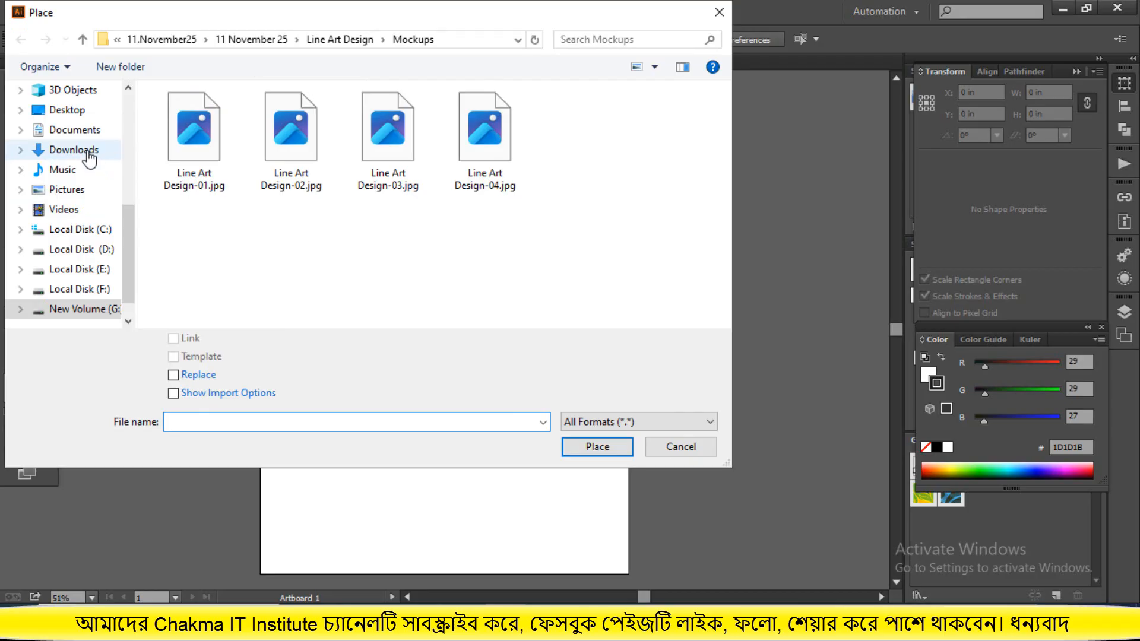
click(87, 156)
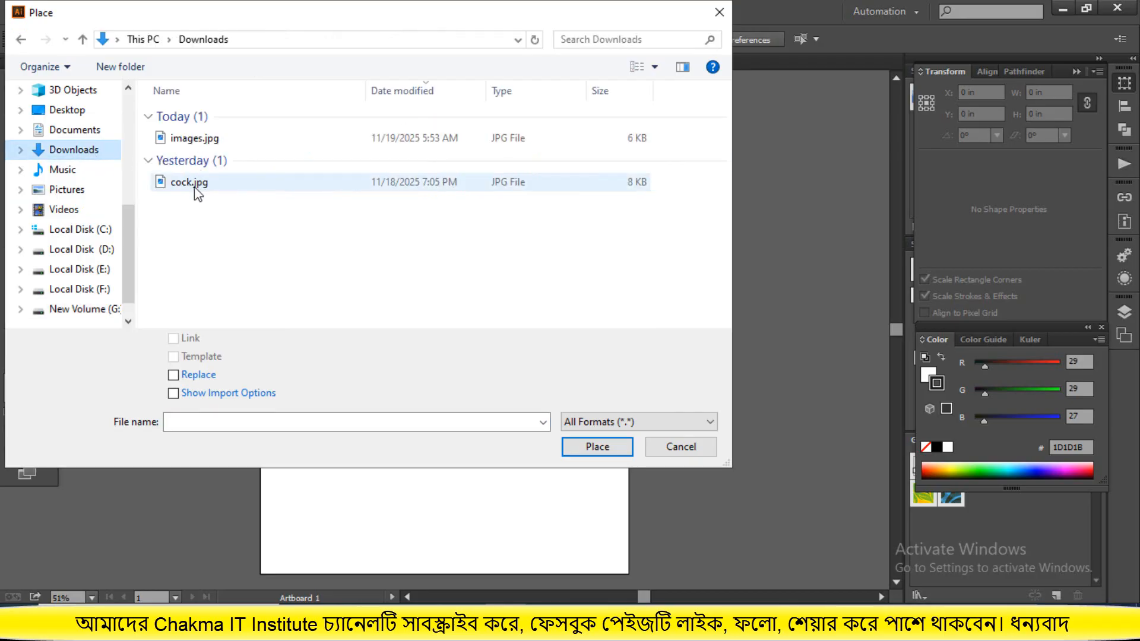
click(194, 142)
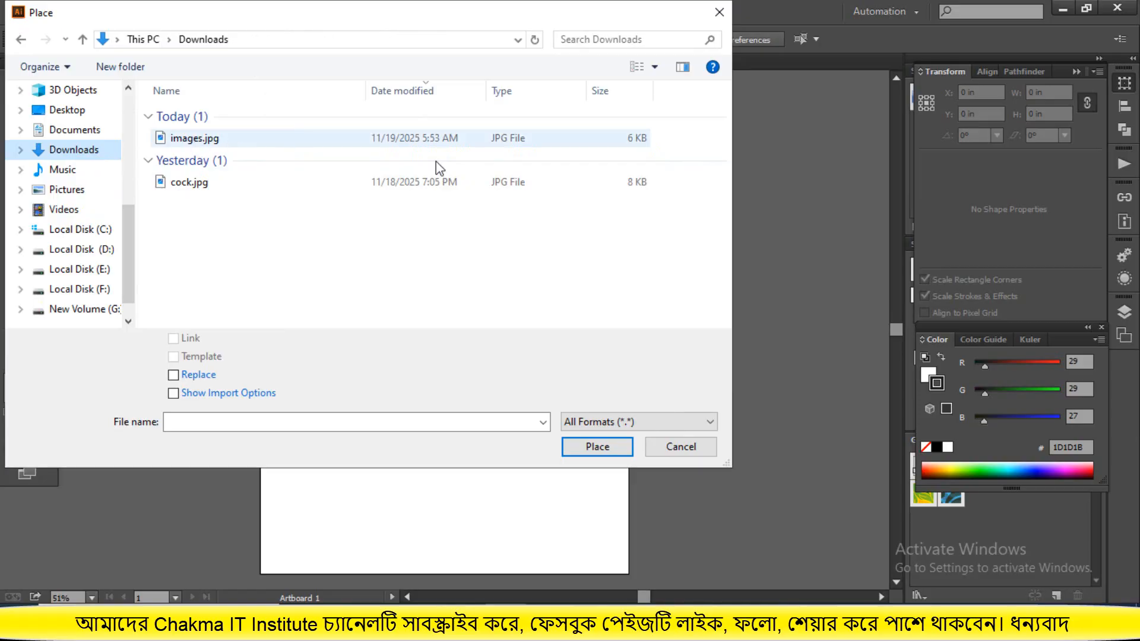
click(597, 446)
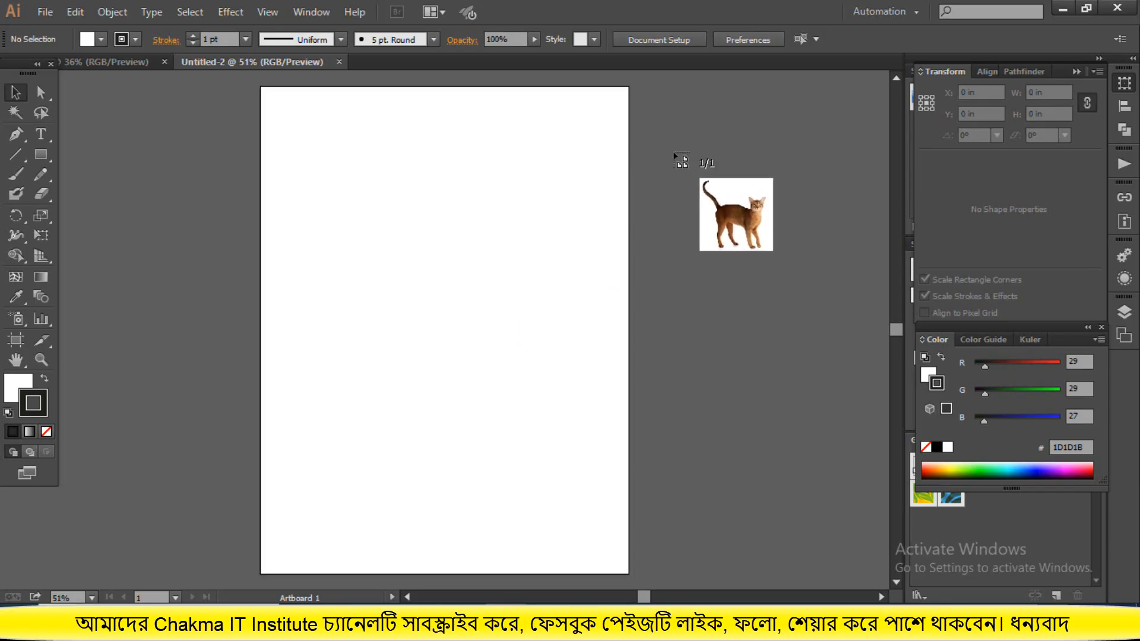
- Place the cat image beside the artboard's upper right corner at about 6.15 in square
mouse_move(653, 110)
mouse_down()
mouse_move(827, 440)
mouse_move(791, 424)
mouse_move(742, 433)
mouse_up()
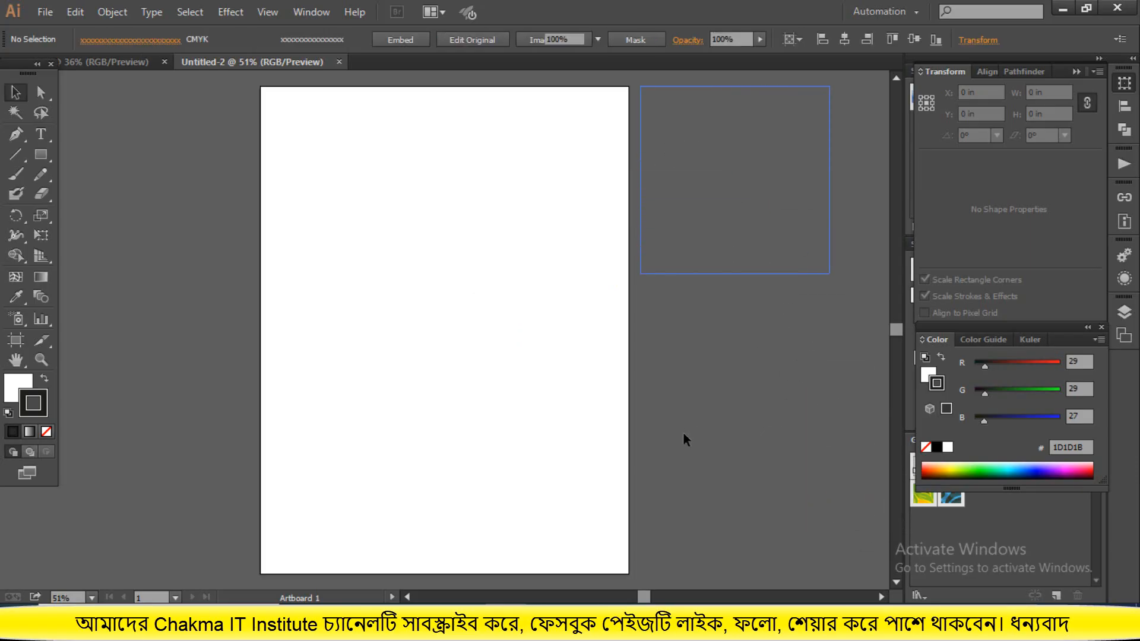
mouse_move(648, 597)
mouse_down()
mouse_move(635, 597)
mouse_move(649, 597)
mouse_up()
scroll(492, 372, right, 5)
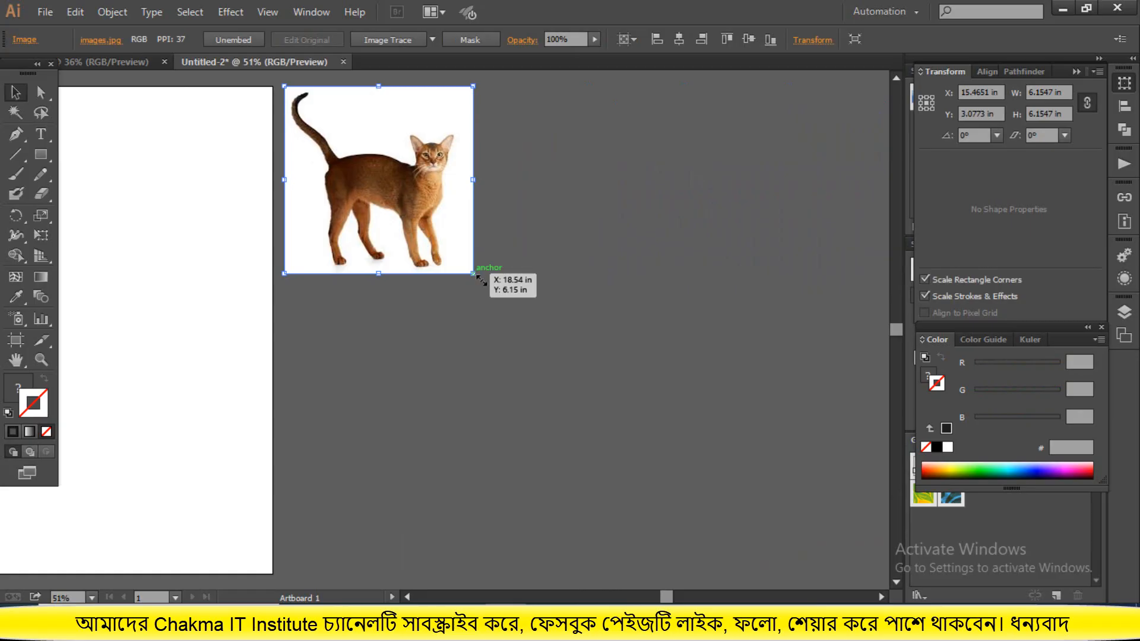
- Enlarge the cat image to about 9.7 in square, set it beside the artboard, and place a copy alongside it
drag(474, 273, 528, 327)
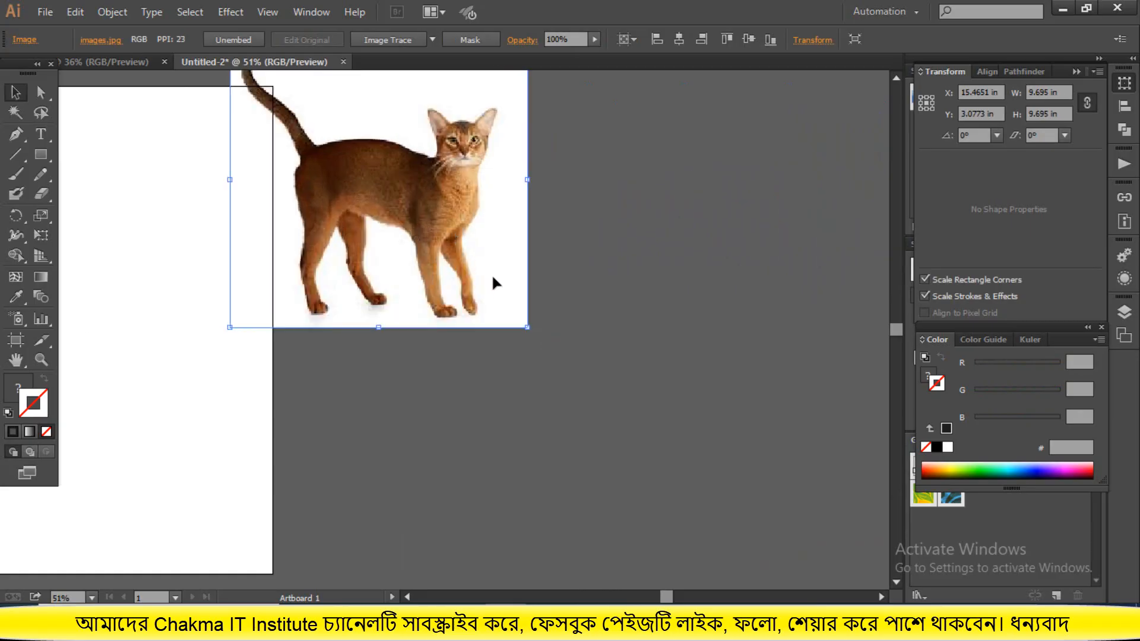
mouse_move(493, 278)
mouse_down()
mouse_move(501, 292)
mouse_move(484, 292)
mouse_up()
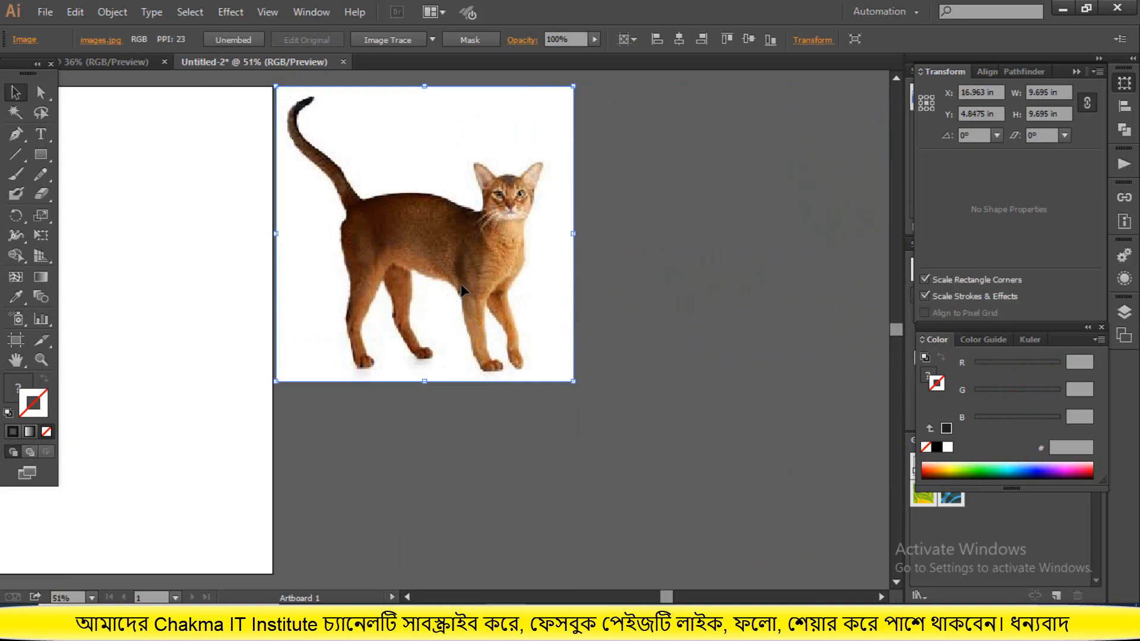
drag(469, 288, 764, 308)
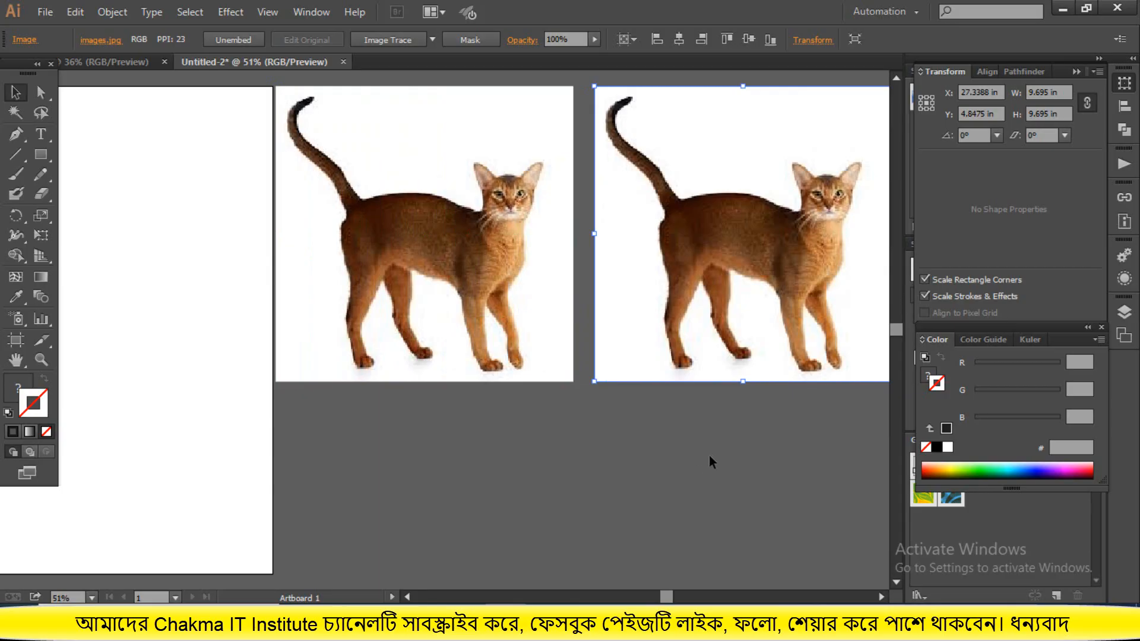
drag(669, 601, 675, 601)
click(680, 460)
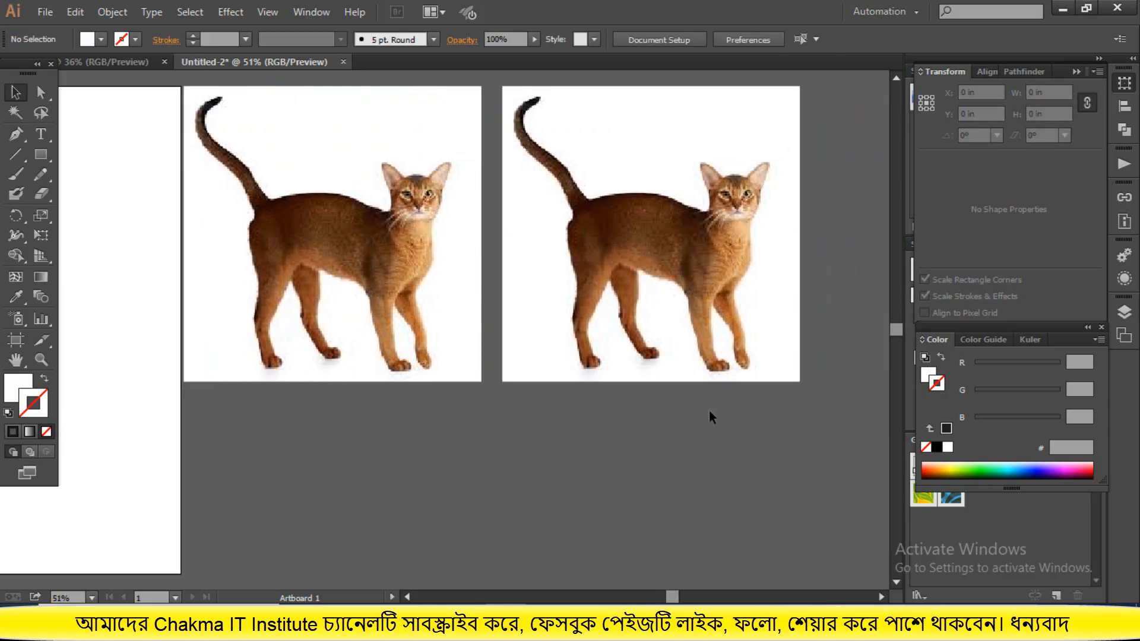
- Reduce the copied cat image's opacity to 69% and leave both images deselected
click(677, 271)
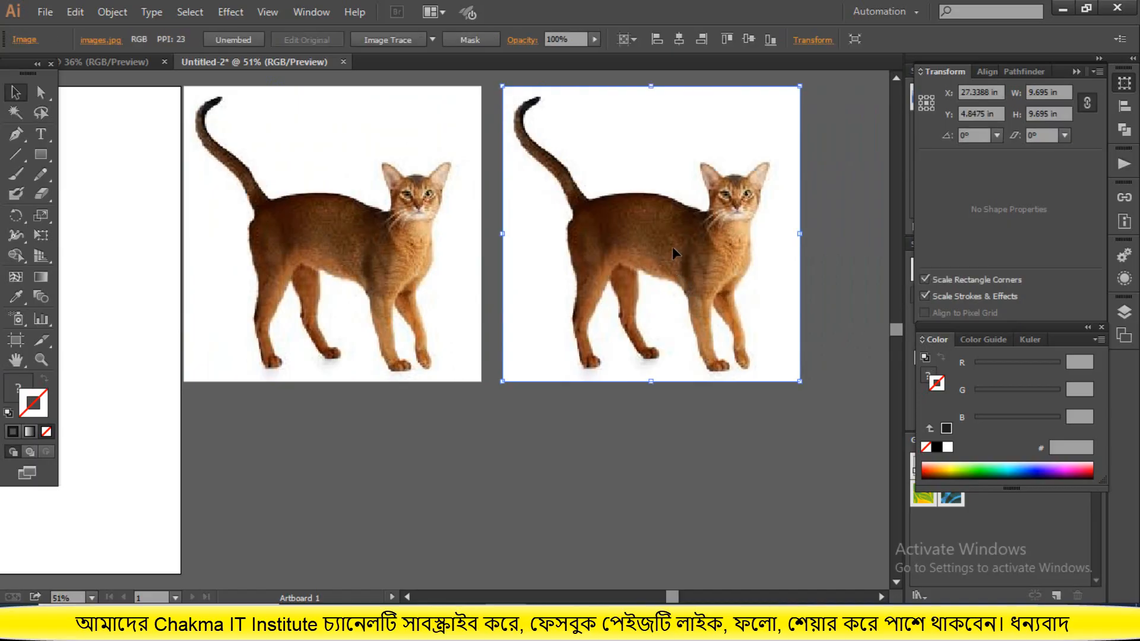
click(520, 41)
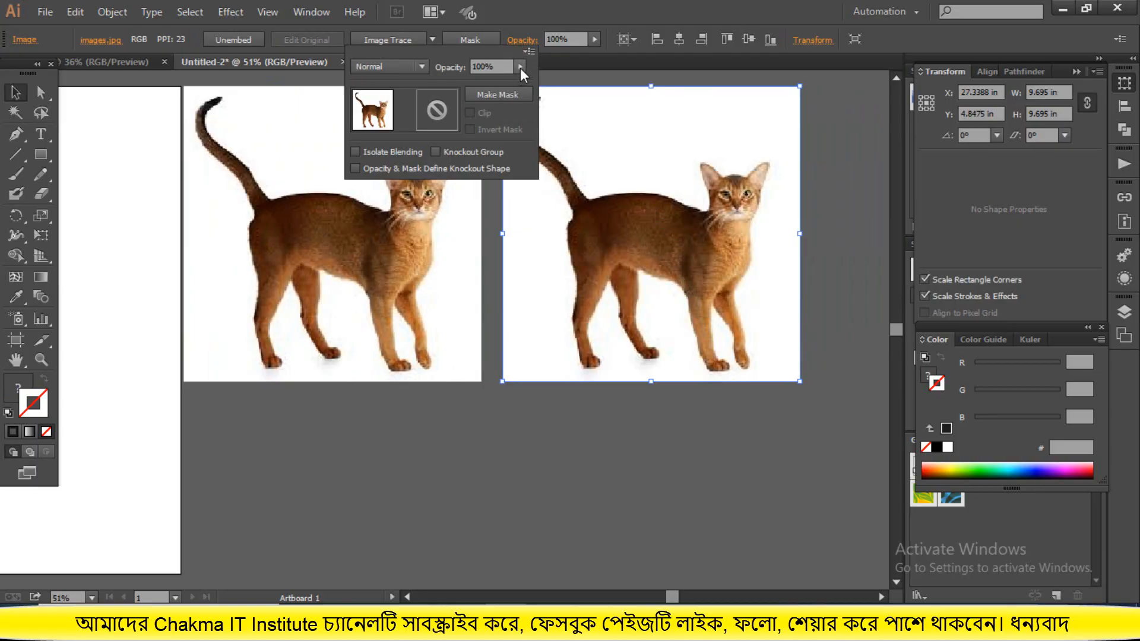
click(521, 68)
drag(498, 81, 497, 81)
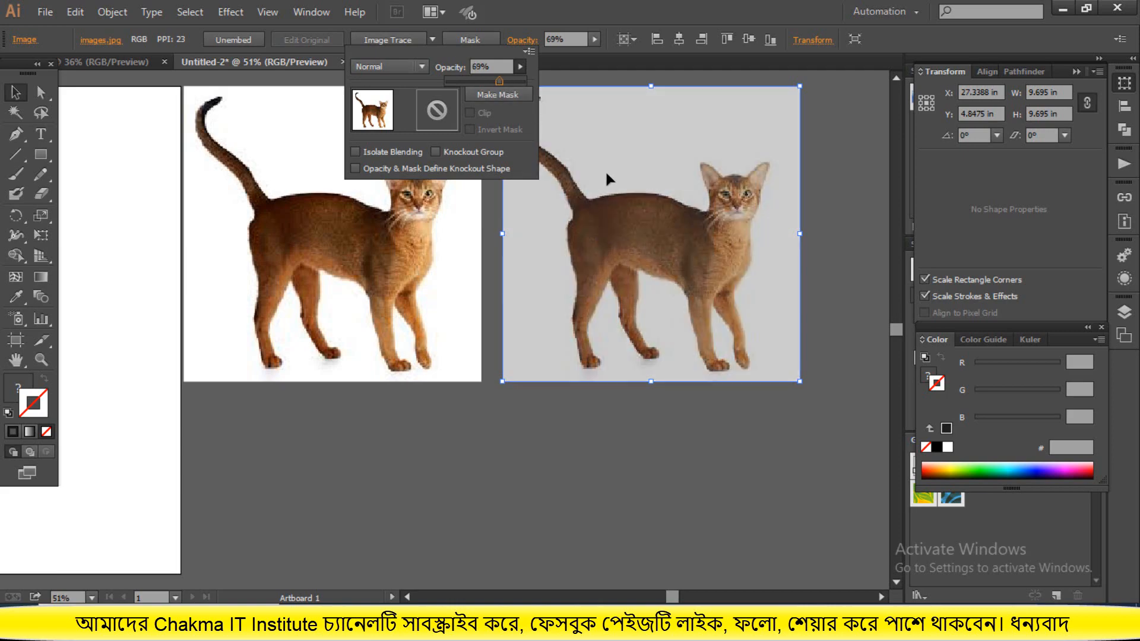
key(Return)
key(Escape)
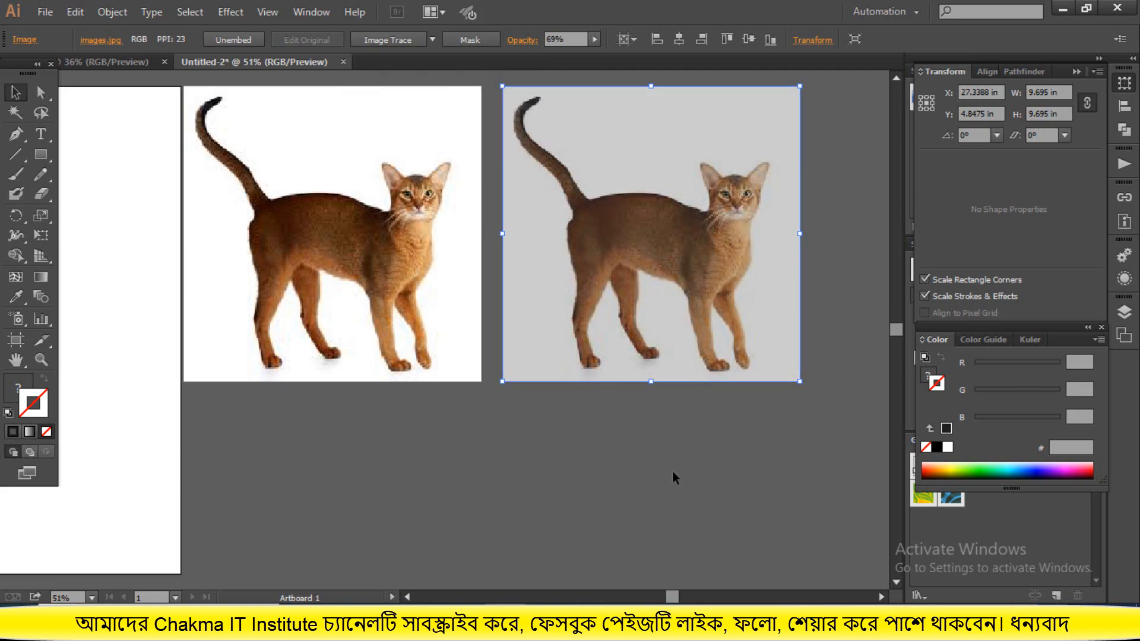
drag(856, 319, 281, 304)
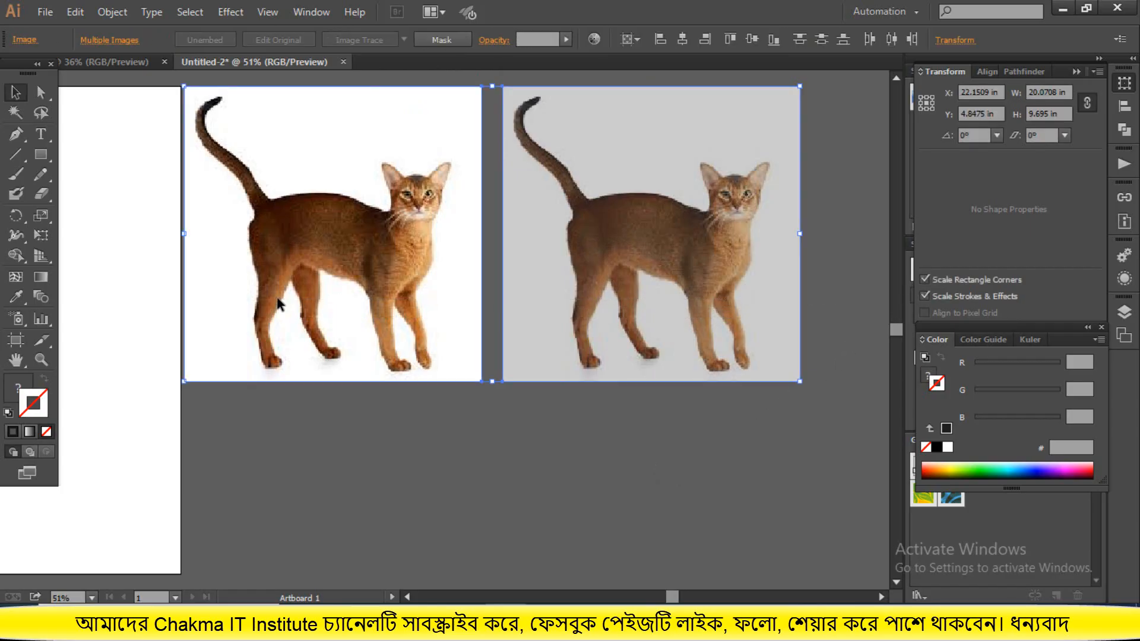
key(ctrl+shift+a)
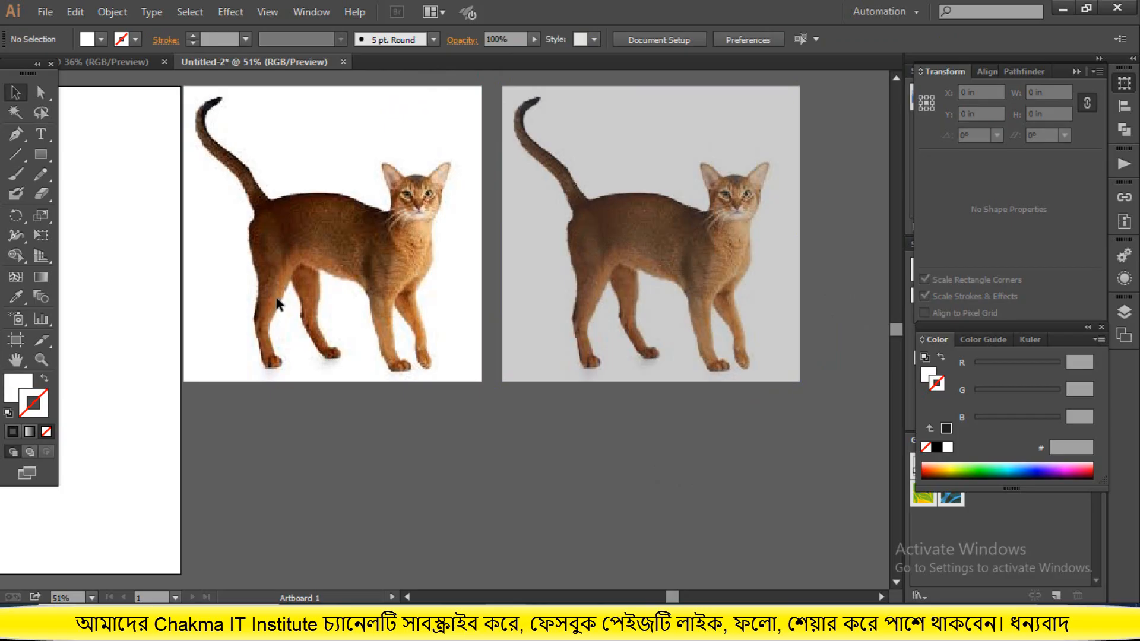
- Restore the default fill and stroke, set the fill to none, and make the 1 pt dark stroke active
scroll(475, 422, up, 1)
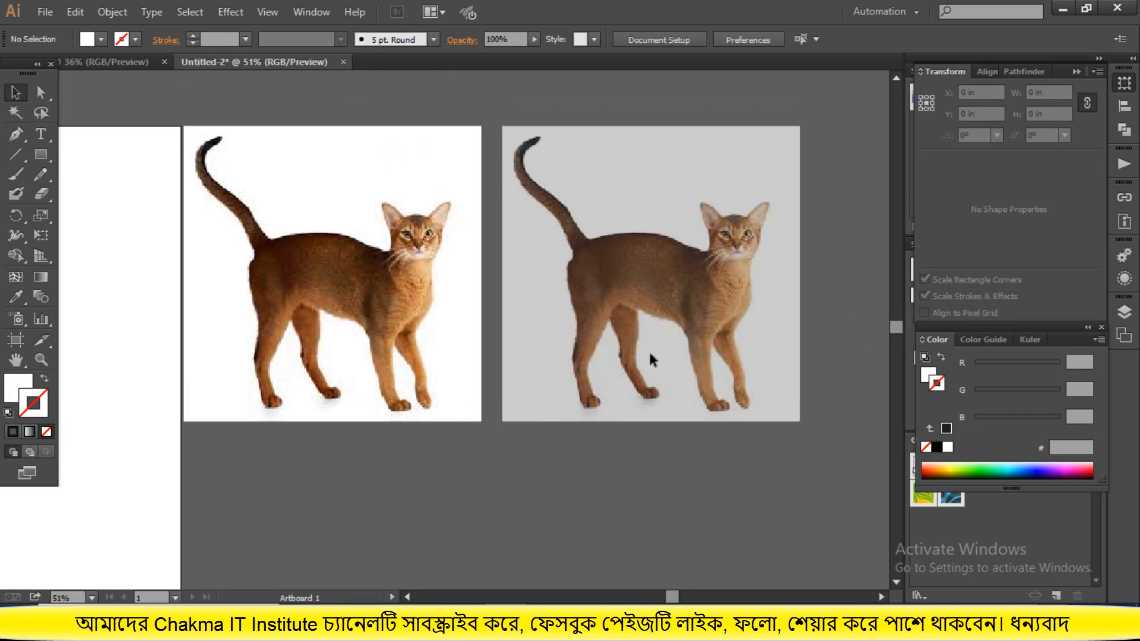
scroll(640, 326, up, 1)
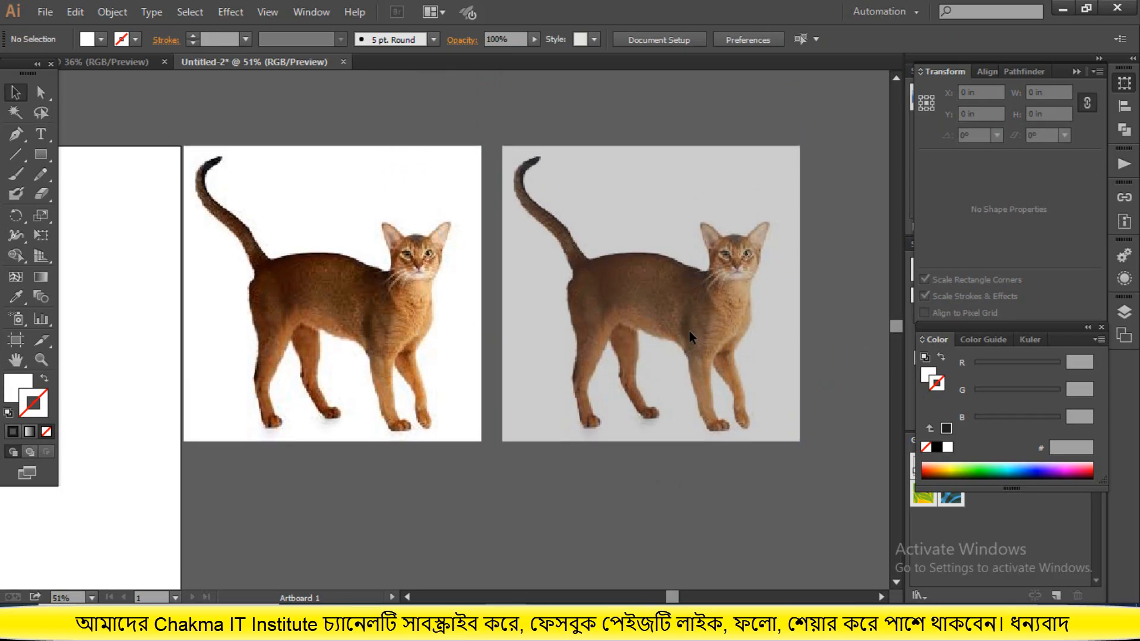
scroll(703, 344, up, 1)
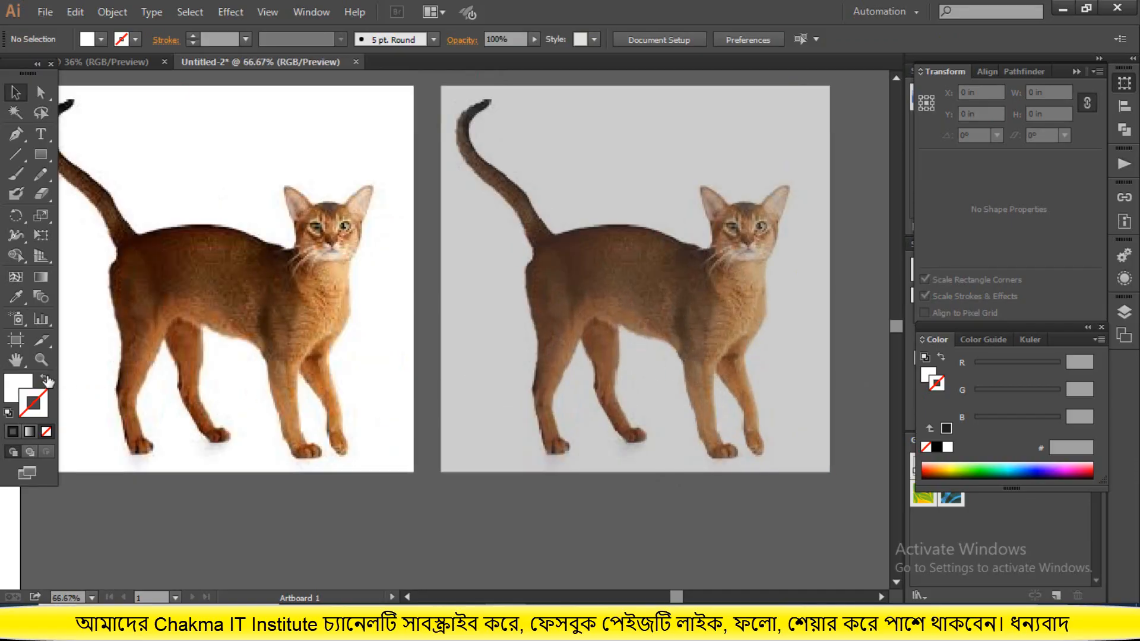
click(8, 412)
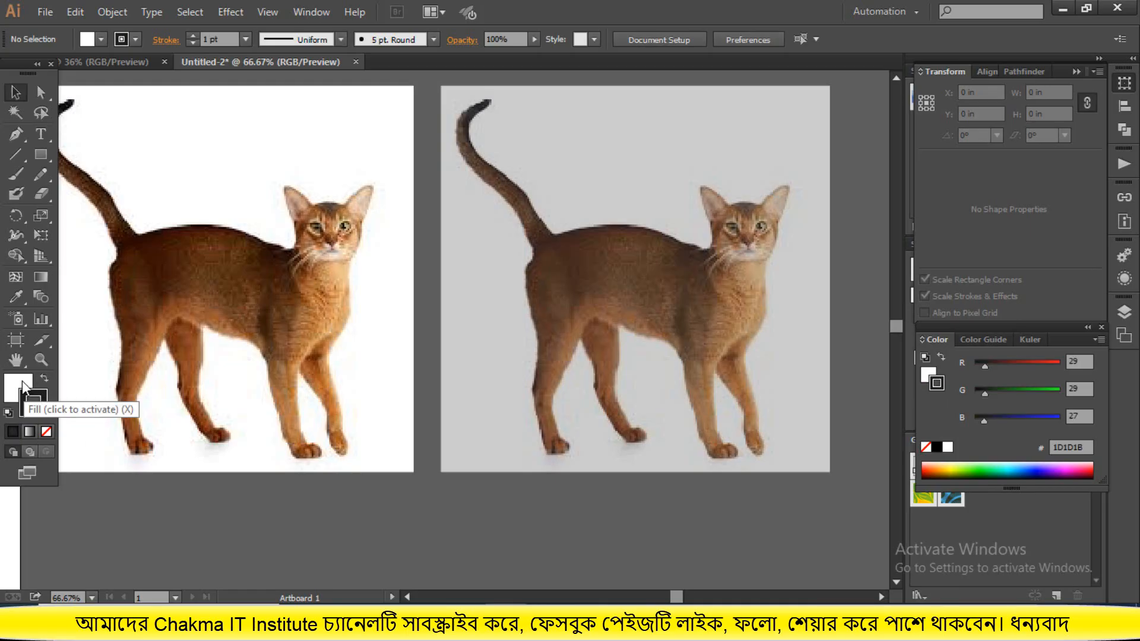
click(23, 385)
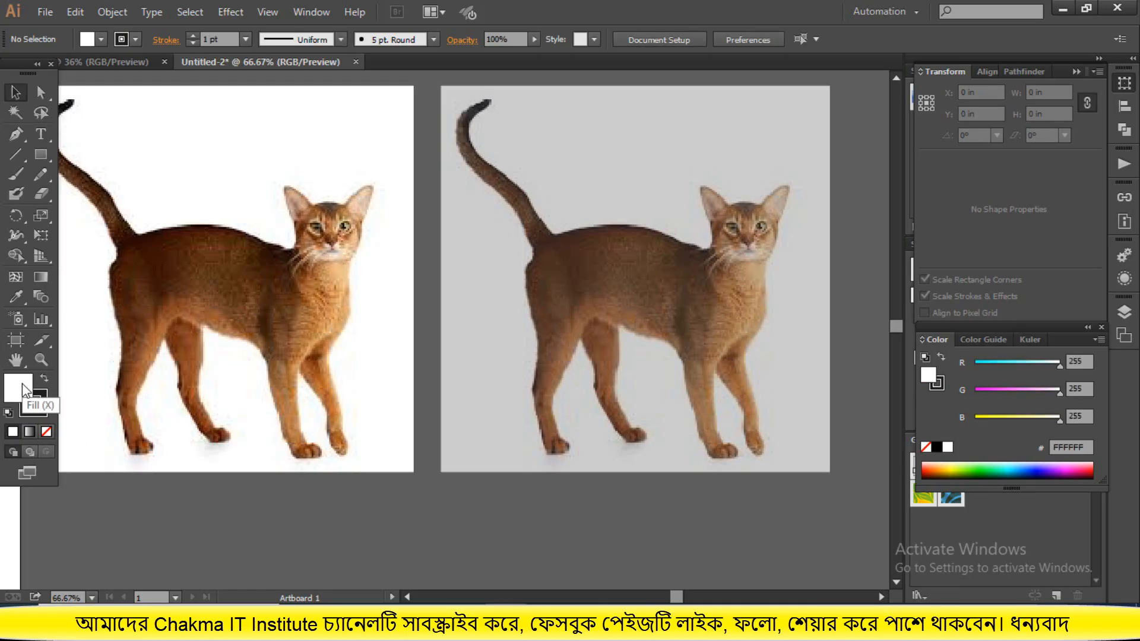
click(46, 433)
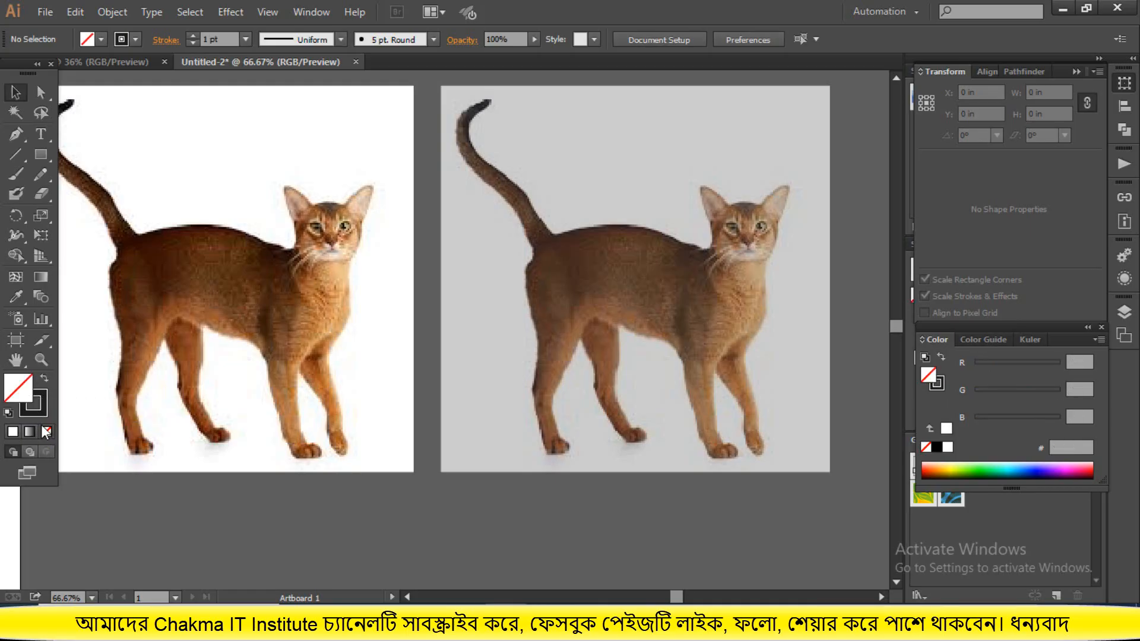
click(47, 394)
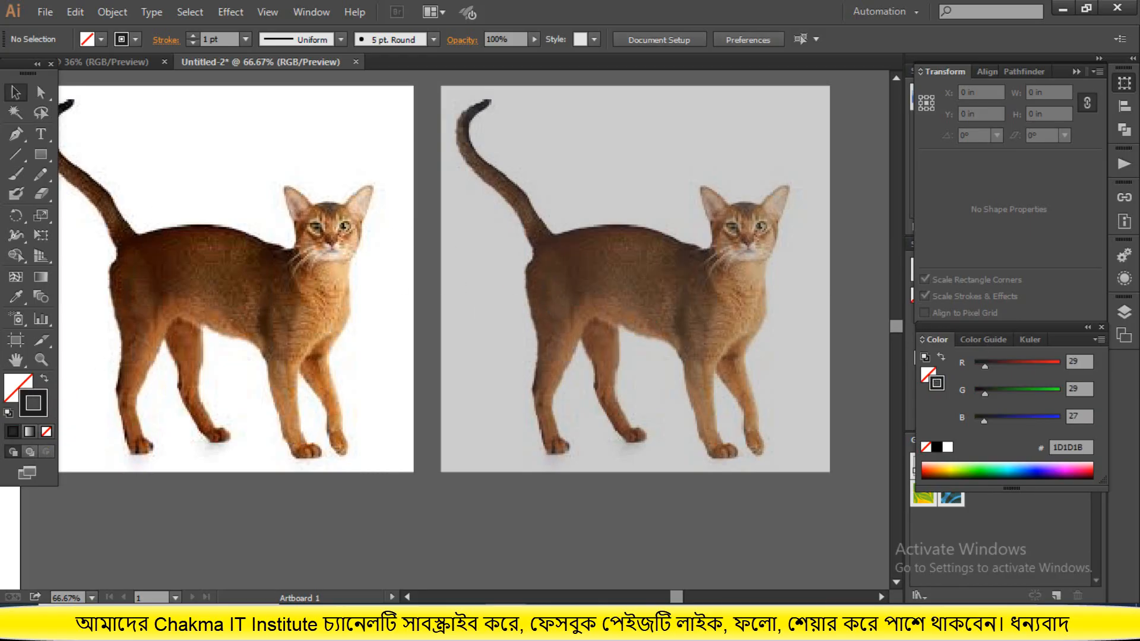
- With the Pen tool, trace the faded cat from the back of the neck up the cheek and around the first ear to its inner base
drag(676, 597, 674, 599)
scroll(565, 458, up, 2)
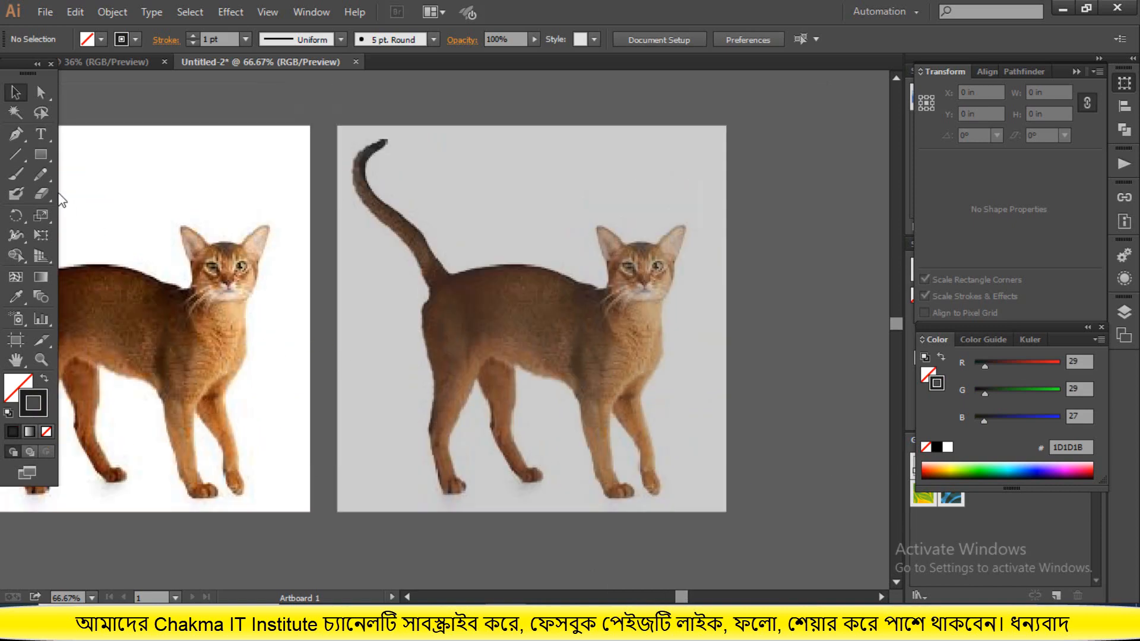
click(15, 133)
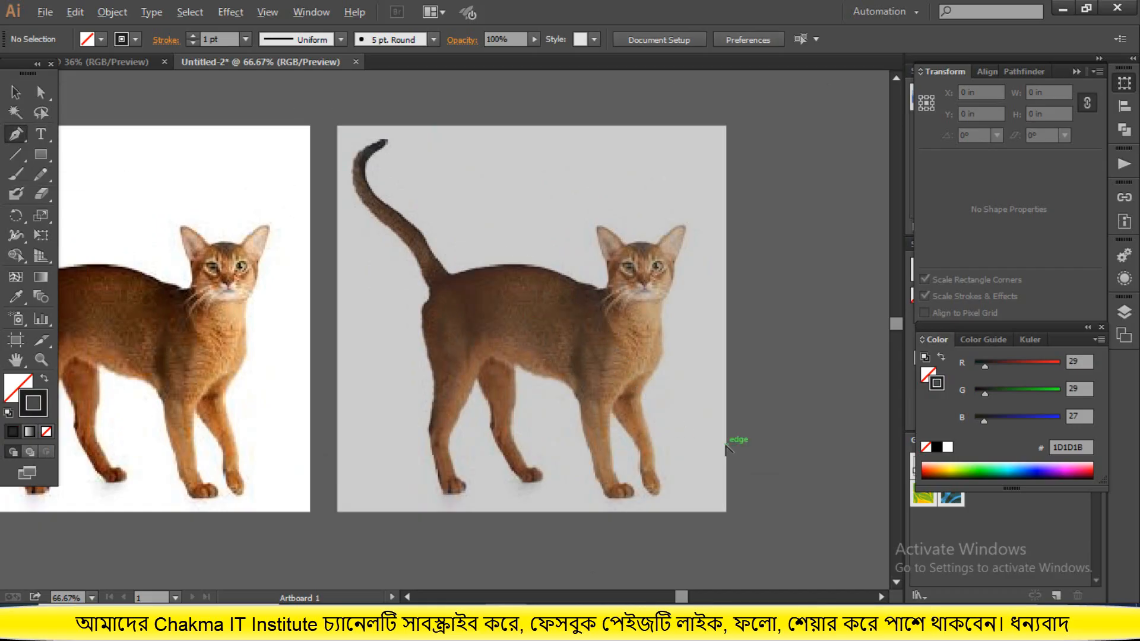
scroll(730, 445, up, 2)
scroll(651, 398, up, 3)
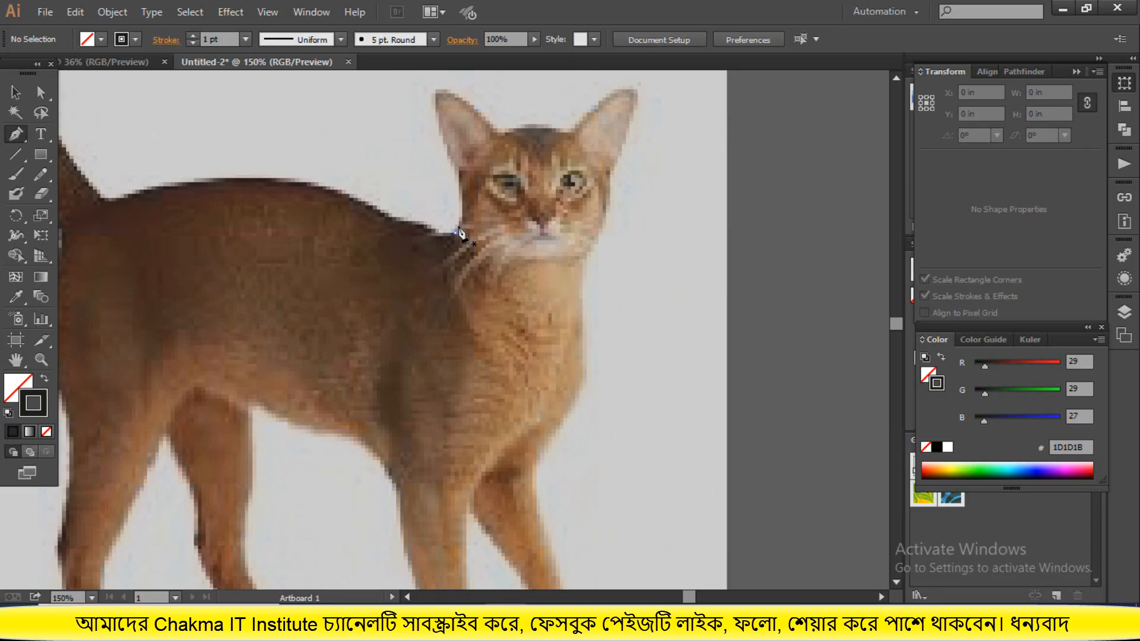
drag(456, 231, 465, 172)
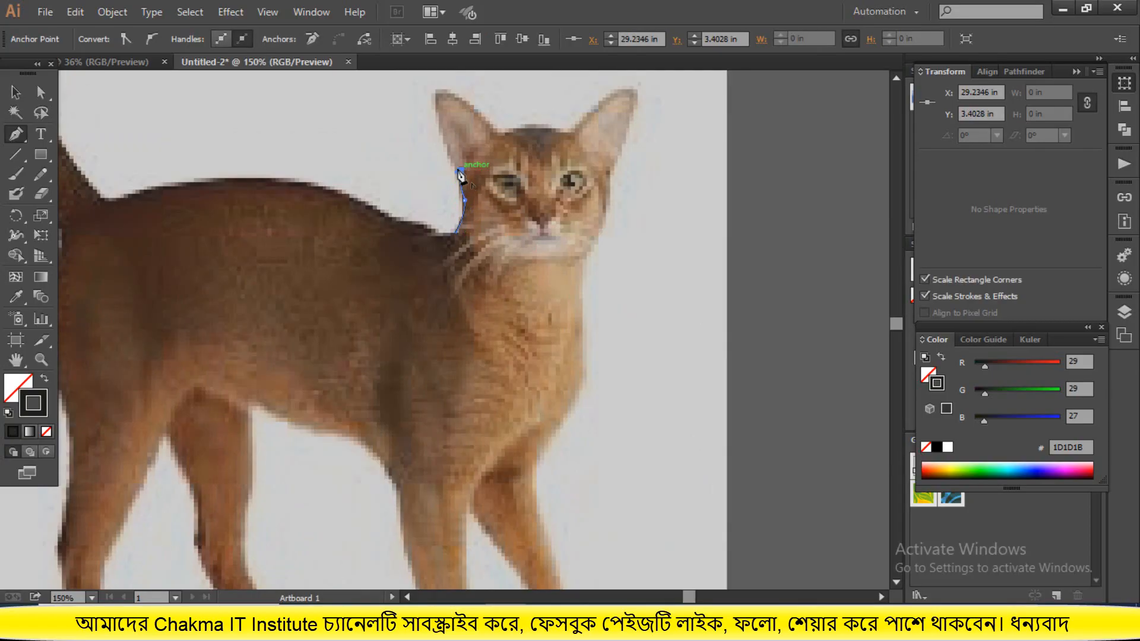
drag(435, 91, 451, 181)
click(435, 193)
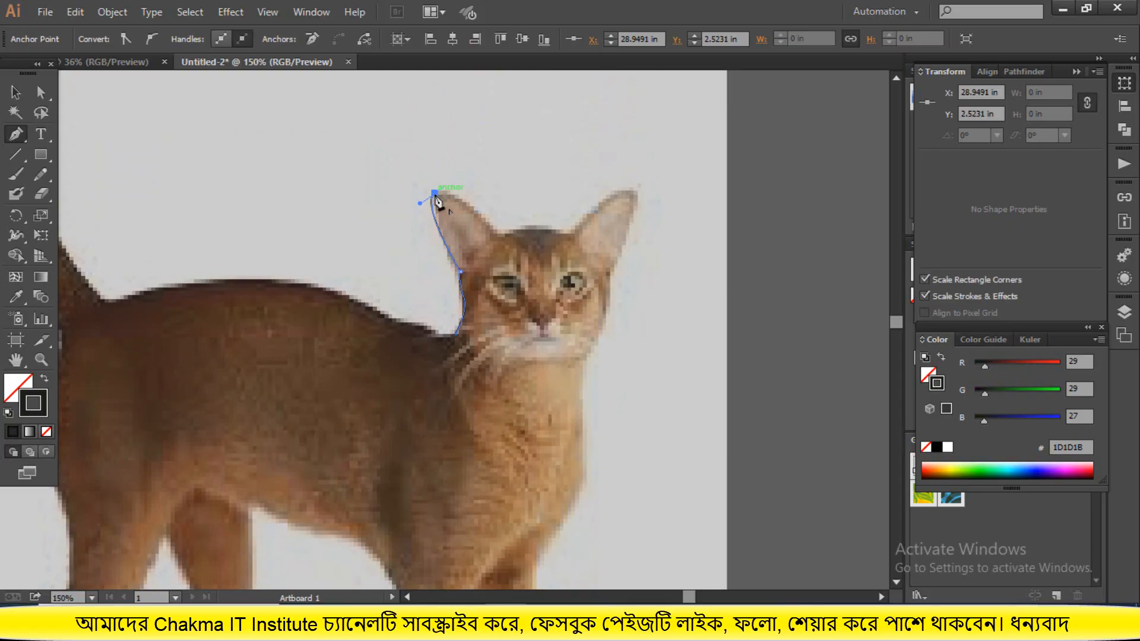
drag(498, 229, 532, 263)
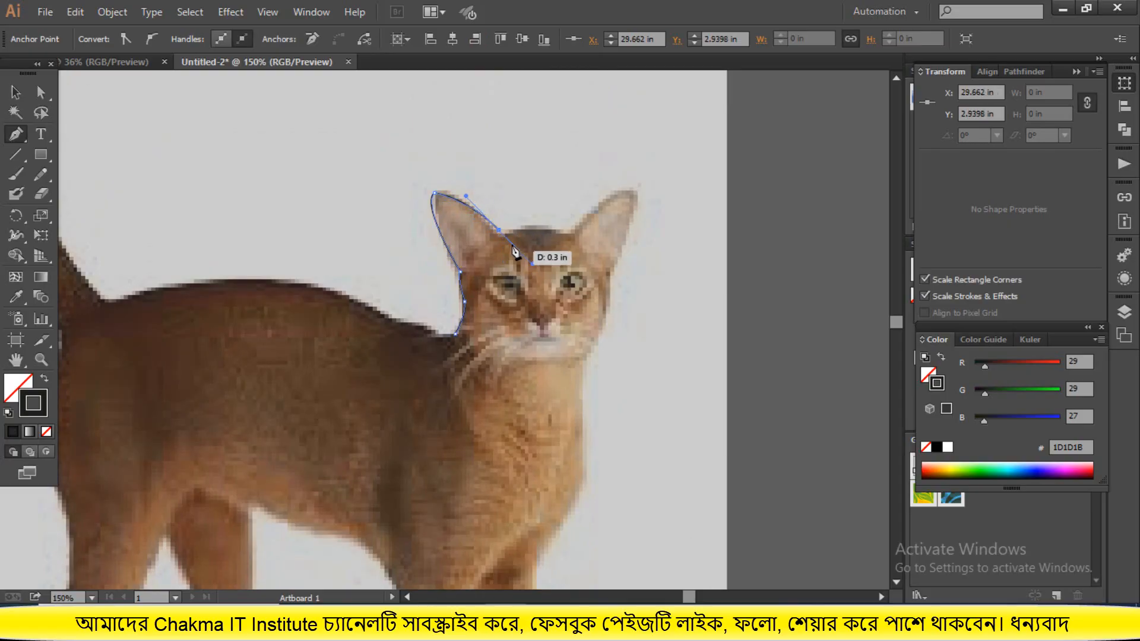
click(500, 231)
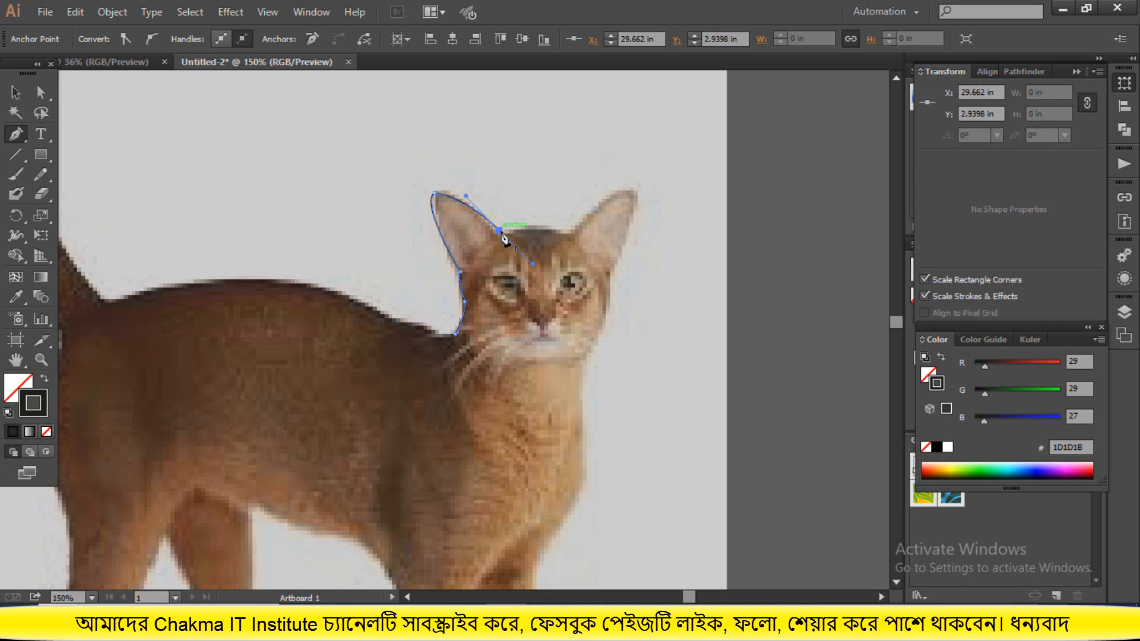
- Continue the pen outline across the top of the head and around the second ear to its outer base
click(565, 231)
drag(570, 238, 579, 244)
click(566, 231)
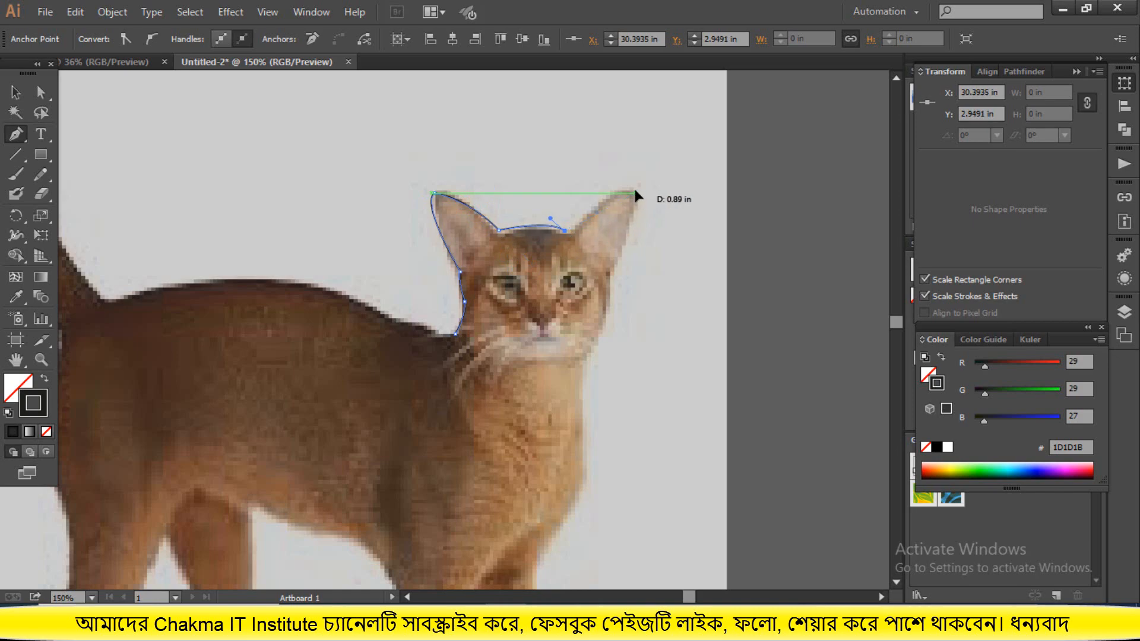
drag(636, 192, 655, 203)
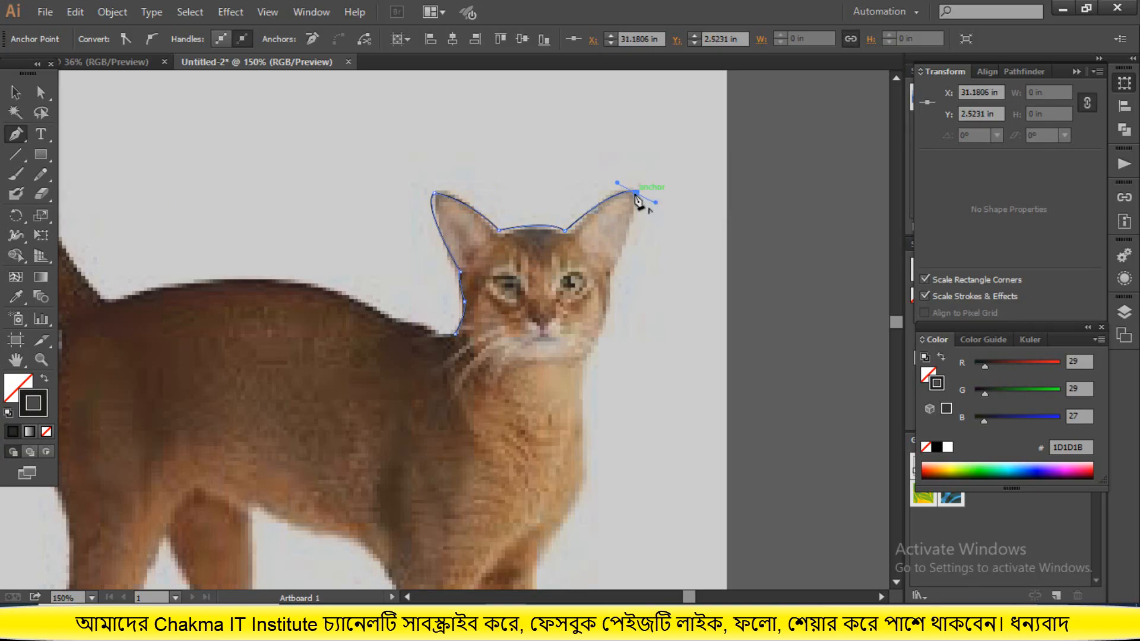
click(635, 196)
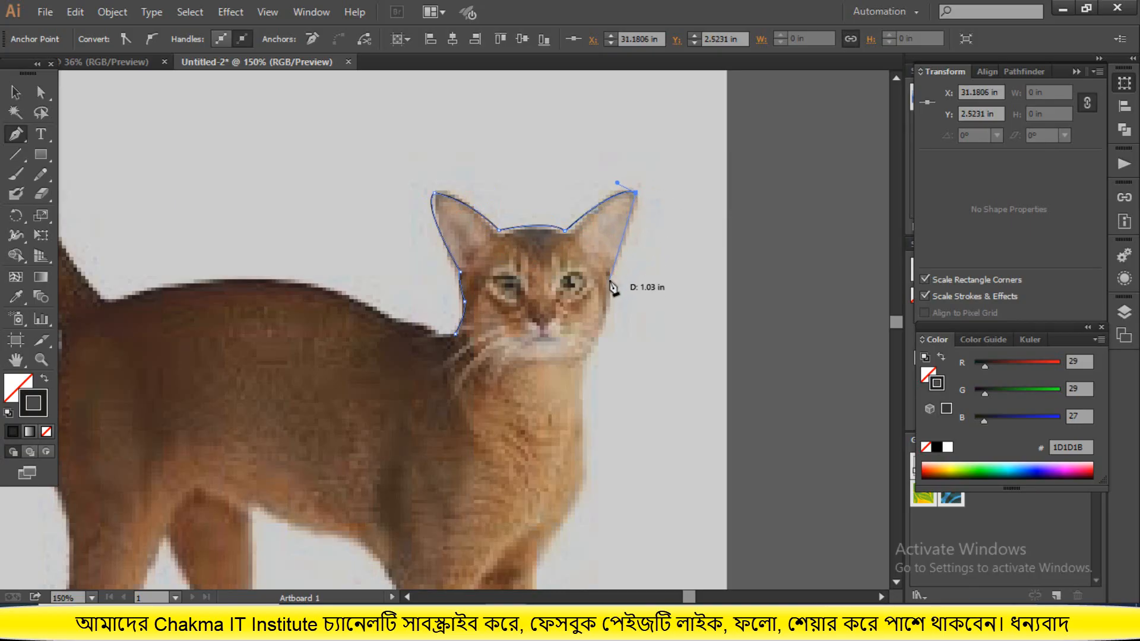
click(609, 278)
drag(608, 279, 598, 288)
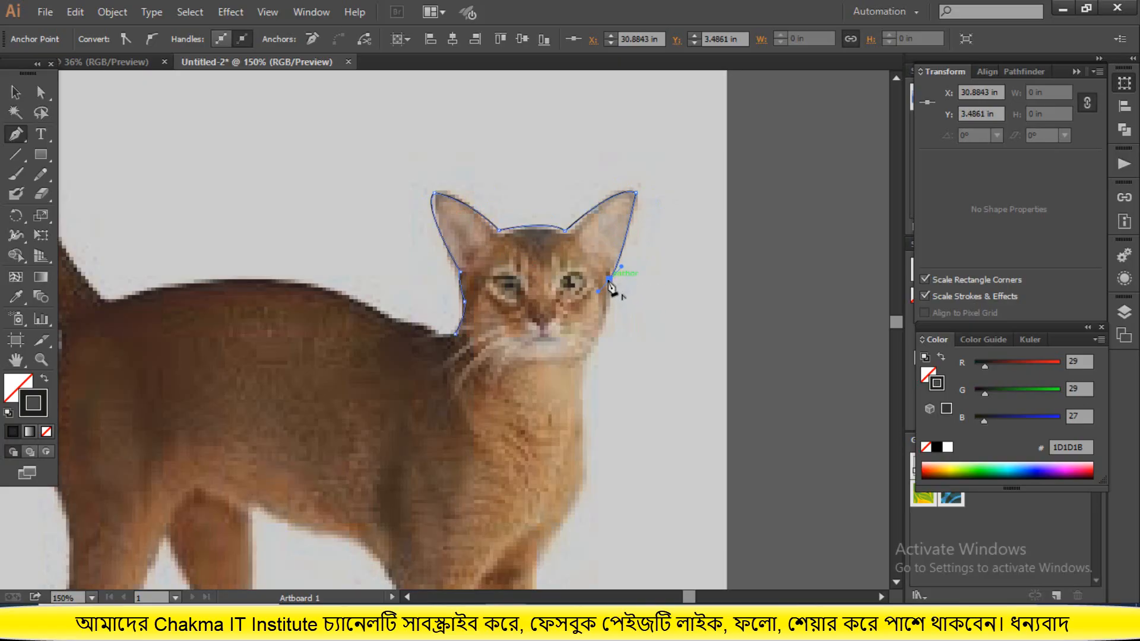
- Extend the pen outline down the cheek to the chin and along the curve of the chest to the raised front leg
drag(572, 359, 535, 349)
click(573, 359)
scroll(609, 374, down, 5)
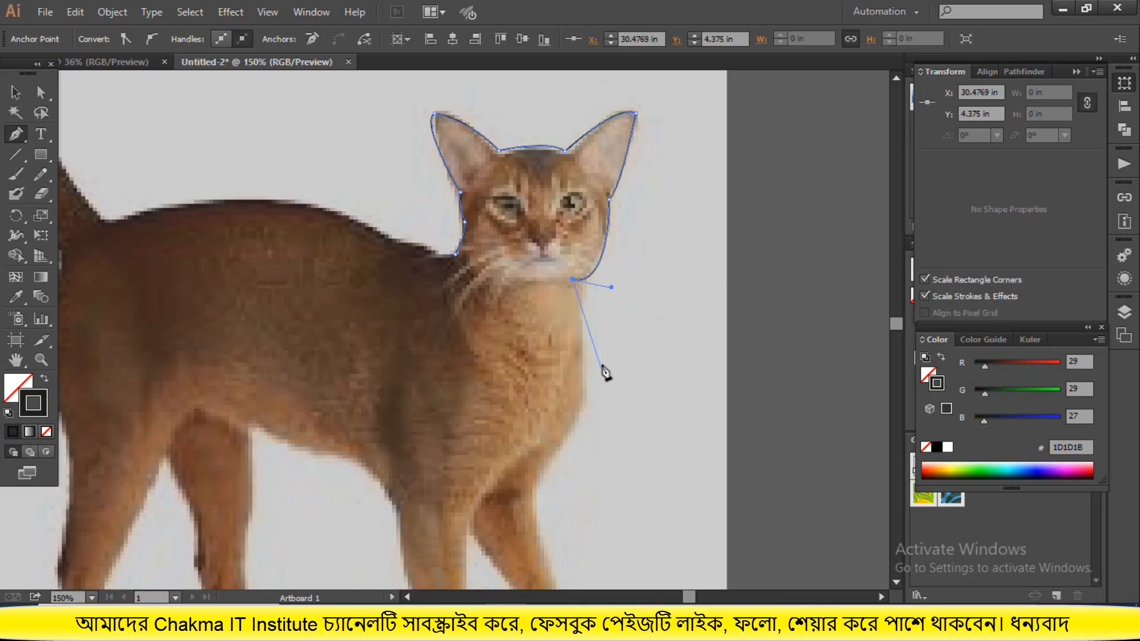
drag(586, 336, 500, 458)
click(534, 432)
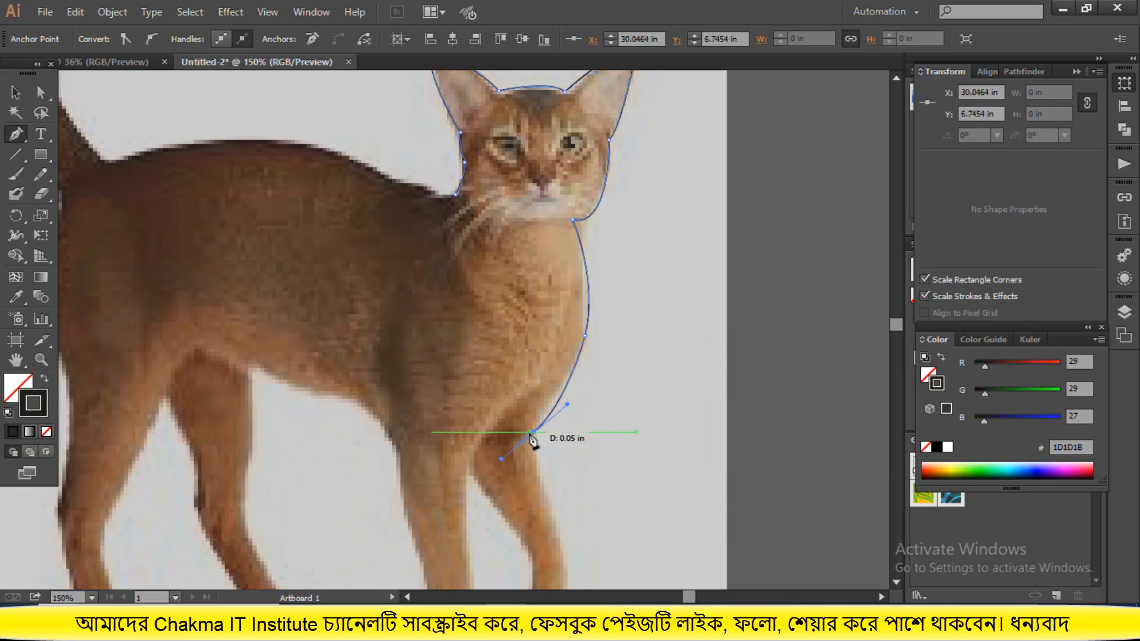
- Try to extend the outline down the raised front leg with a Pen tool curve
scroll(562, 402, down, 3)
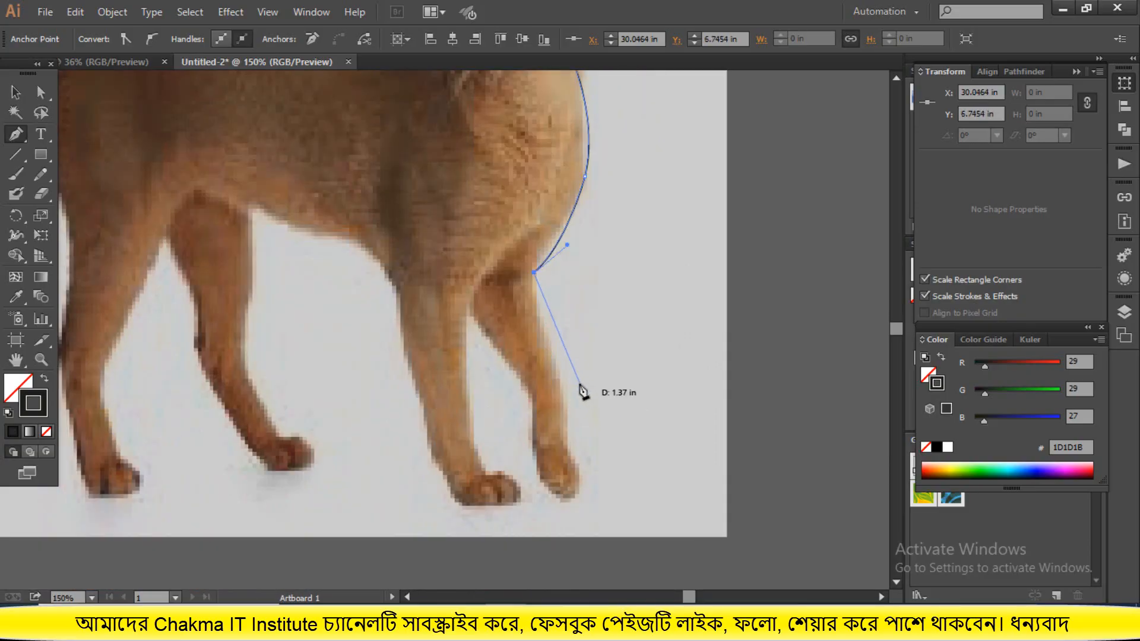
drag(562, 385, 565, 415)
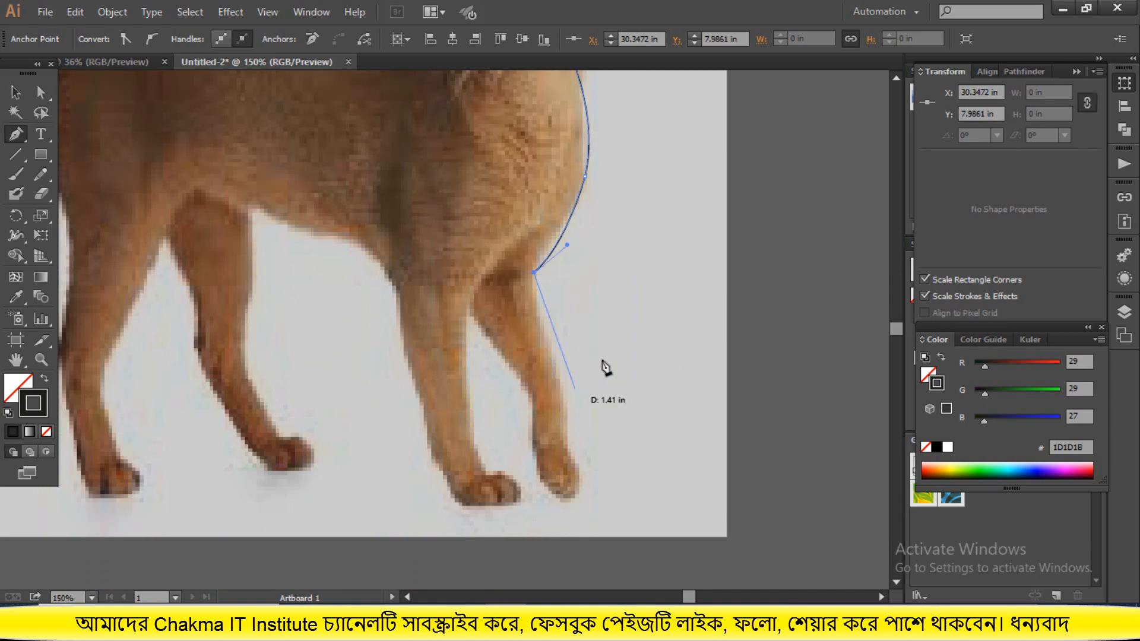
key(ctrl+z)
- Switch to the Pencil tool and continue the outline down the front leg's outer edge to the front of its paw
click(42, 175)
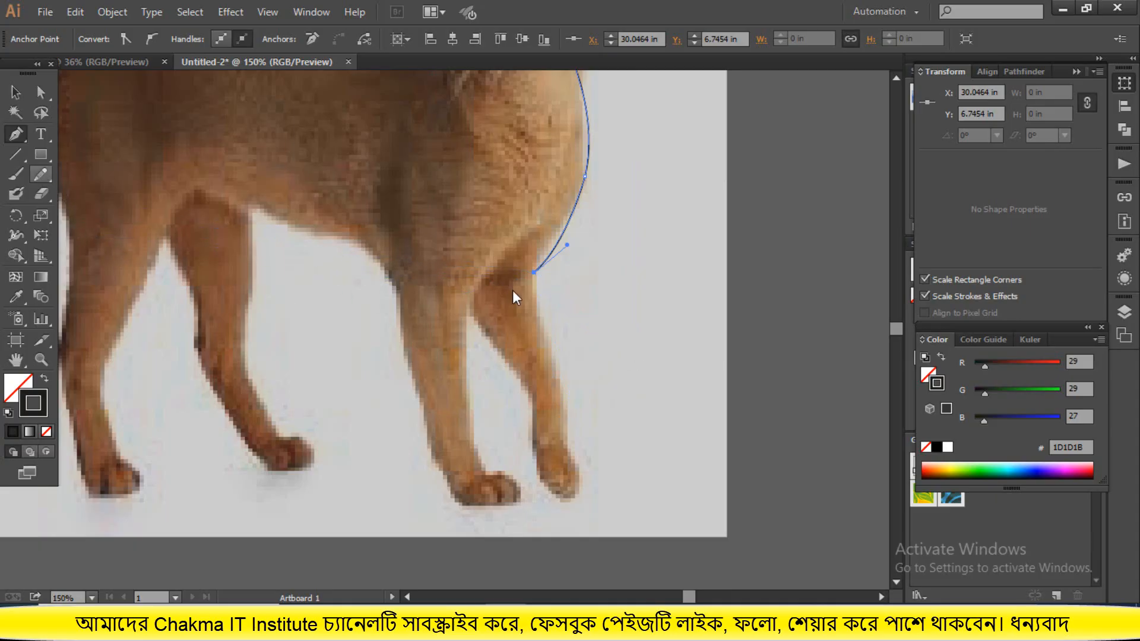
drag(534, 272, 569, 420)
scroll(593, 386, down, 3)
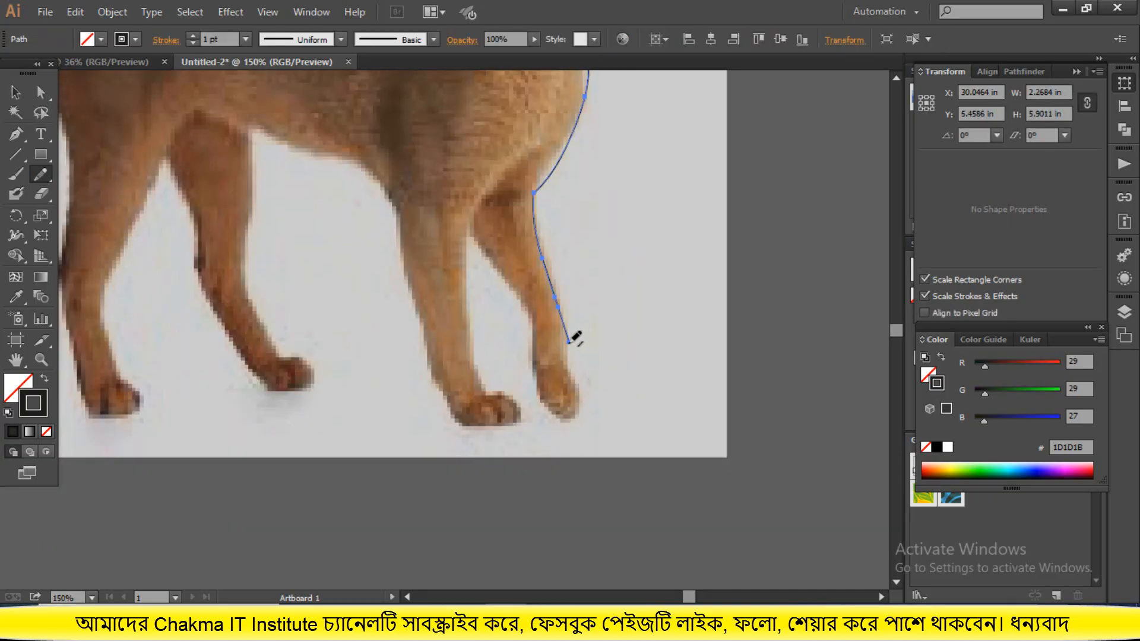
drag(569, 342, 582, 395)
scroll(585, 383, down, 2)
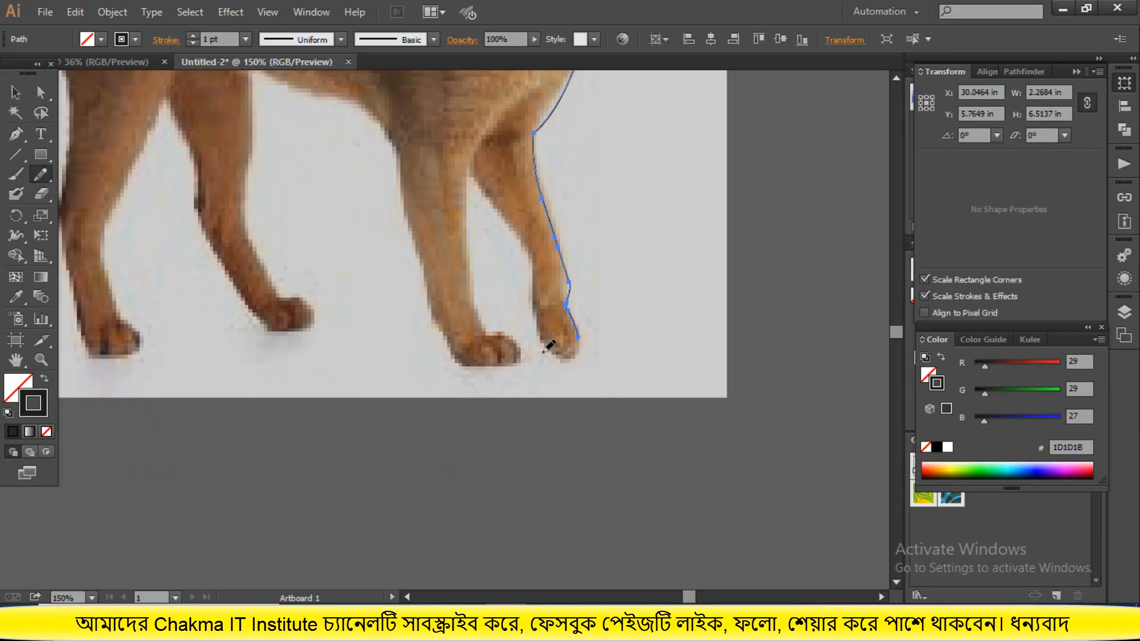
- Continue the pencil outline around the raised front paw, up its inner leg, and around the other front leg to the belly
mouse_move(577, 337)
mouse_down()
mouse_move(542, 348)
mouse_move(534, 300)
mouse_up()
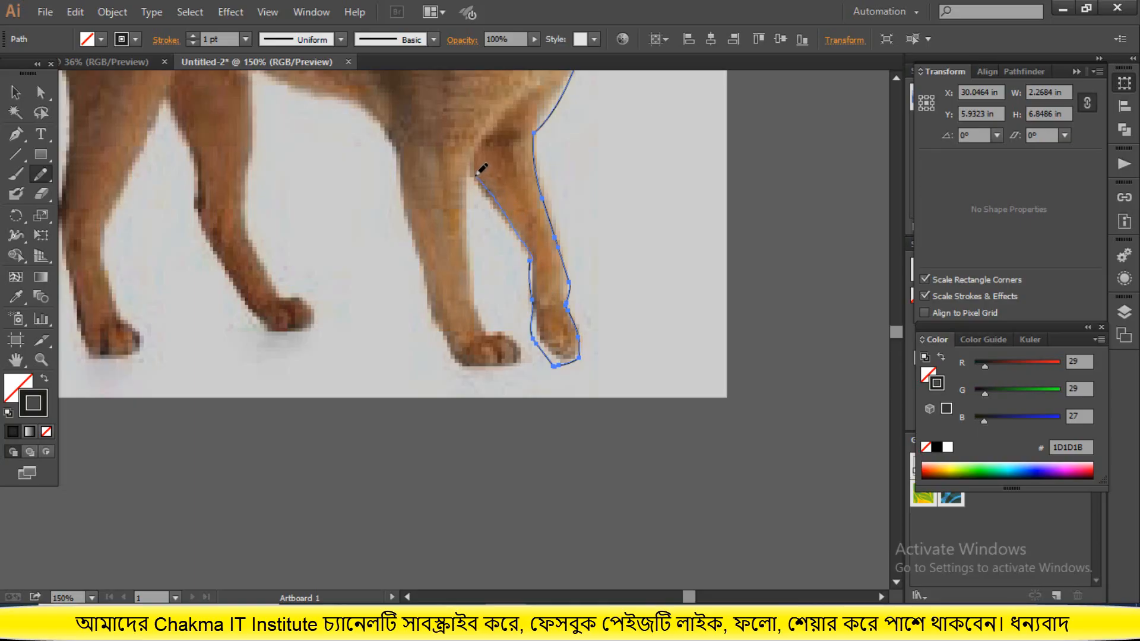
scroll(478, 169, up, 3)
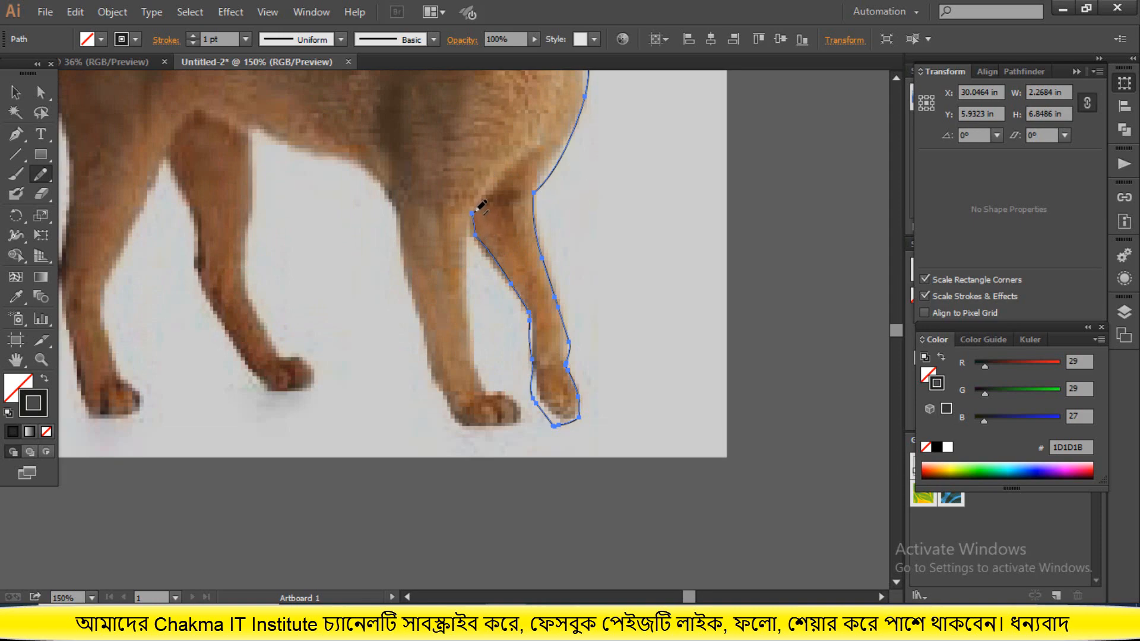
mouse_move(468, 229)
mouse_down()
mouse_move(481, 383)
mouse_move(520, 402)
mouse_move(522, 424)
mouse_move(459, 425)
mouse_move(415, 324)
mouse_move(393, 207)
mouse_up()
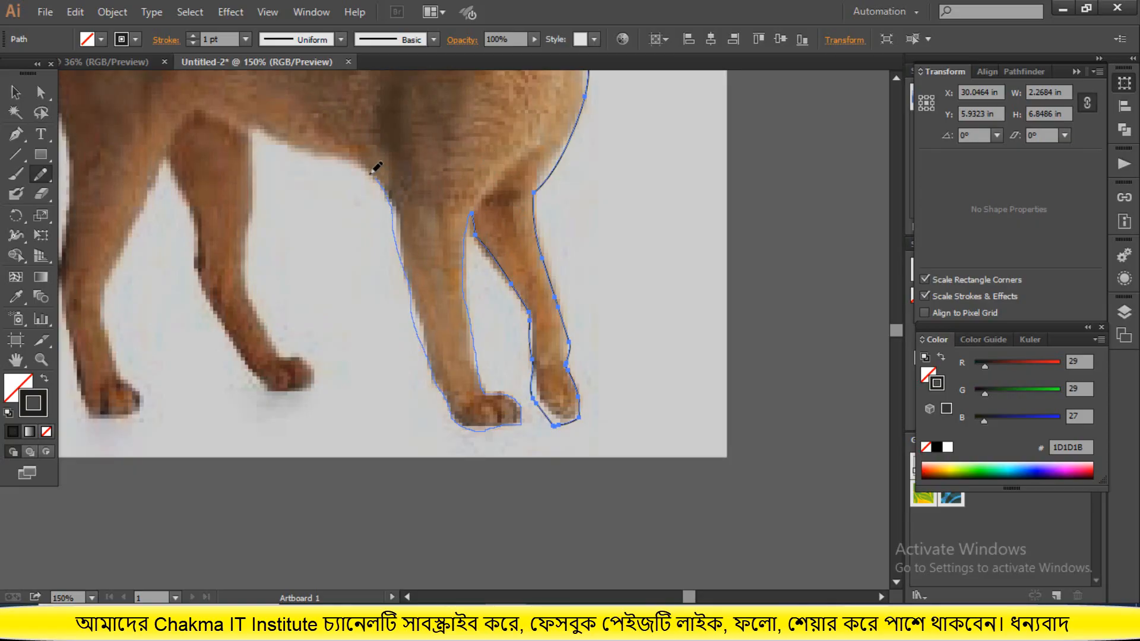
- Extend the outline along the belly and around the far hind leg and its paw, back up toward the crotch
mouse_move(357, 168)
mouse_down()
mouse_move(241, 122)
mouse_move(251, 135)
mouse_move(247, 264)
mouse_up()
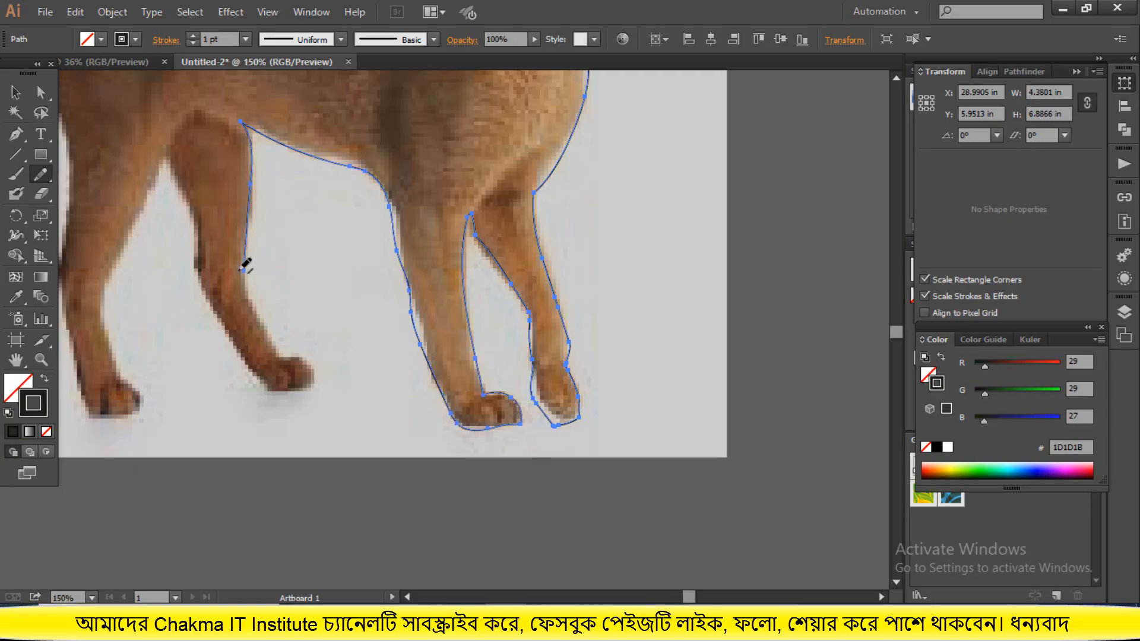
scroll(260, 250, down, 2)
mouse_move(246, 209)
mouse_down()
mouse_move(281, 297)
mouse_move(310, 298)
mouse_move(316, 322)
mouse_move(288, 335)
mouse_move(253, 310)
mouse_up()
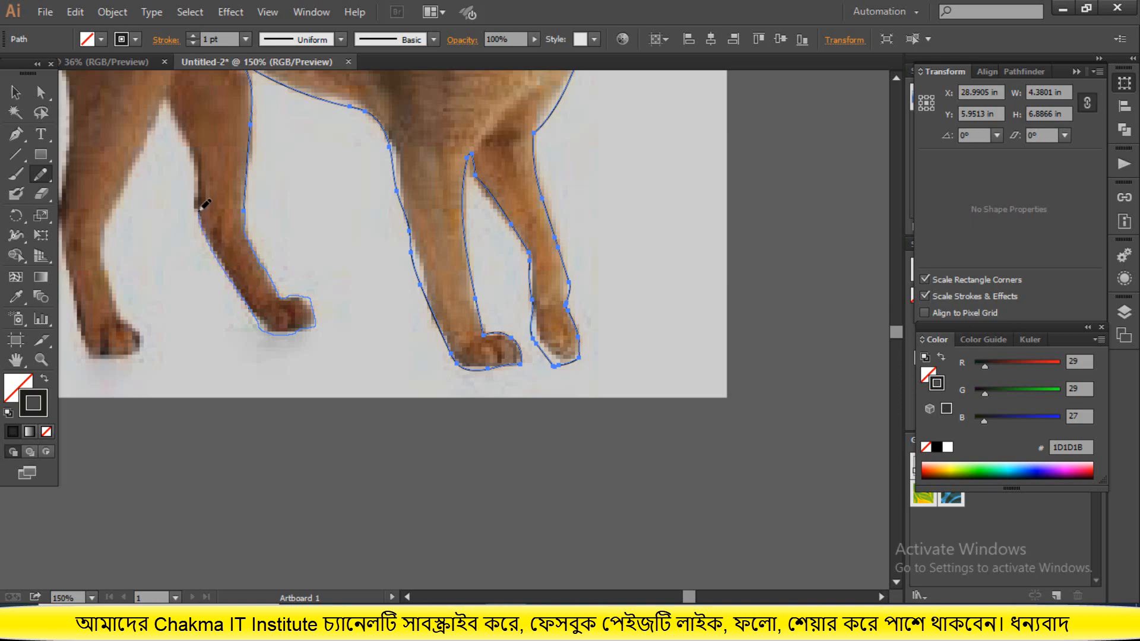
drag(197, 204, 192, 153)
- Trace the near hind leg's inner edge from the crotch and around its paw to the heel, redoing the paw stroke once
drag(165, 113, 135, 173)
drag(117, 199, 112, 209)
scroll(128, 209, down, 2)
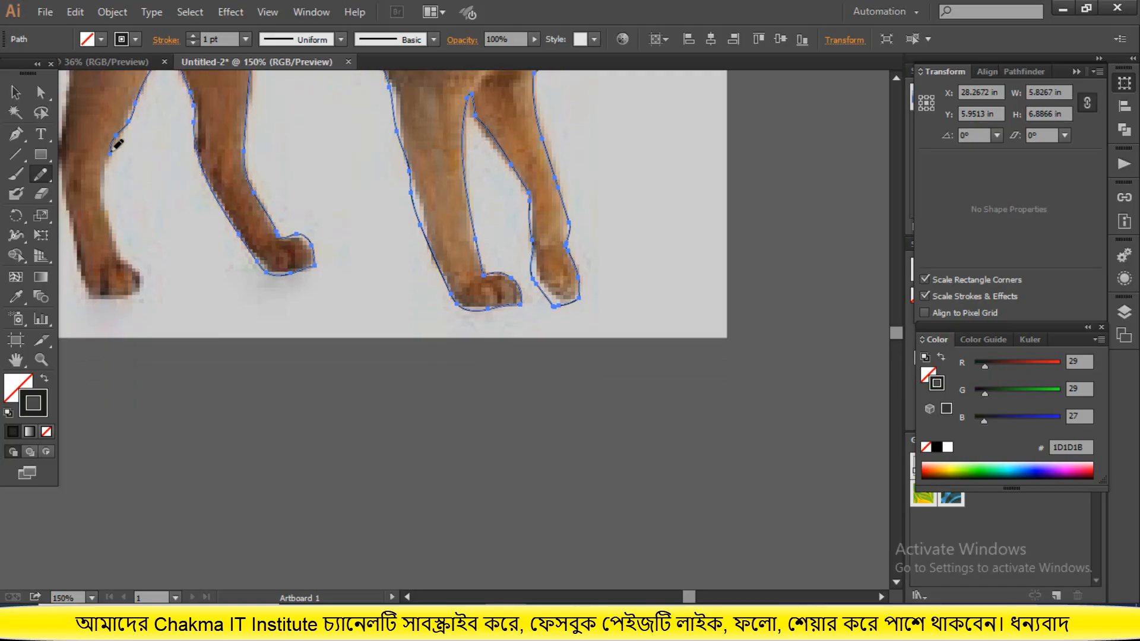
mouse_move(108, 155)
mouse_down()
mouse_move(104, 219)
mouse_move(140, 289)
mouse_move(91, 301)
mouse_move(64, 228)
mouse_up()
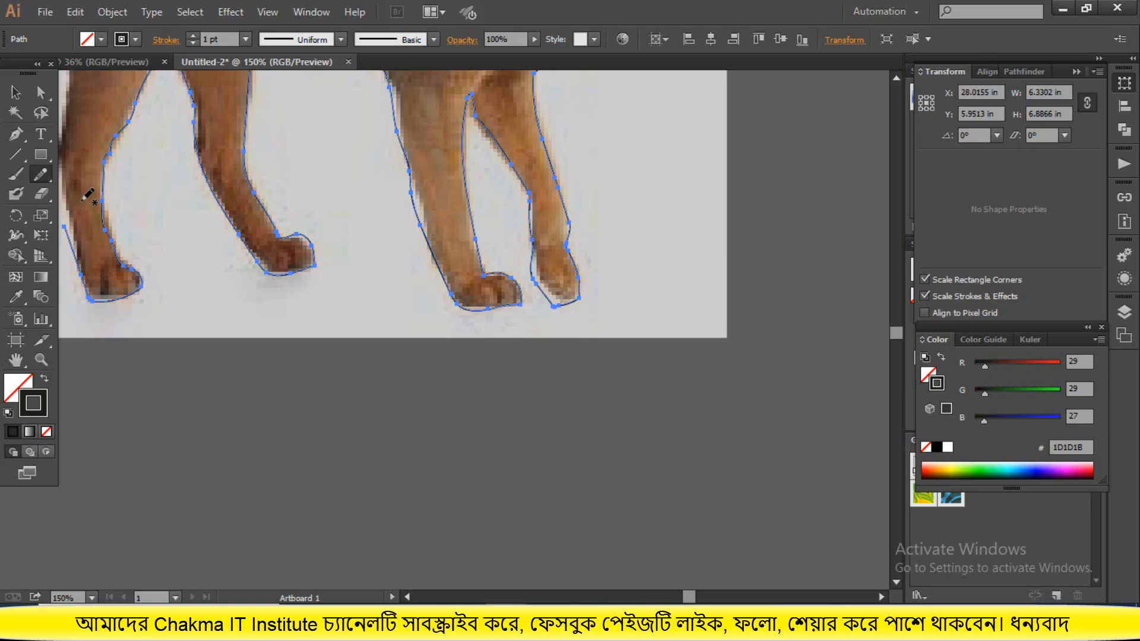
key(ctrl+z)
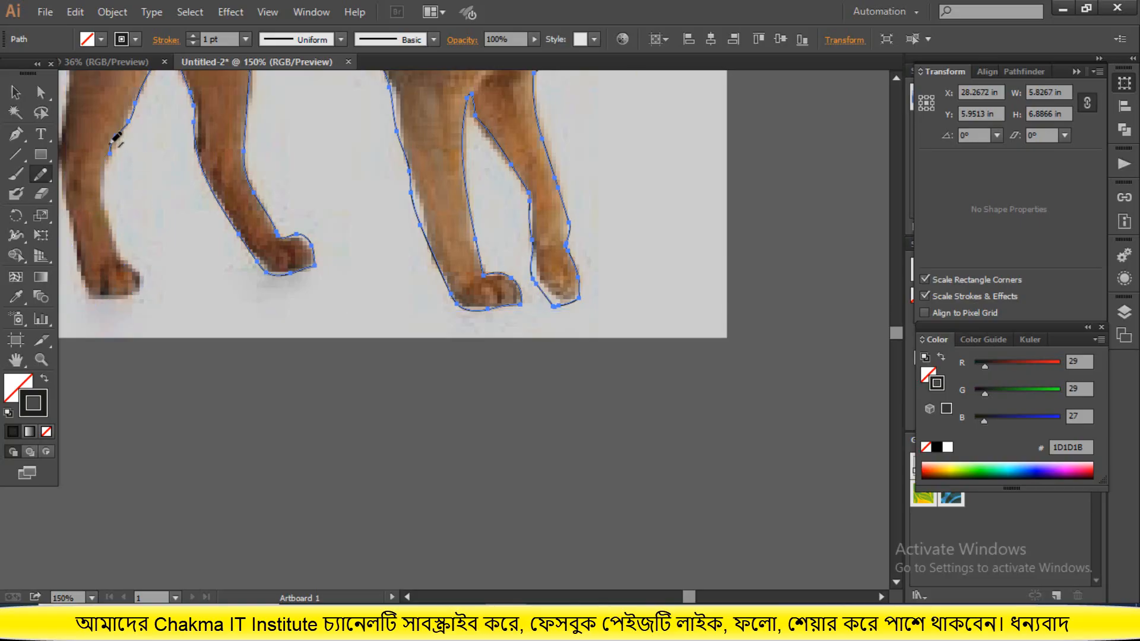
mouse_move(109, 153)
mouse_down()
mouse_move(116, 252)
mouse_move(143, 285)
mouse_move(136, 296)
mouse_move(90, 301)
mouse_move(64, 218)
mouse_up()
scroll(84, 210, up, 1)
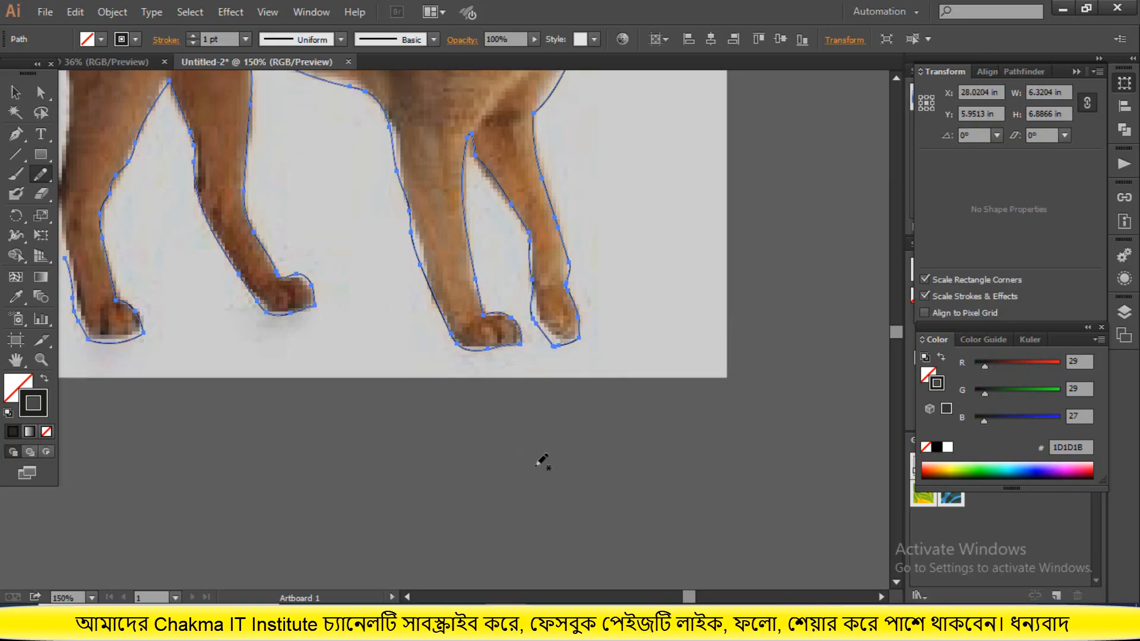
- Continue the outline up the near hind leg's outer edge and over the rump to the base of the tail
drag(689, 596, 679, 598)
scroll(644, 395, up, 3)
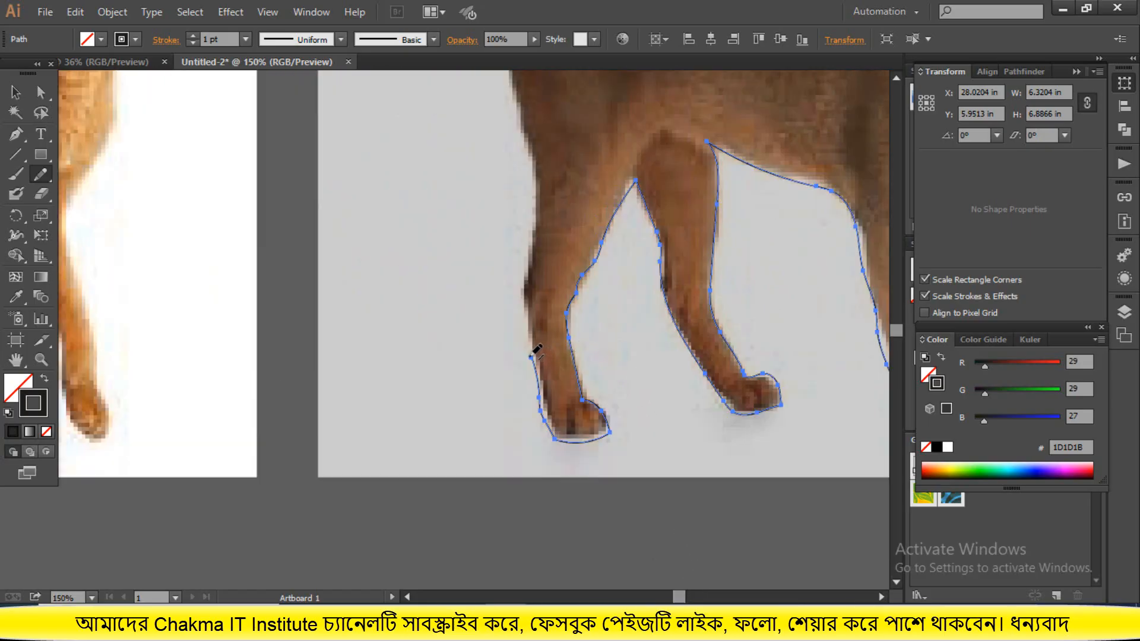
drag(532, 356, 526, 276)
drag(535, 218, 536, 194)
drag(537, 153, 536, 157)
scroll(535, 158, up, 4)
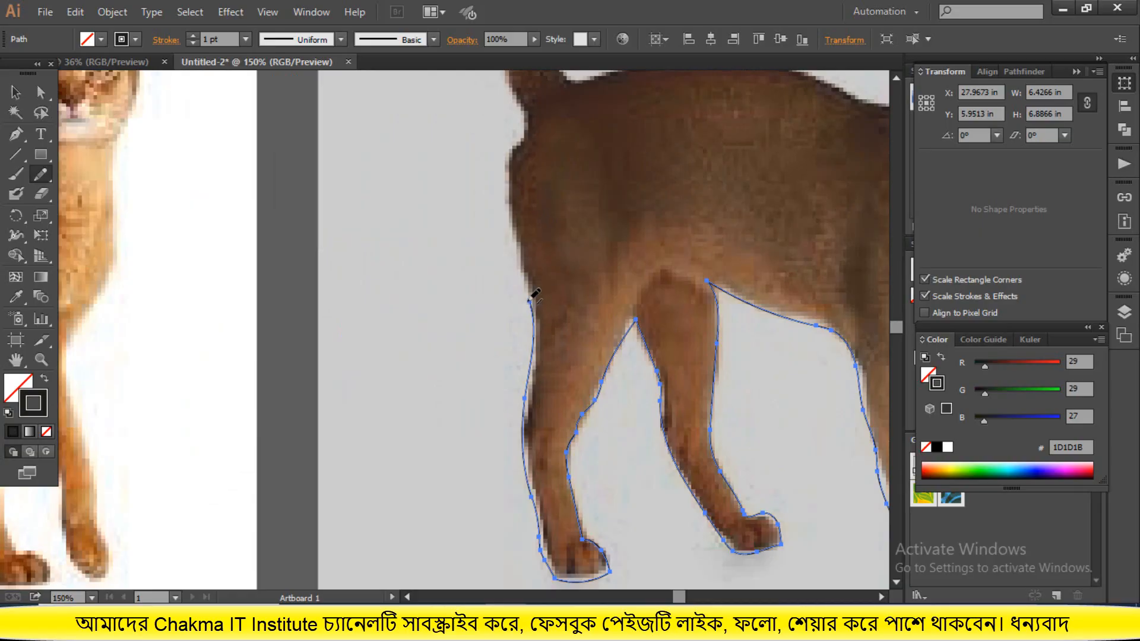
mouse_move(522, 267)
mouse_down()
mouse_move(507, 205)
mouse_move(529, 117)
mouse_up()
scroll(537, 118, up, 5)
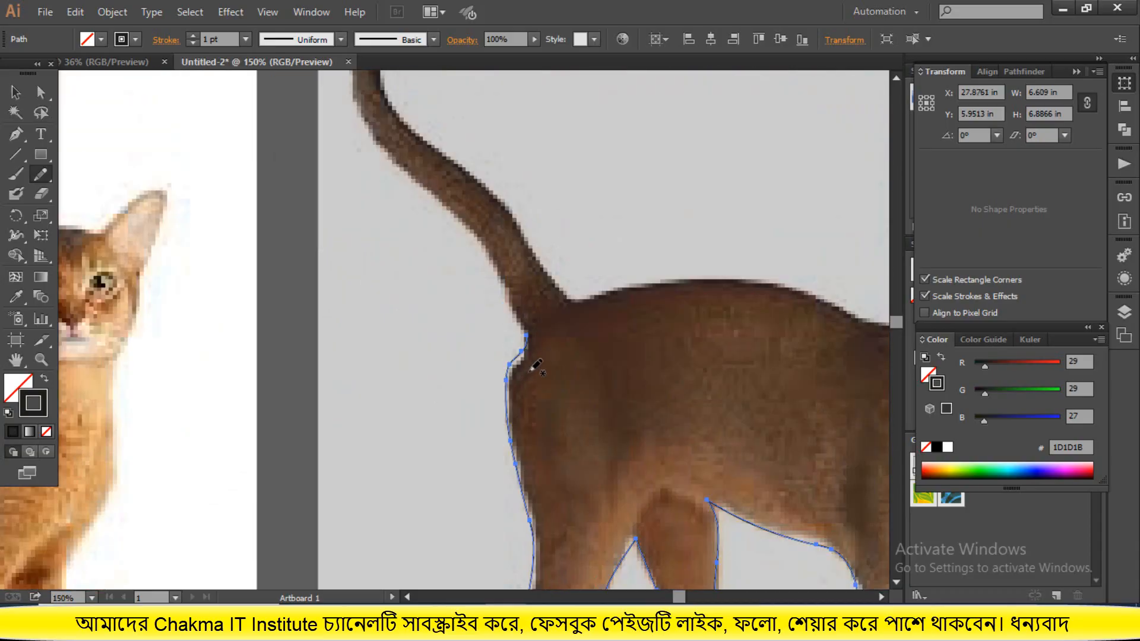
- Trace the tail's outer edge to its tip and return along the inner edge to where the tail meets the back
scroll(530, 370, up, 1)
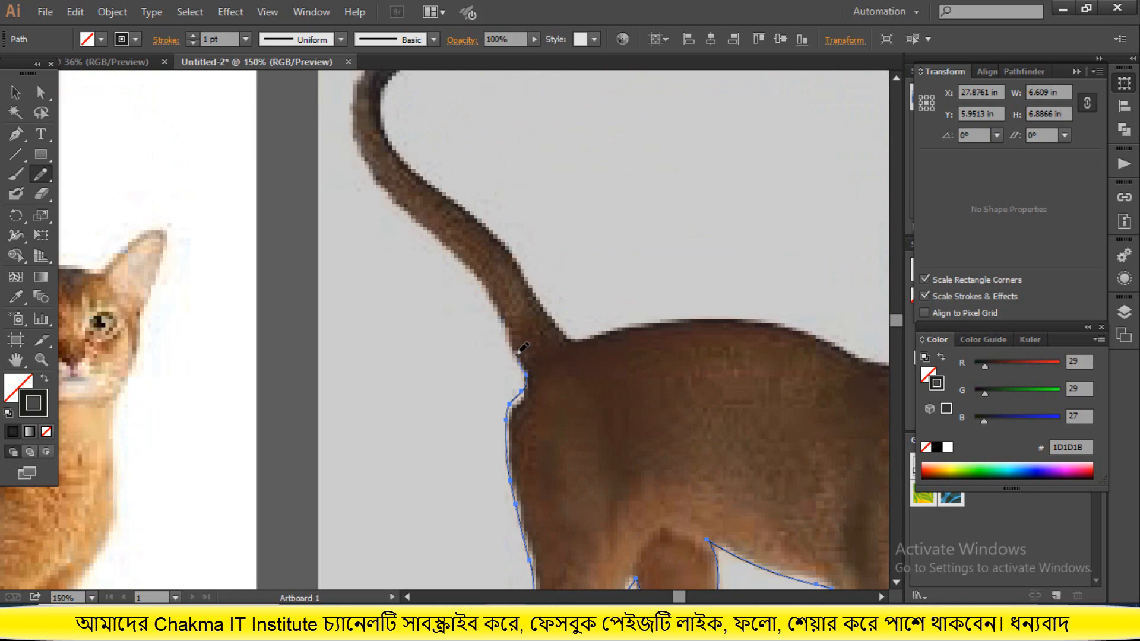
mouse_move(519, 354)
mouse_down()
mouse_move(485, 277)
mouse_move(393, 198)
mouse_move(350, 127)
mouse_up()
scroll(373, 135, up, 4)
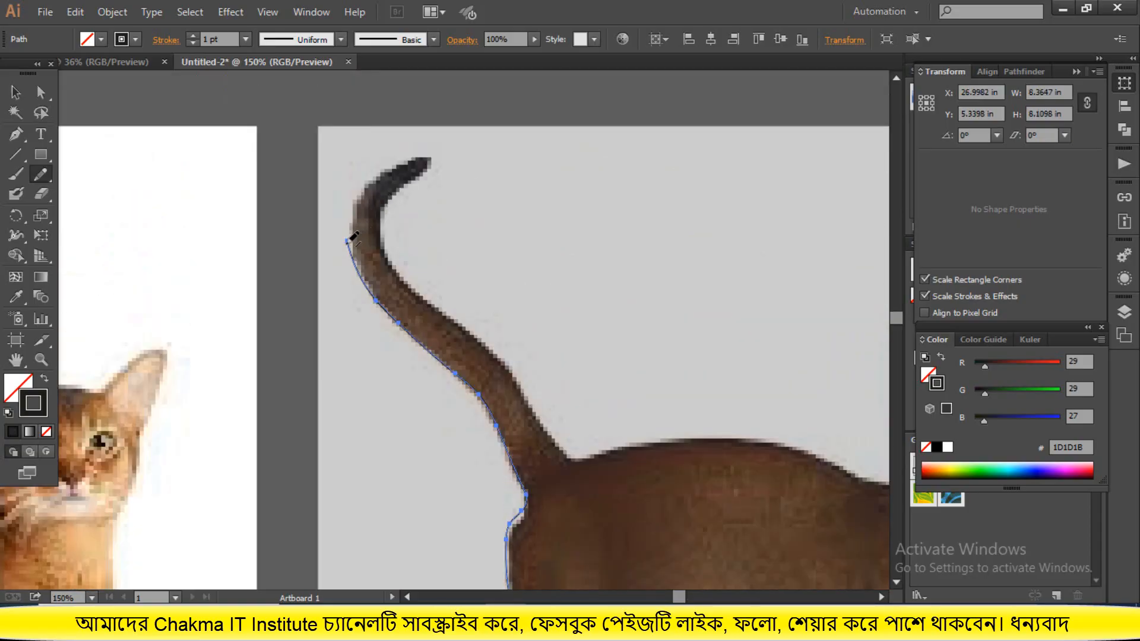
mouse_move(349, 239)
mouse_down()
mouse_move(351, 214)
mouse_move(391, 170)
mouse_move(437, 156)
mouse_move(393, 199)
mouse_move(389, 264)
mouse_move(521, 376)
mouse_move(581, 457)
mouse_up()
- Trace the outline along the cat's back from the tail base to the head
scroll(580, 453, down, 3)
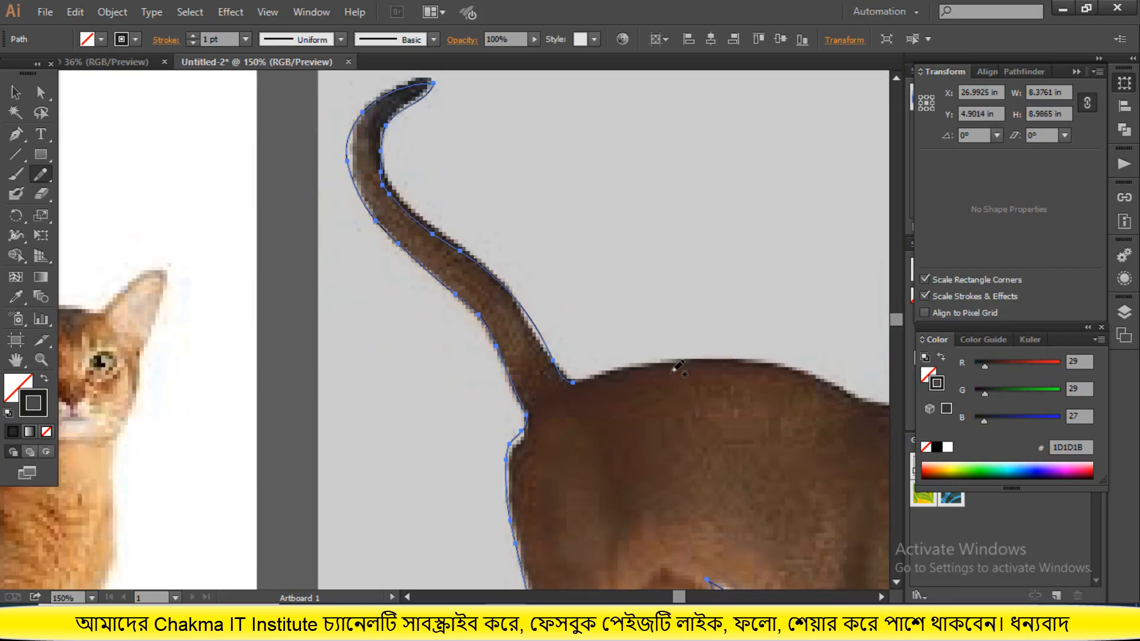
drag(575, 382, 762, 361)
scroll(766, 455, down, 4)
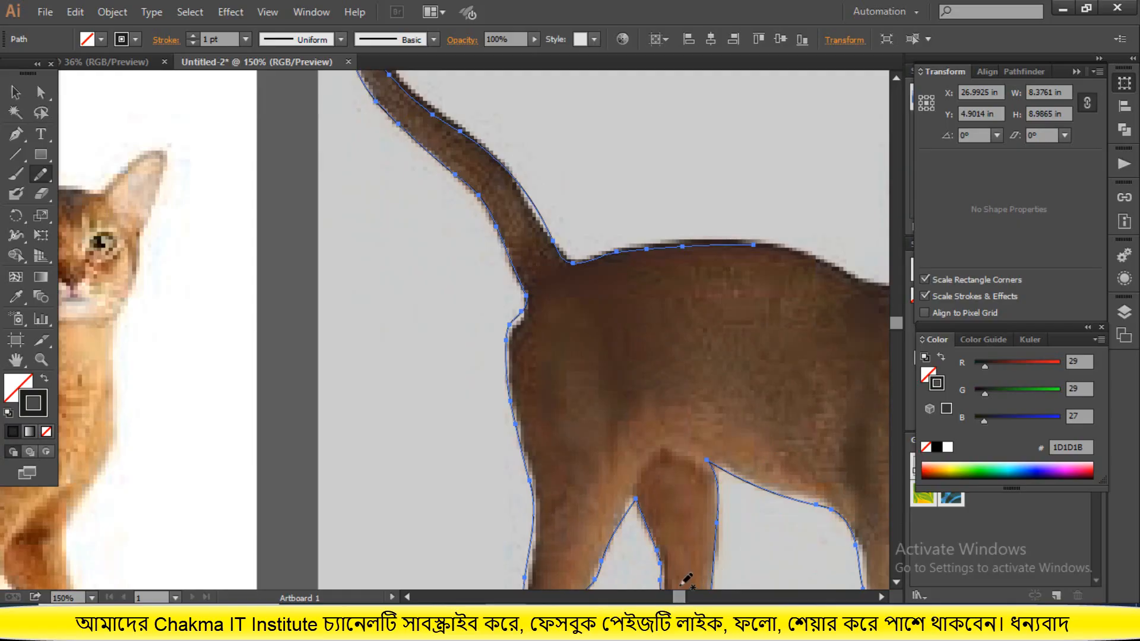
scroll(692, 437, down, 2)
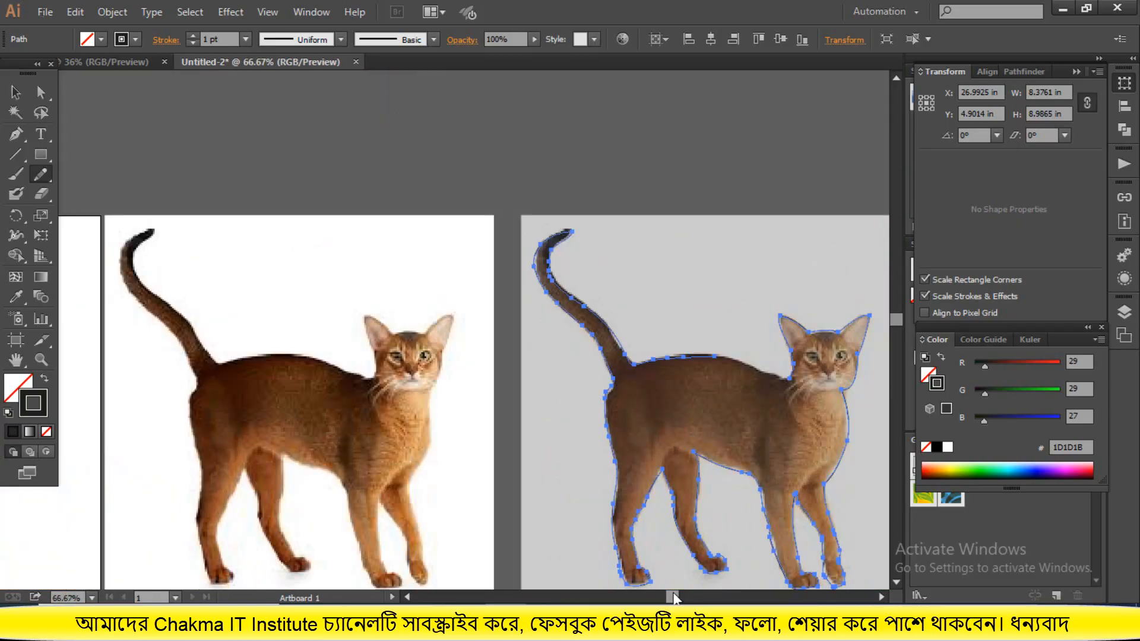
drag(673, 597, 682, 596)
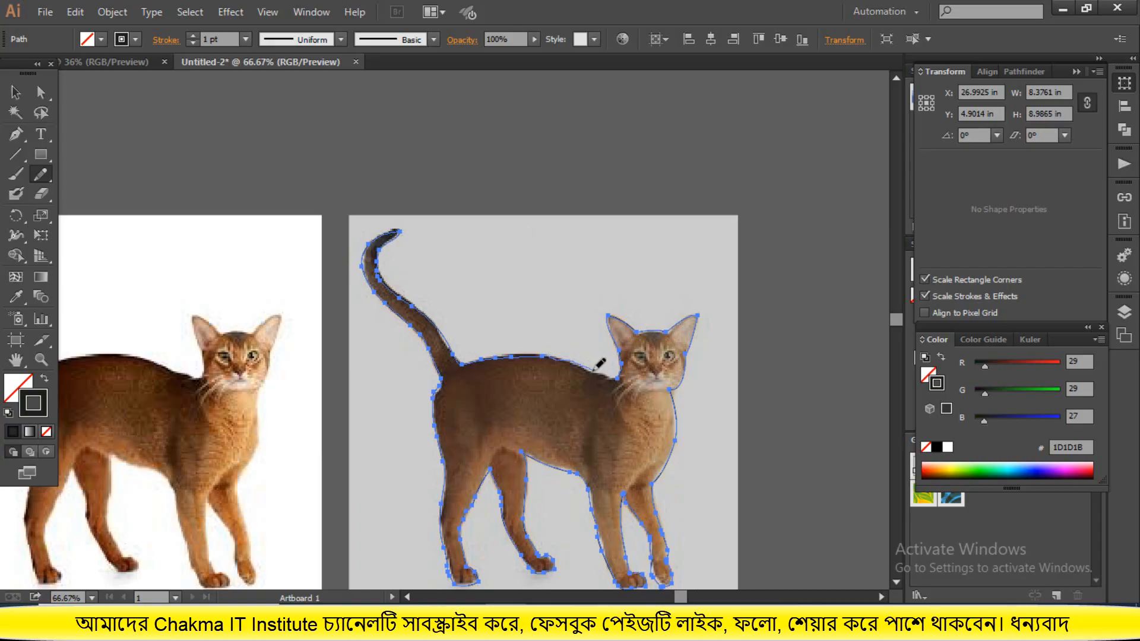
- Move the traced outline off the faded photo and swap its fill and stroke to make a solid 1D1D1B silhouette
click(16, 92)
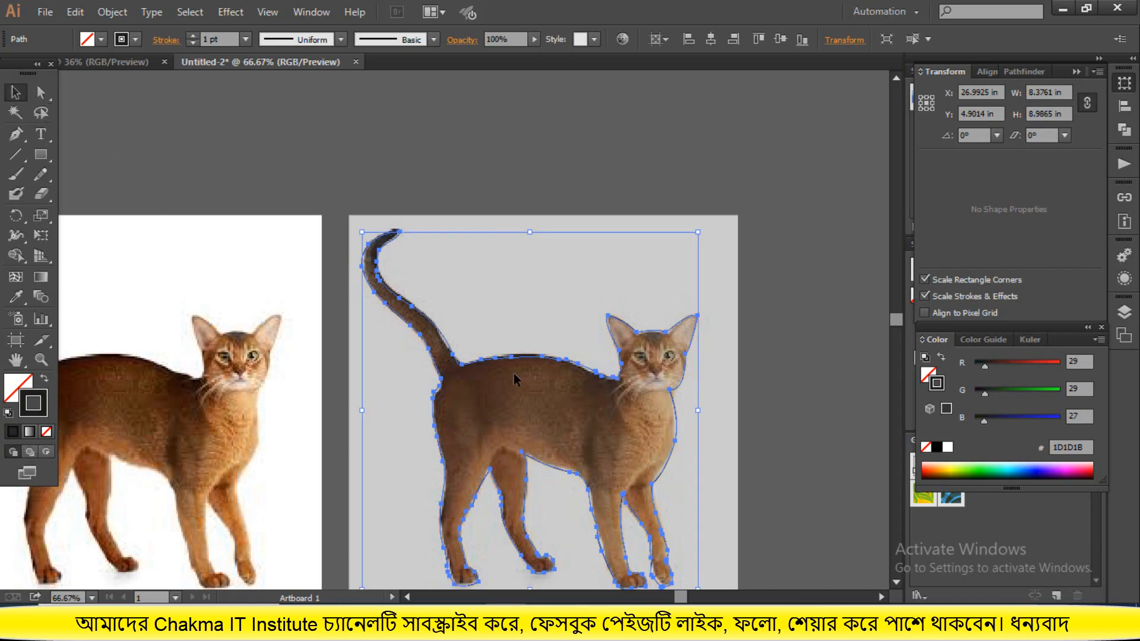
scroll(515, 372, down, 1)
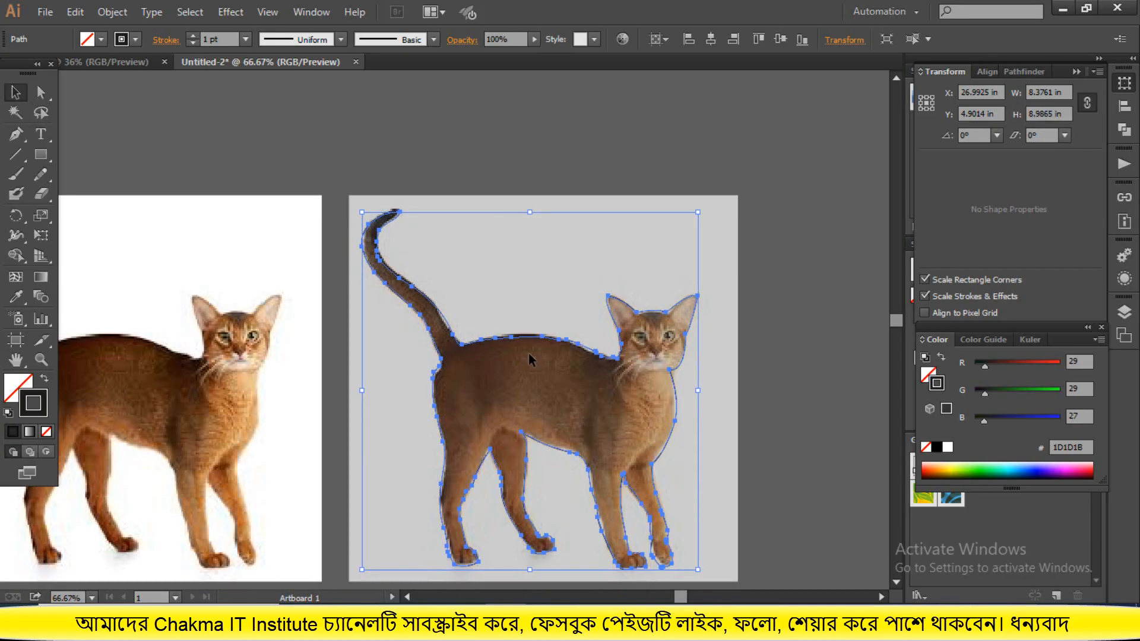
scroll(528, 354, down, 2)
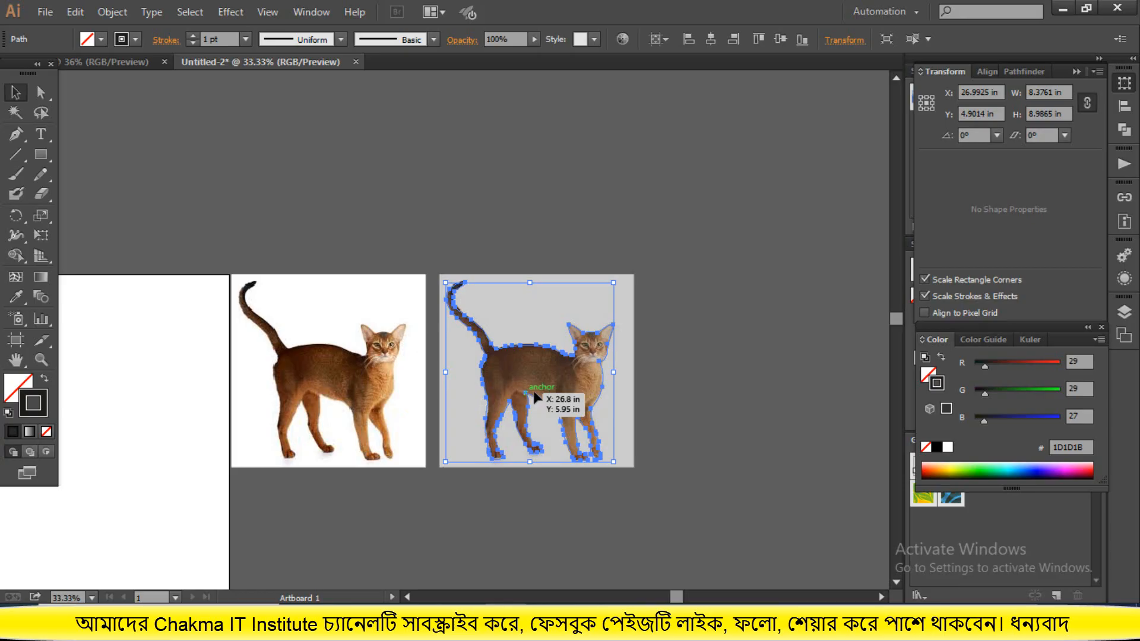
drag(535, 394, 725, 393)
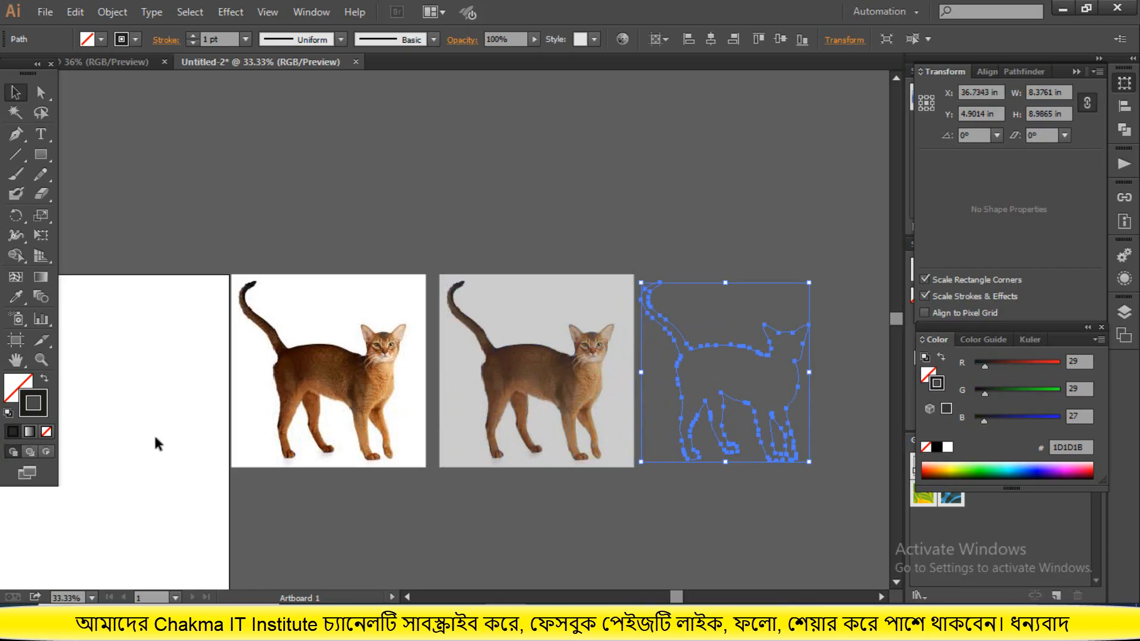
click(45, 380)
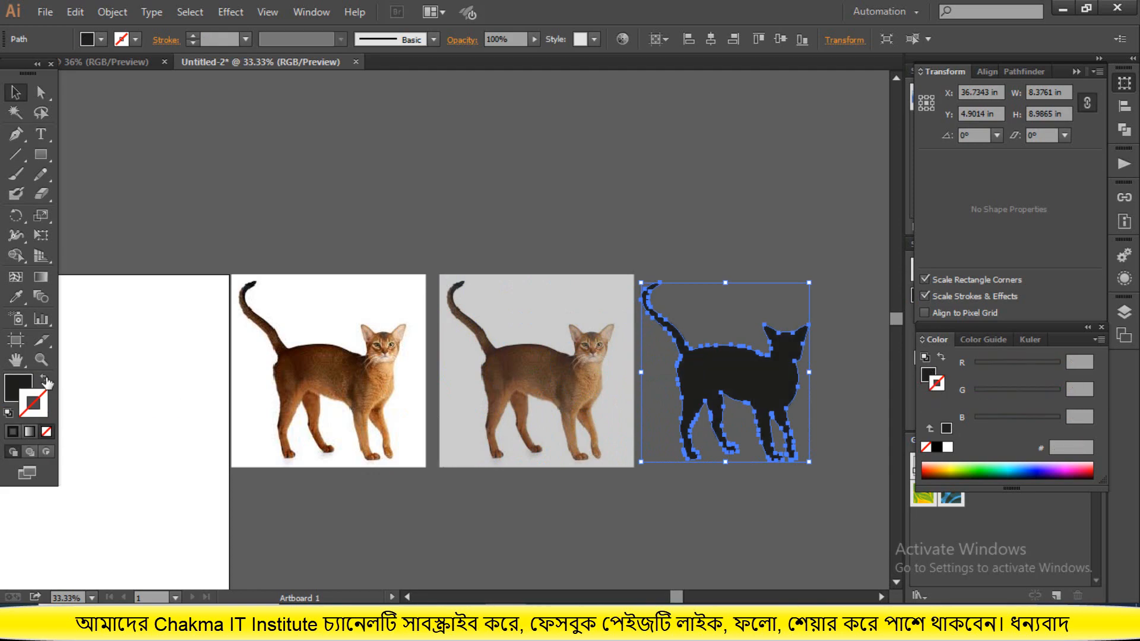
click(18, 391)
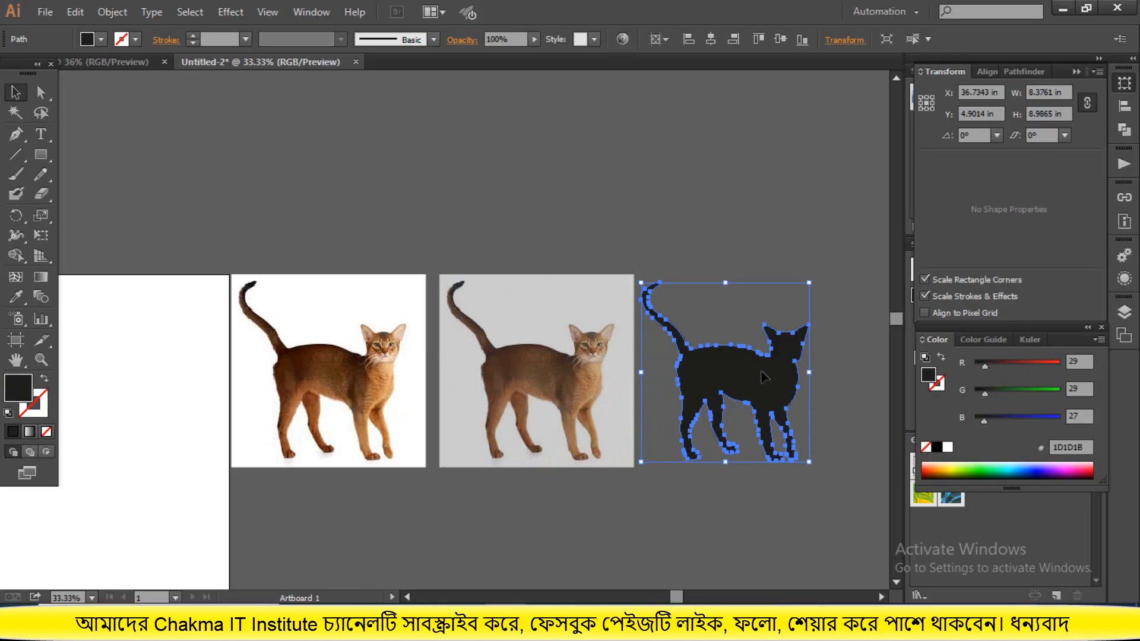
- Move the silhouette clear of the photos and delete both cat reference images
drag(761, 370, 755, 230)
click(775, 456)
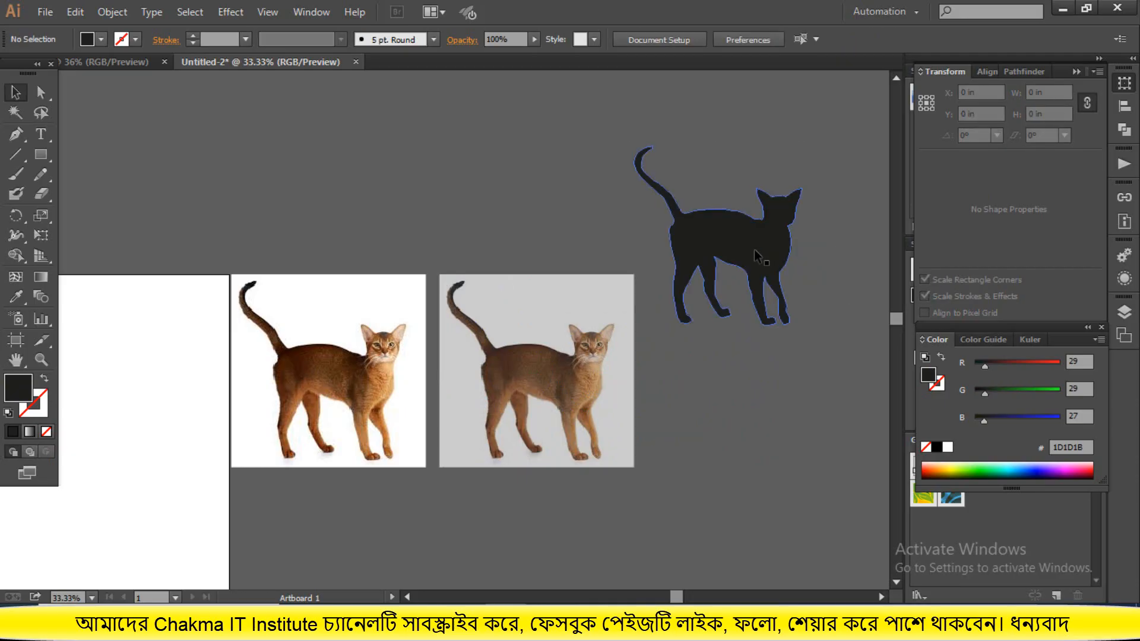
click(595, 406)
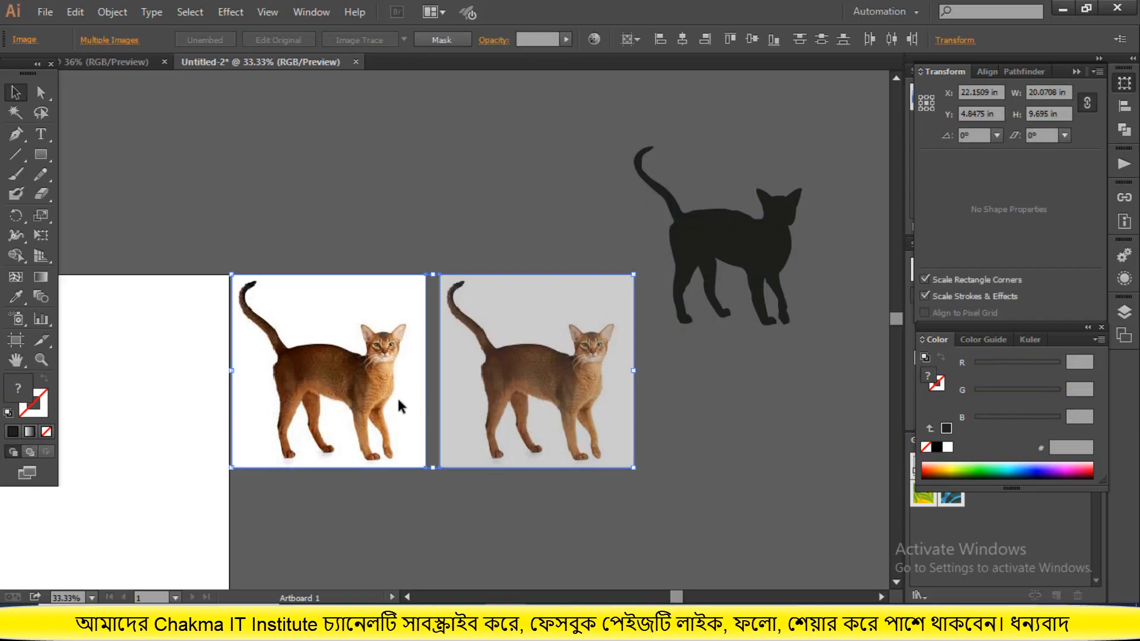
key(Delete)
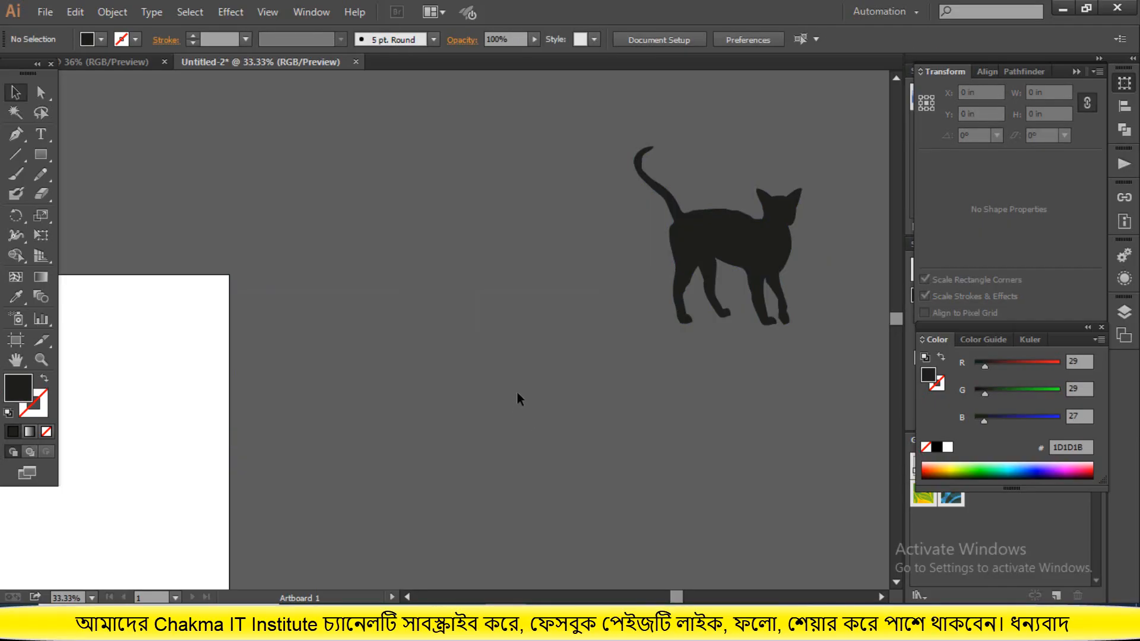
- Move the cat silhouette closer to the artboard, into the space where the photos were, and deselect it
drag(727, 263, 466, 390)
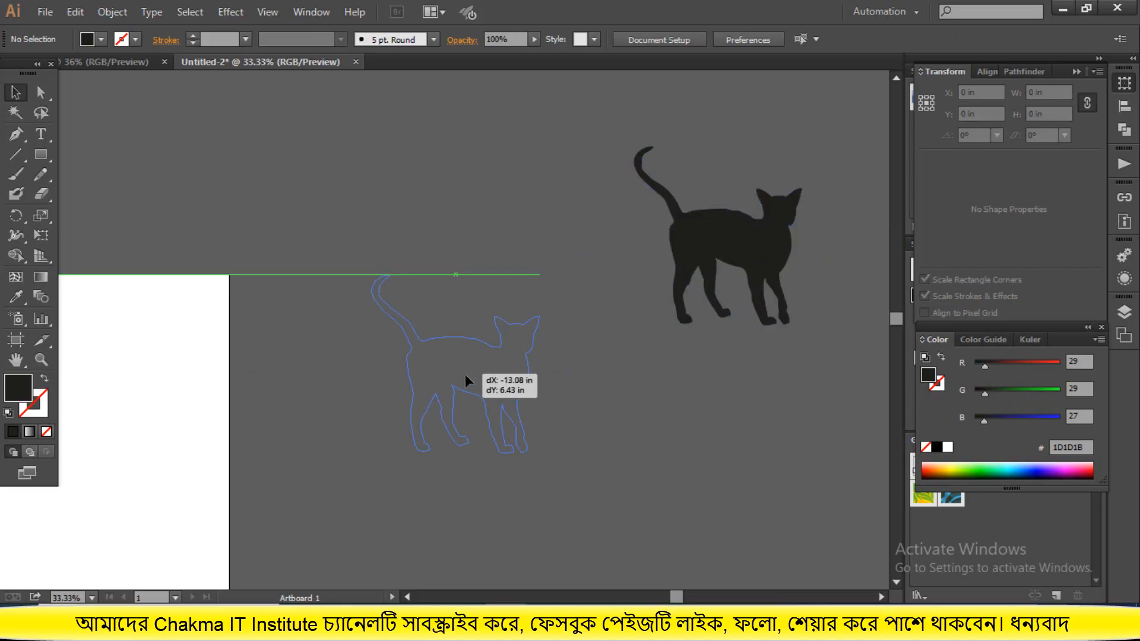
click(639, 380)
scroll(607, 362, down, 1)
scroll(607, 362, down, 1)
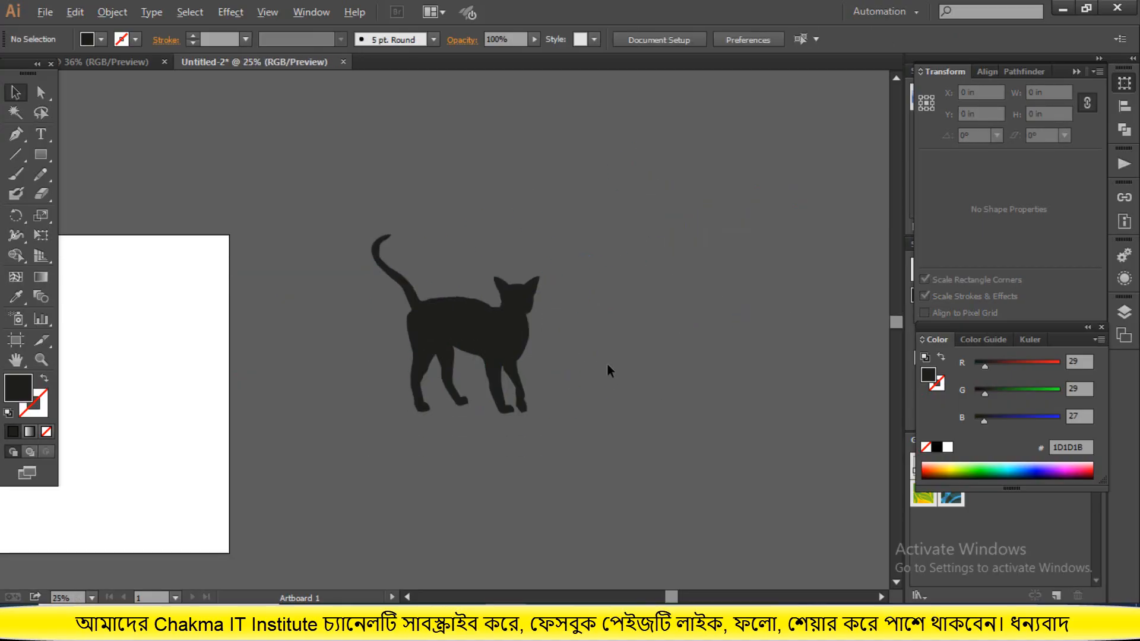
drag(526, 358, 583, 364)
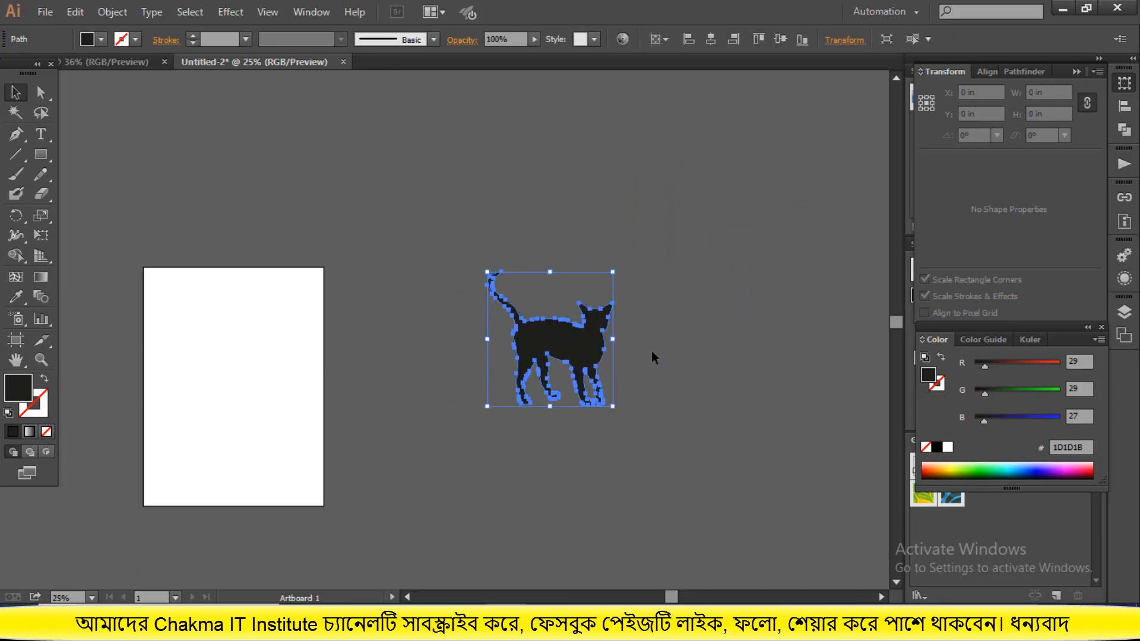
click(646, 361)
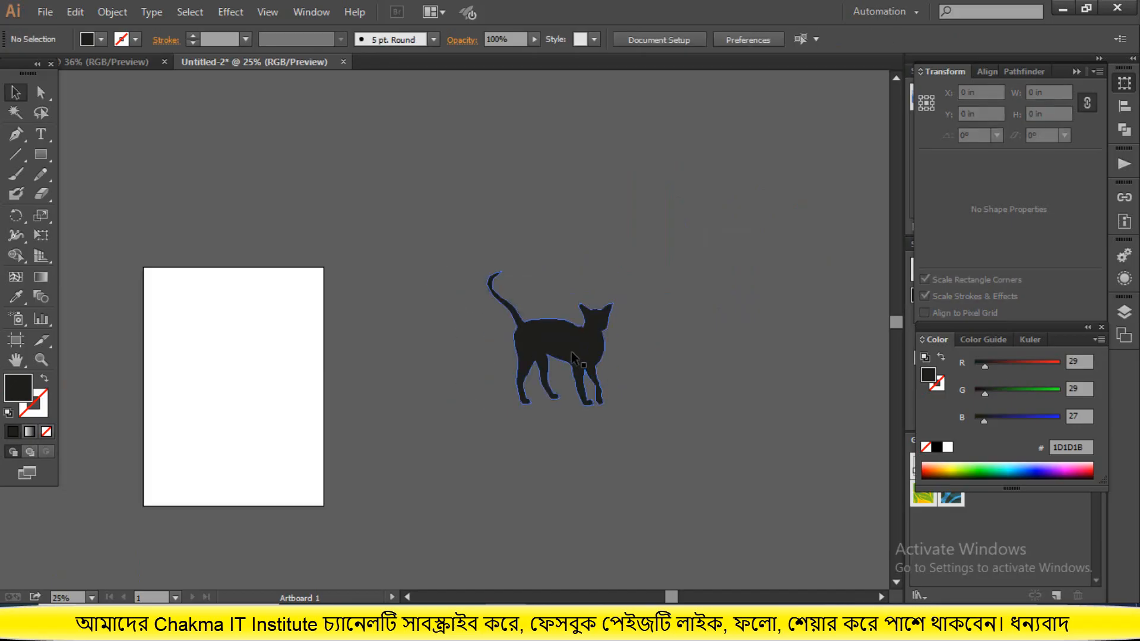
- Try to add an anchor point on the inner curve of the cat's tail near its tip
scroll(572, 352, up, 3)
scroll(575, 341, up, 1)
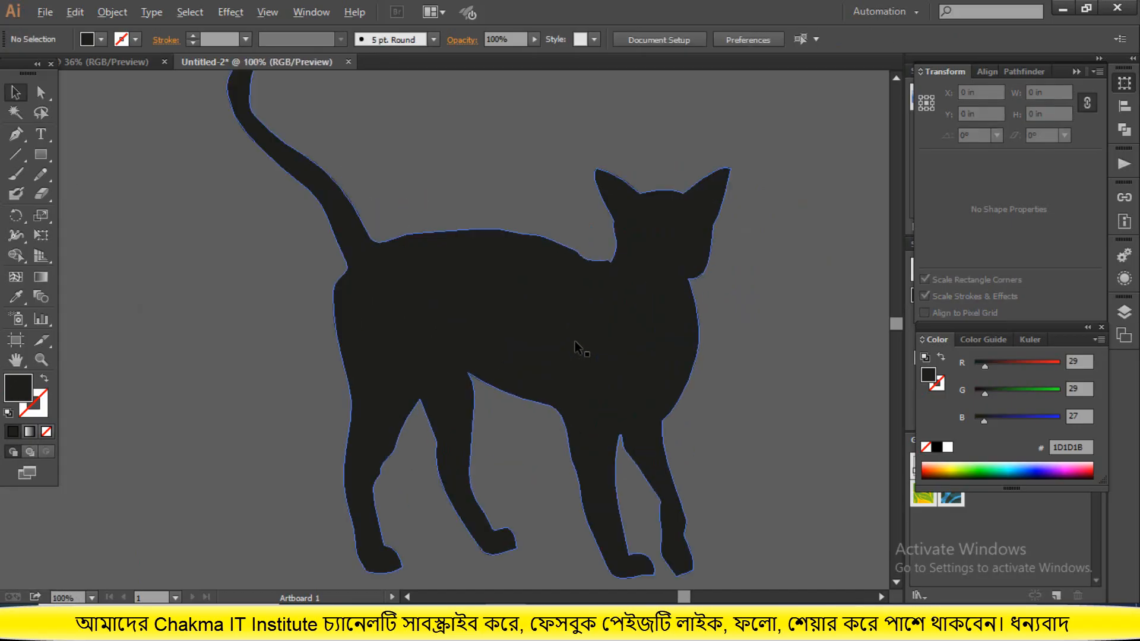
scroll(574, 340, up, 2)
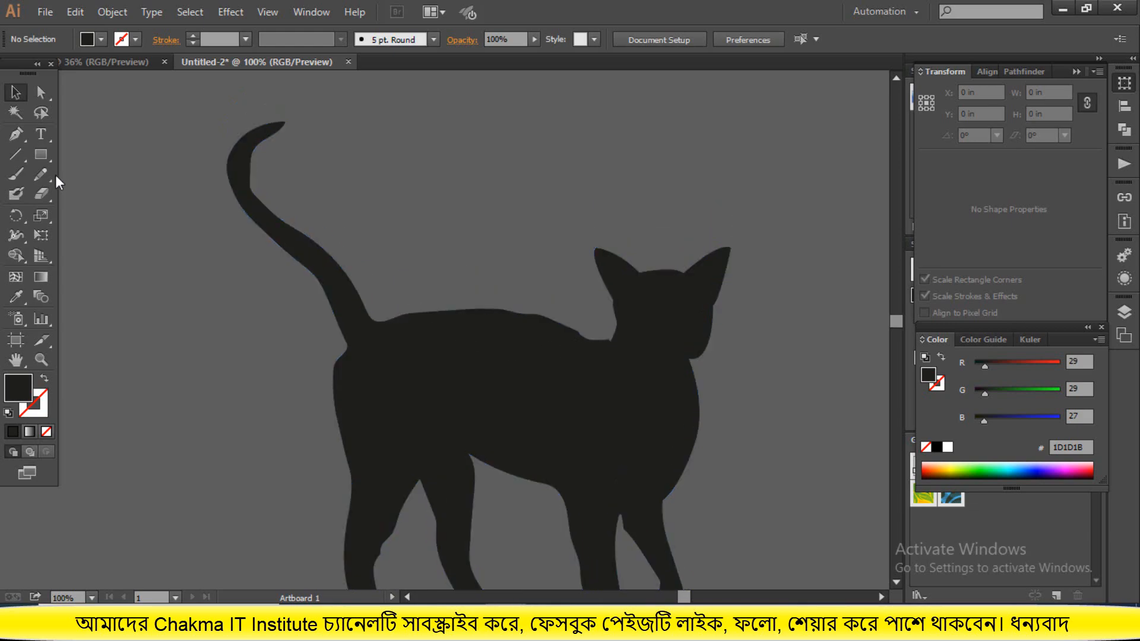
click(24, 140)
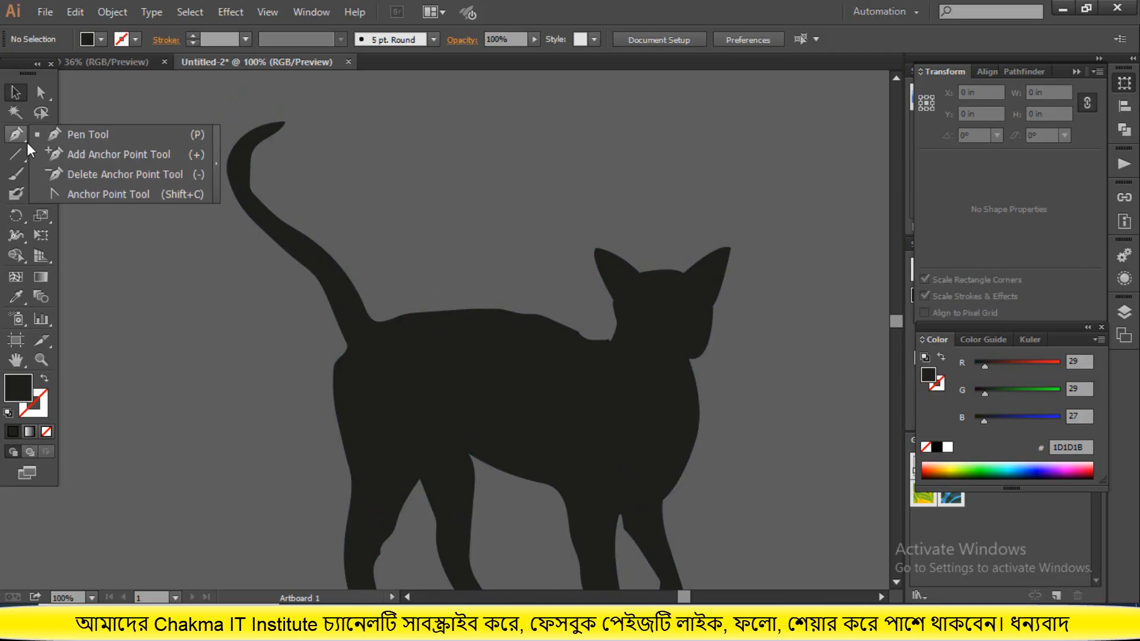
click(82, 155)
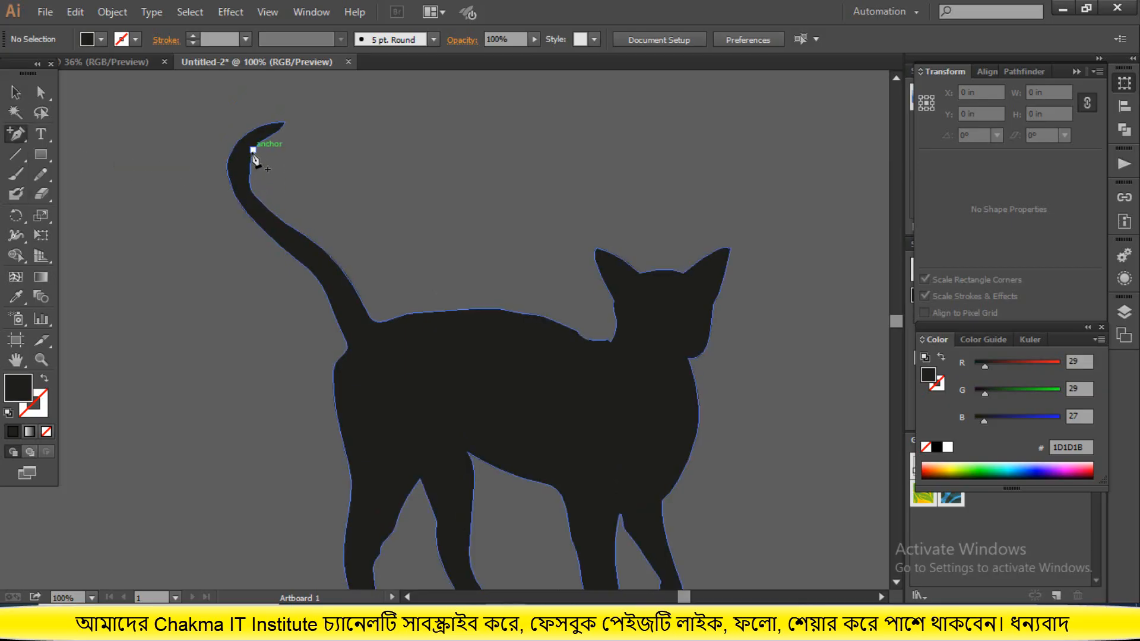
click(253, 156)
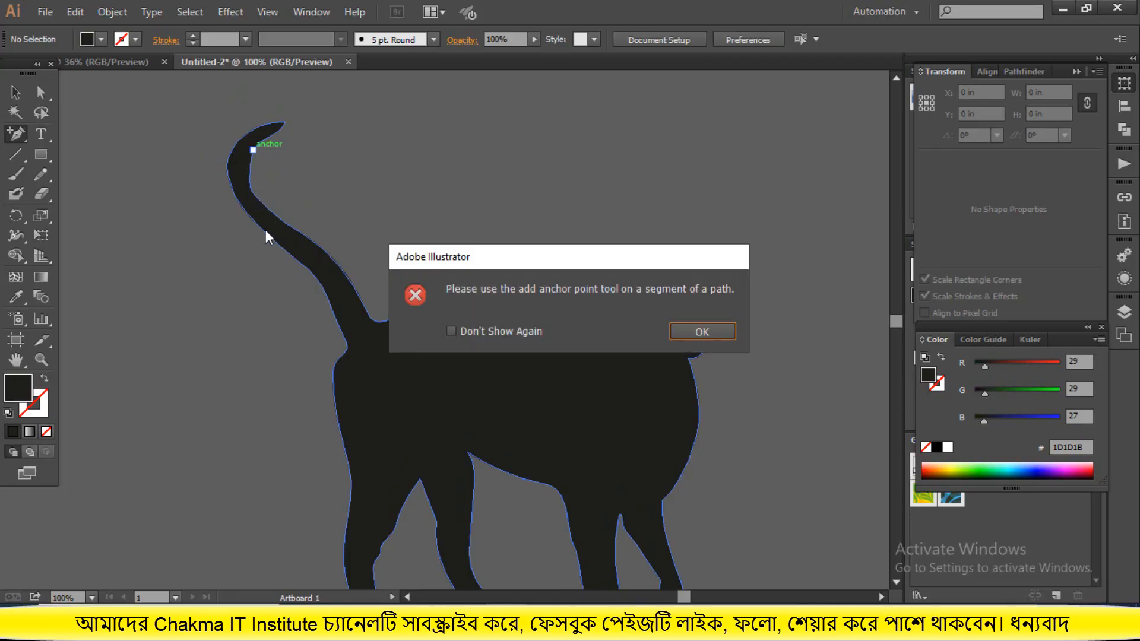
click(701, 331)
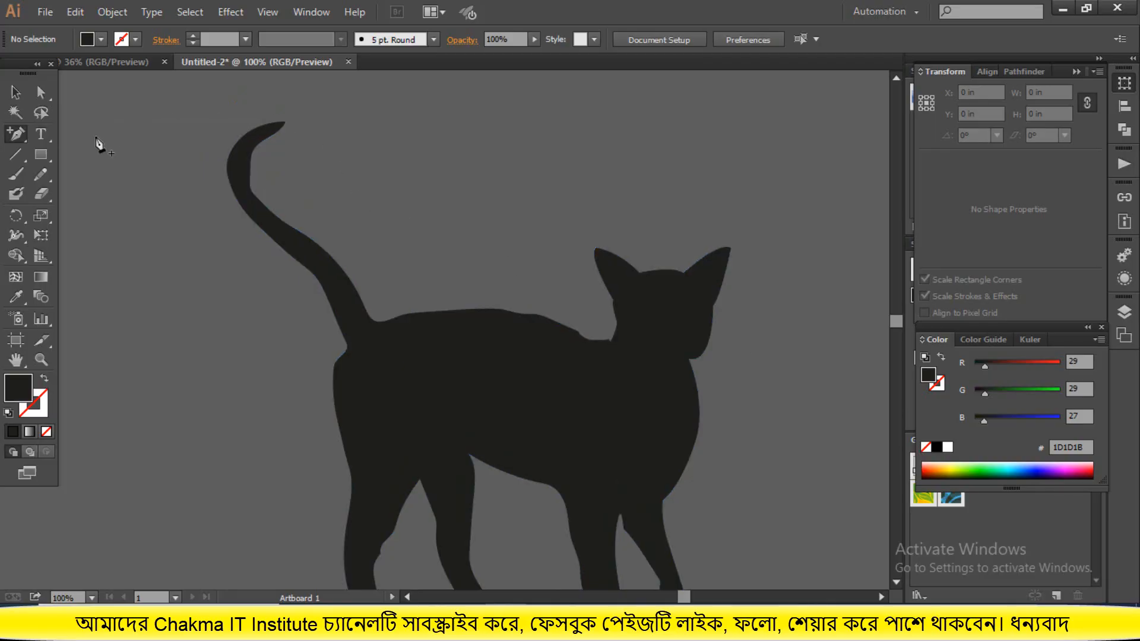
- Try to smooth the inner curve of the tail near its tip with the Smooth tool
click(48, 181)
drag(51, 180, 98, 191)
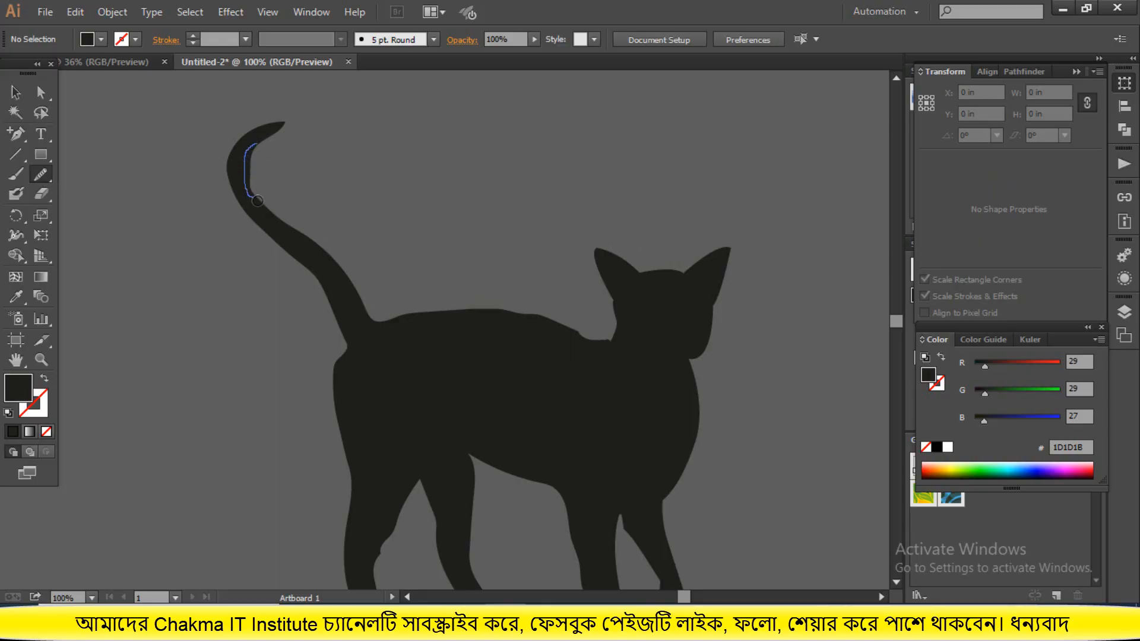
drag(258, 200, 248, 207)
click(16, 92)
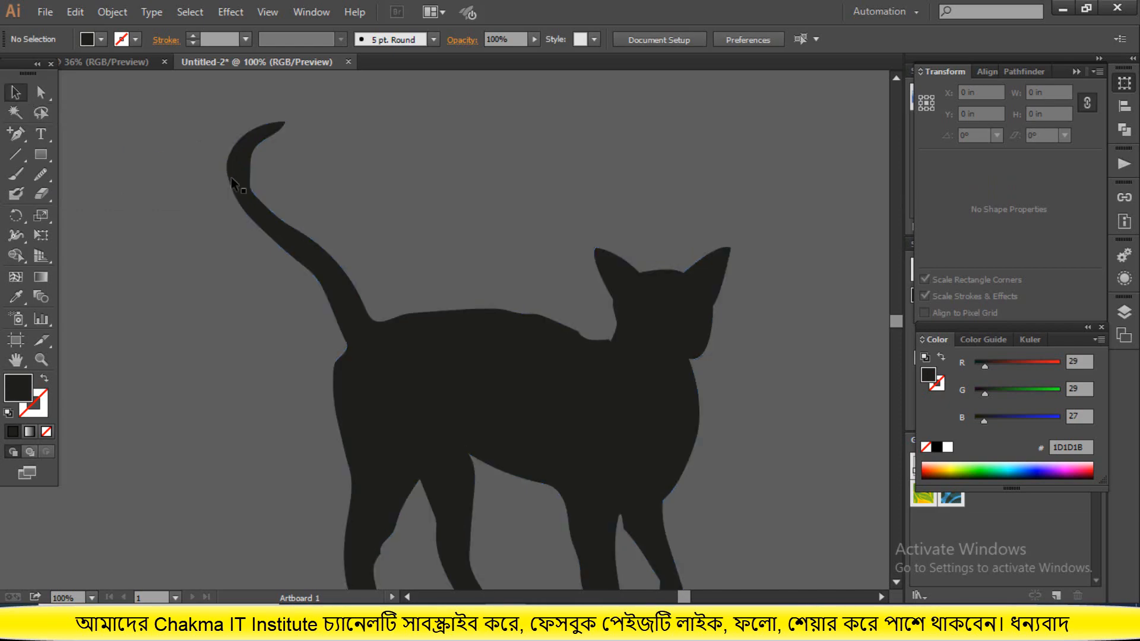
- Select the whole silhouette path, try to pull in an anchor point on the tail's inner curve, and deselect the path
key(ctrl+a)
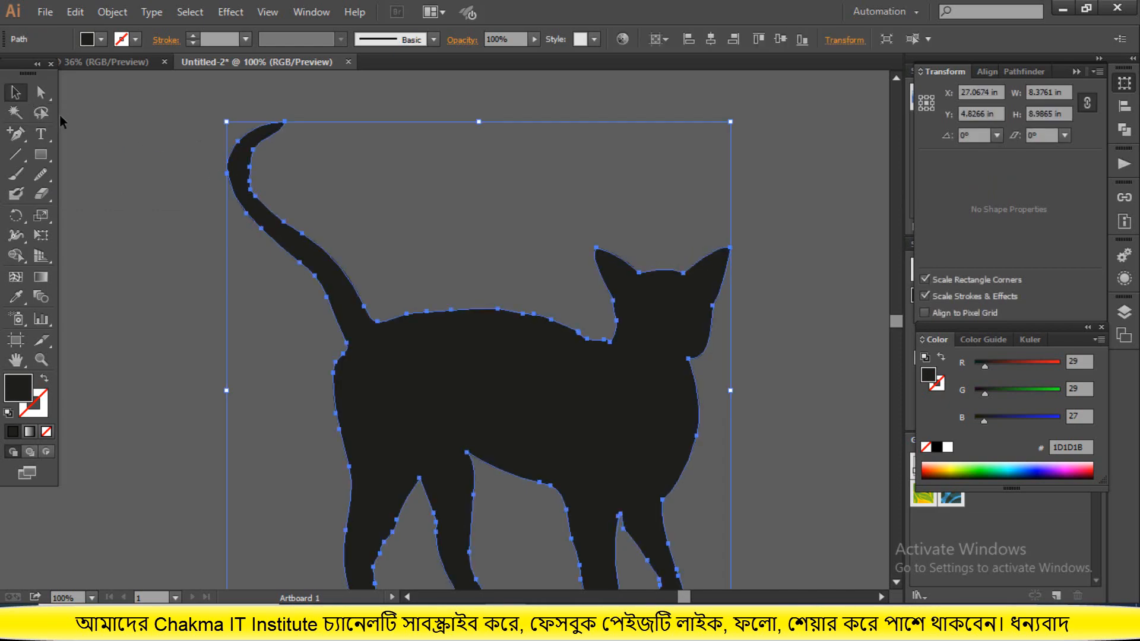
click(41, 92)
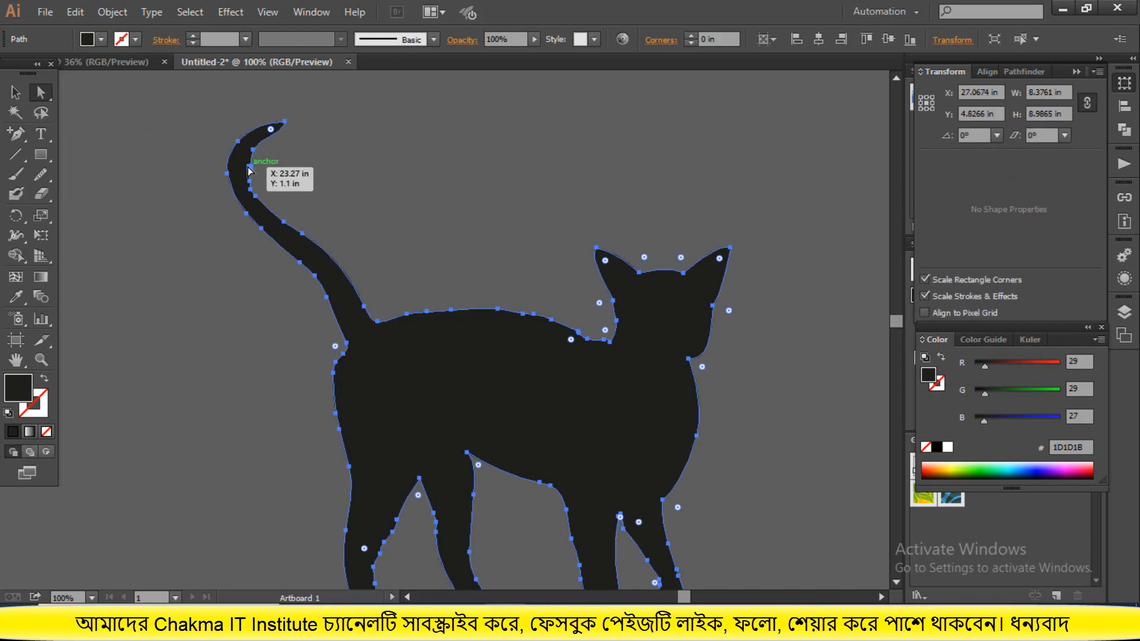
drag(248, 168, 241, 170)
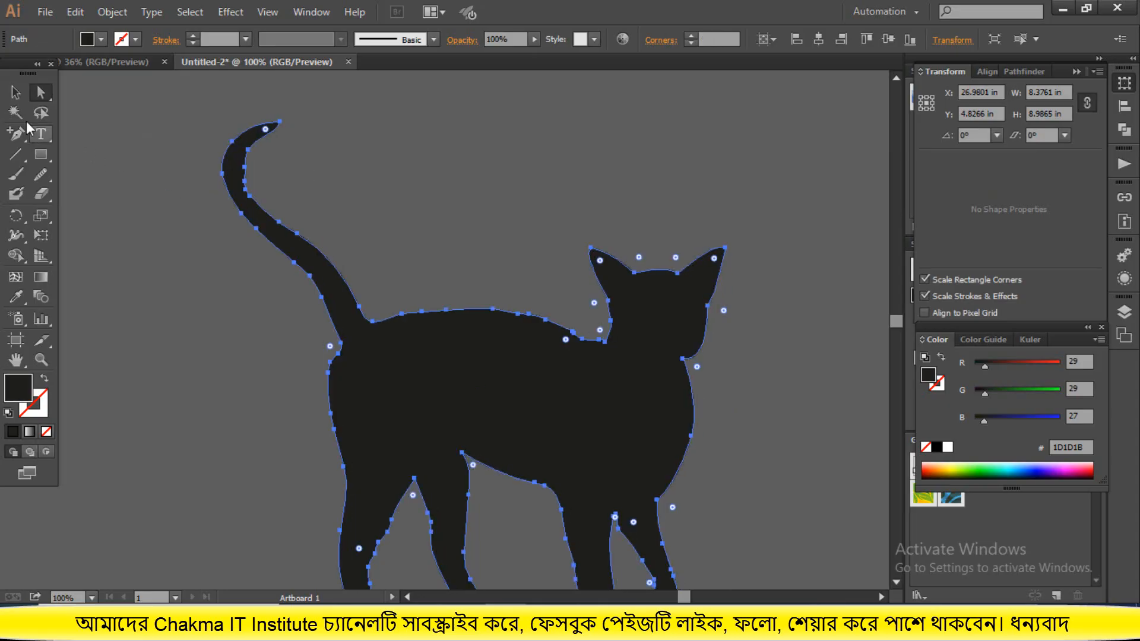
key(v)
click(191, 198)
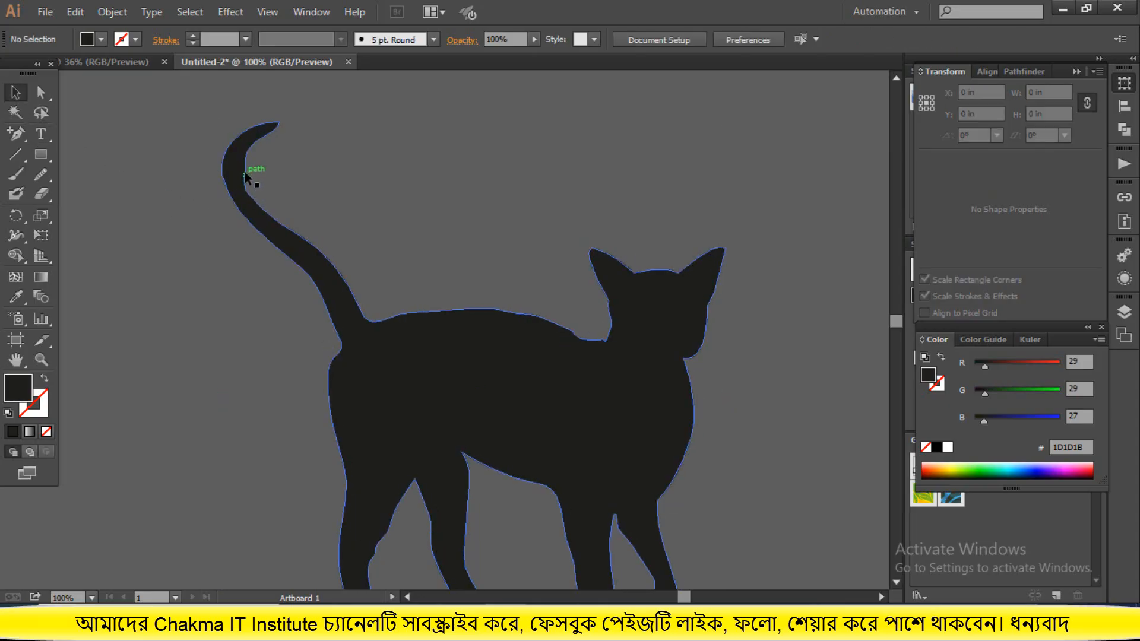
- Try to reshape the tail's inner curve by moving only its own anchor points, and undo the change
click(41, 92)
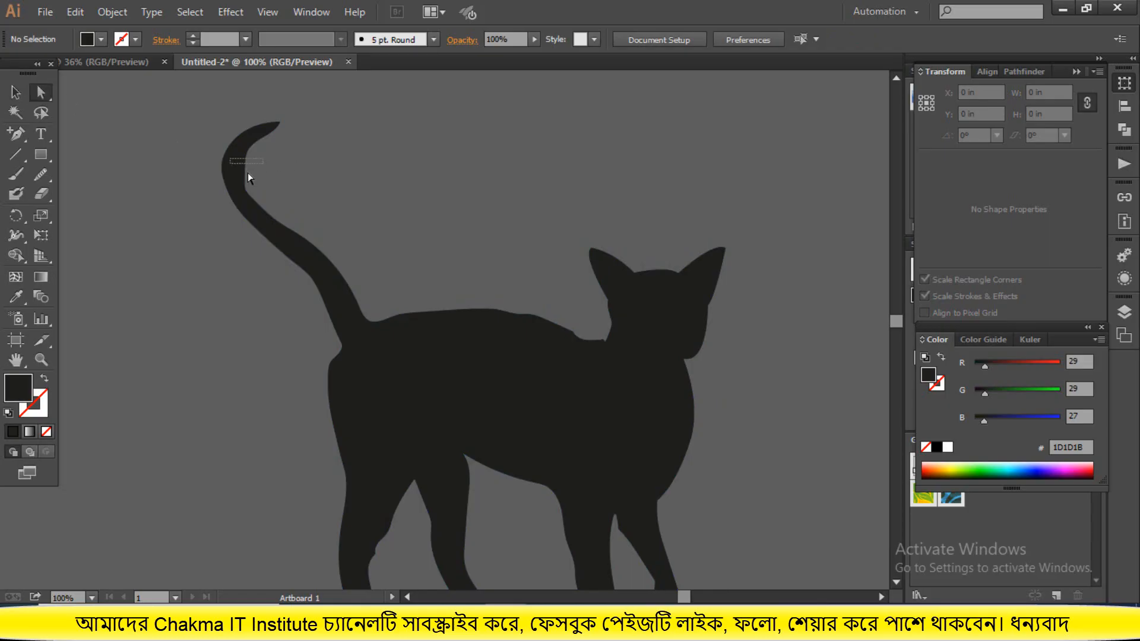
mouse_move(247, 173)
mouse_down()
mouse_move(259, 167)
mouse_move(243, 164)
mouse_up()
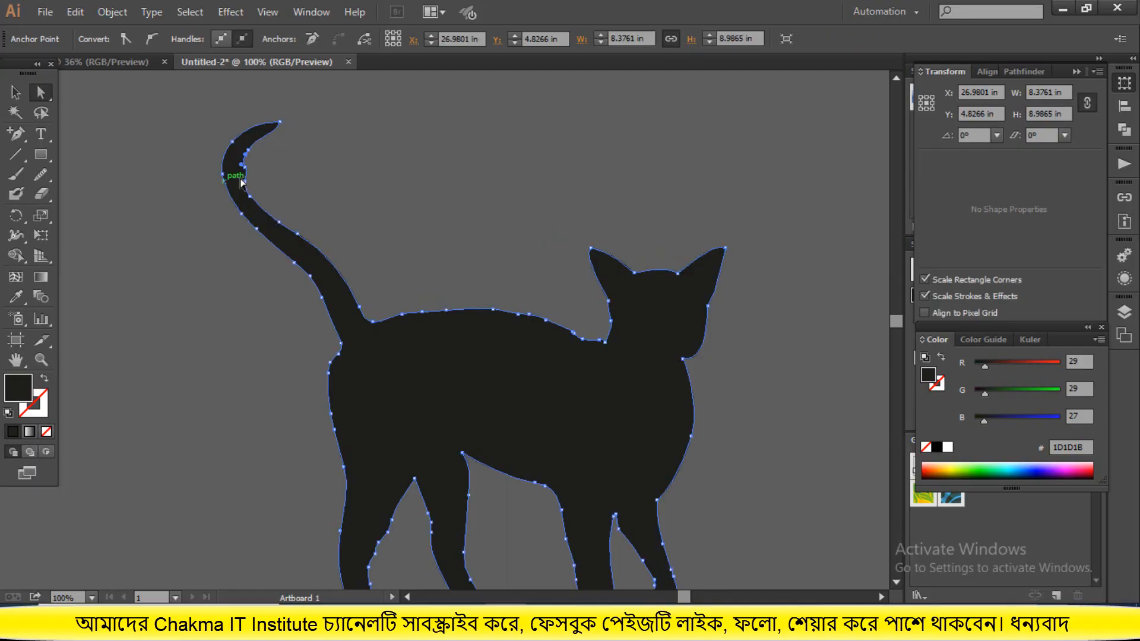
click(242, 177)
click(15, 92)
click(149, 228)
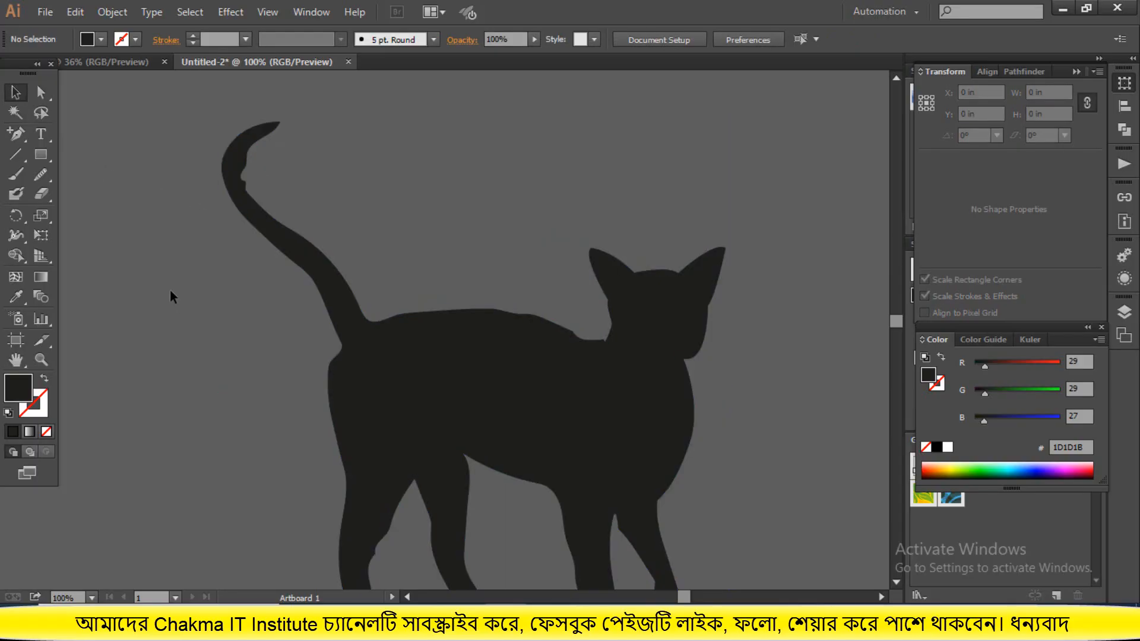
key(ctrl+a)
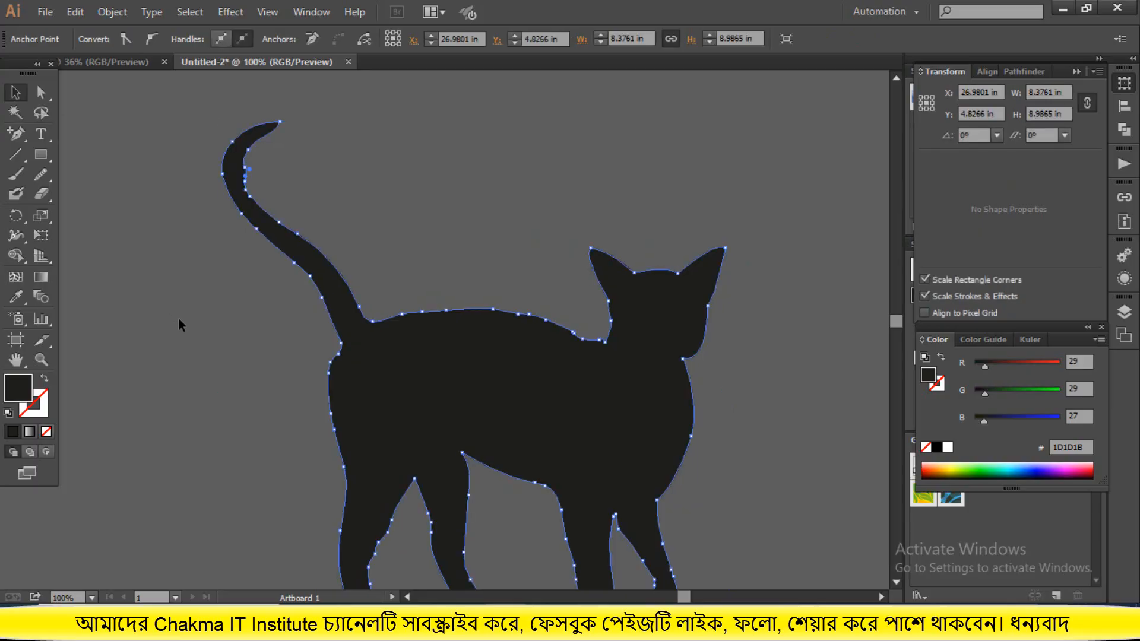
click(180, 328)
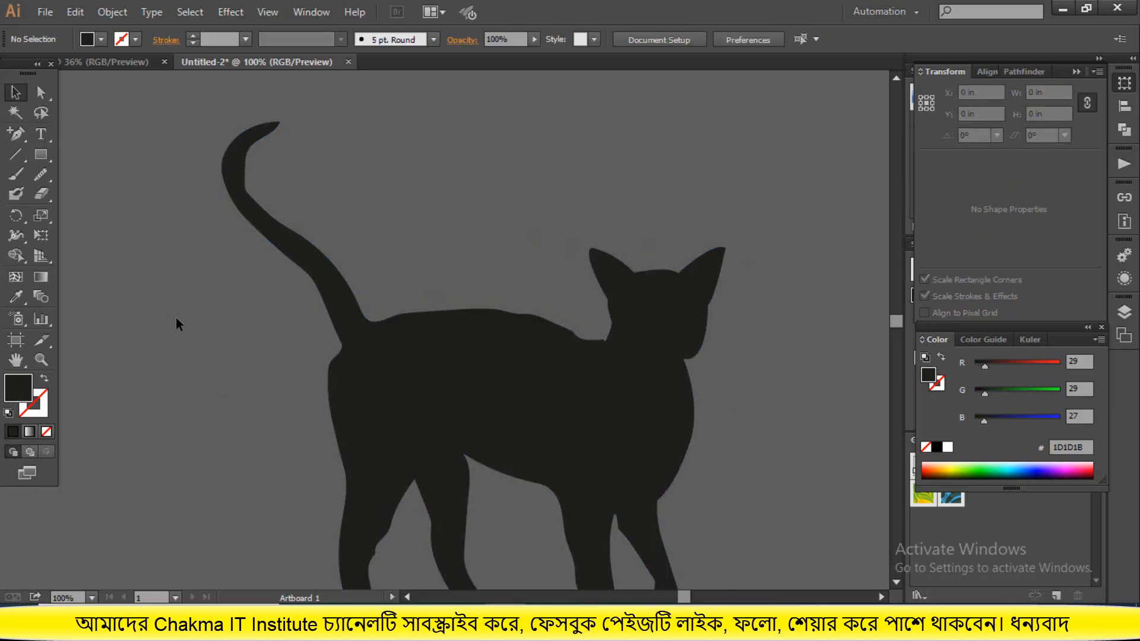
- Move the whole cat silhouette down and to the left in the workspace with the Direct Selection tool, and deselect it
click(51, 98)
click(51, 97)
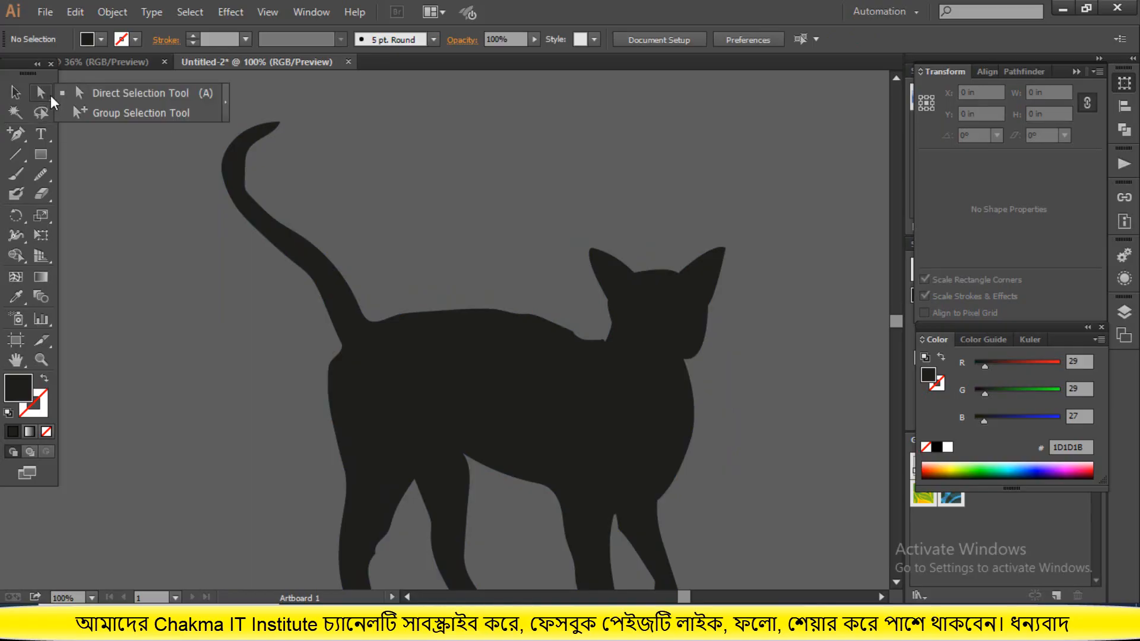
scroll(354, 277, down, 1)
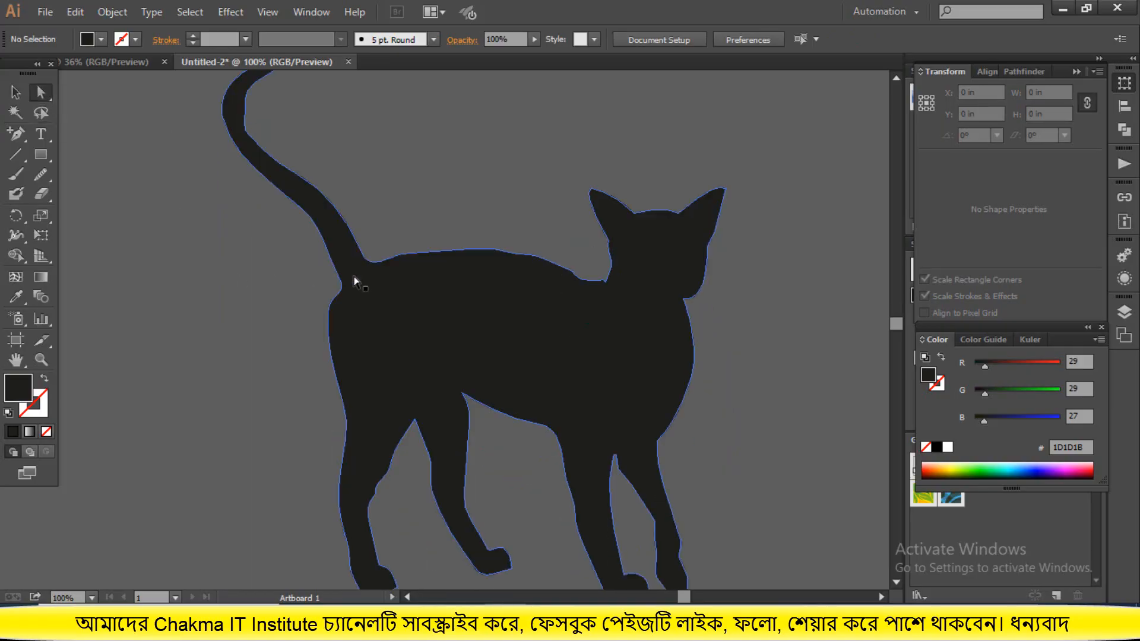
scroll(740, 429, down, 2)
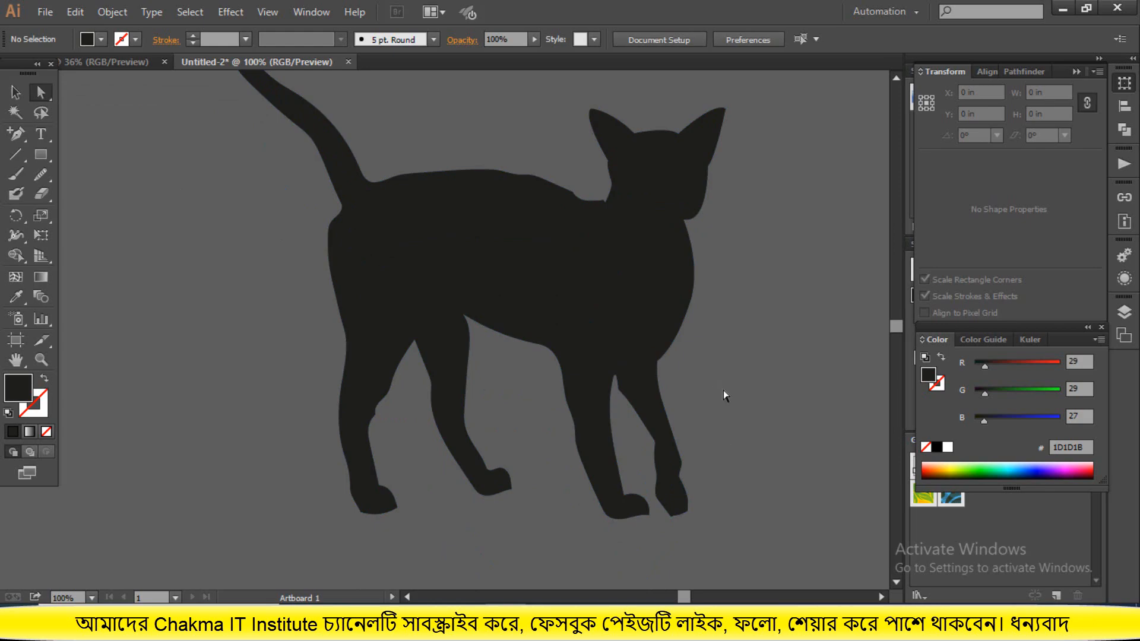
scroll(729, 387, down, 1)
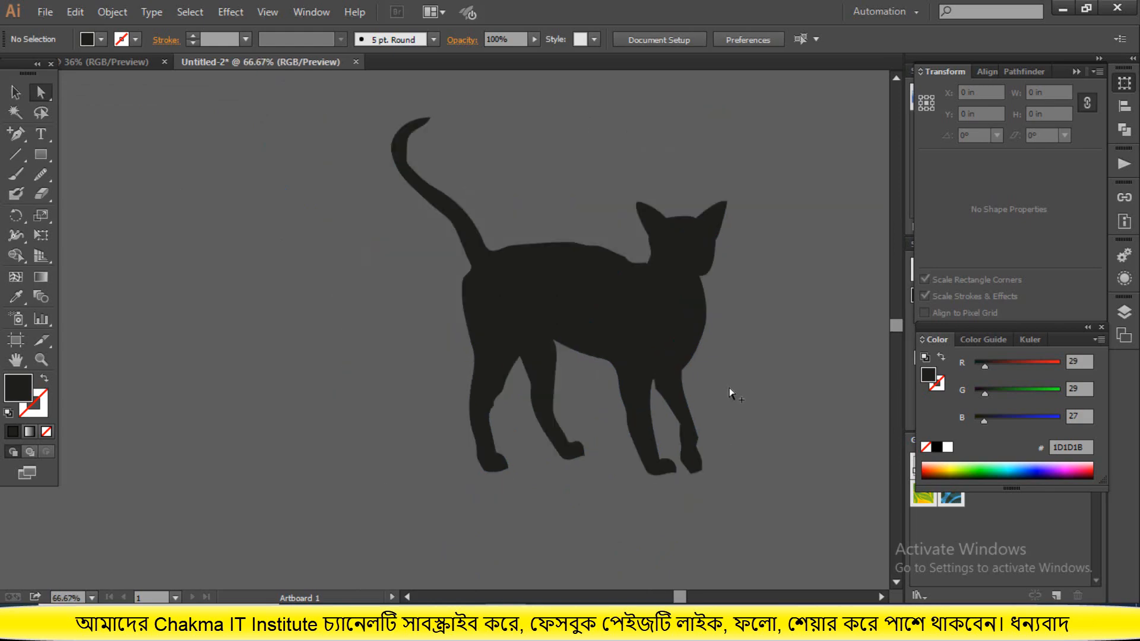
scroll(729, 387, down, 2)
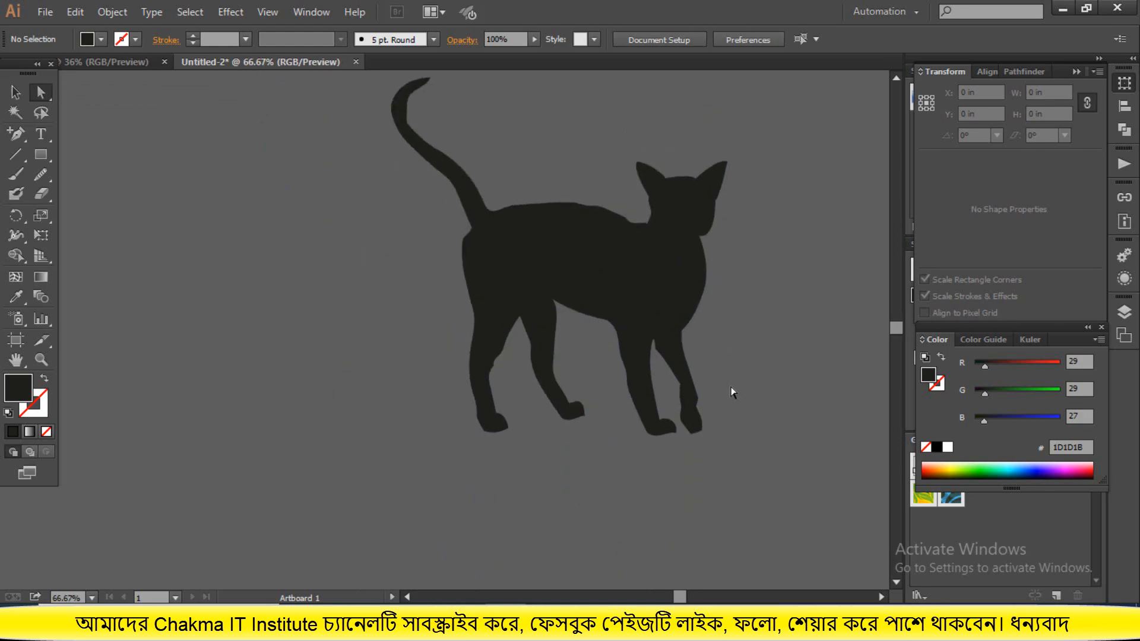
click(568, 247)
drag(567, 247, 499, 348)
scroll(711, 348, down, 1)
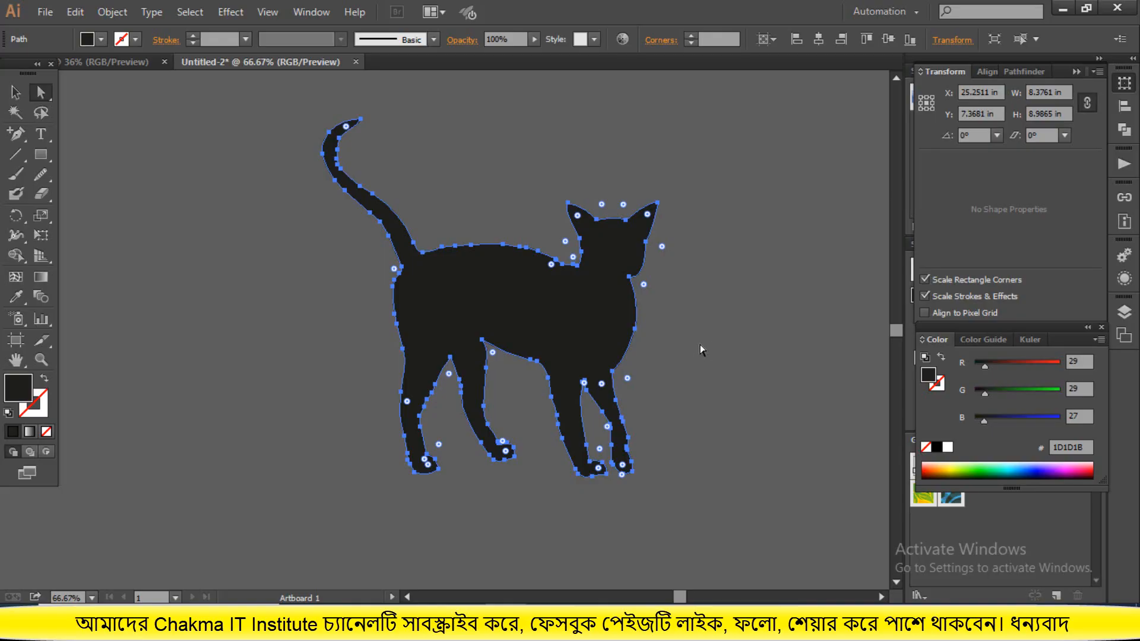
click(699, 344)
drag(564, 319, 510, 342)
click(698, 370)
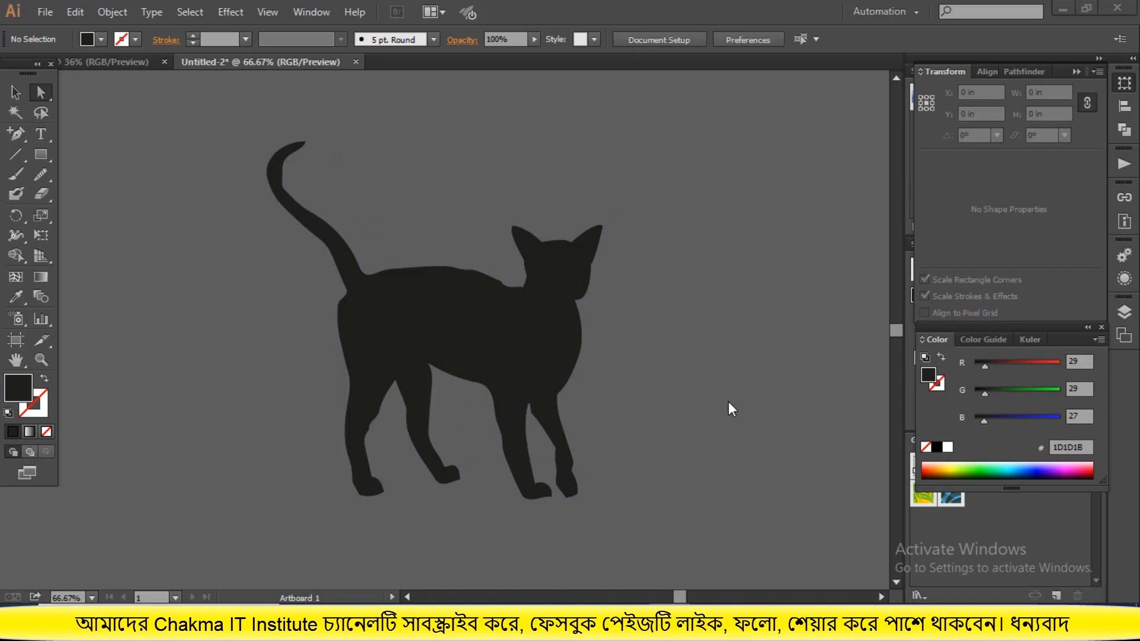
- Switch to the browser with the Google image results for cat
key(alt+Tab)
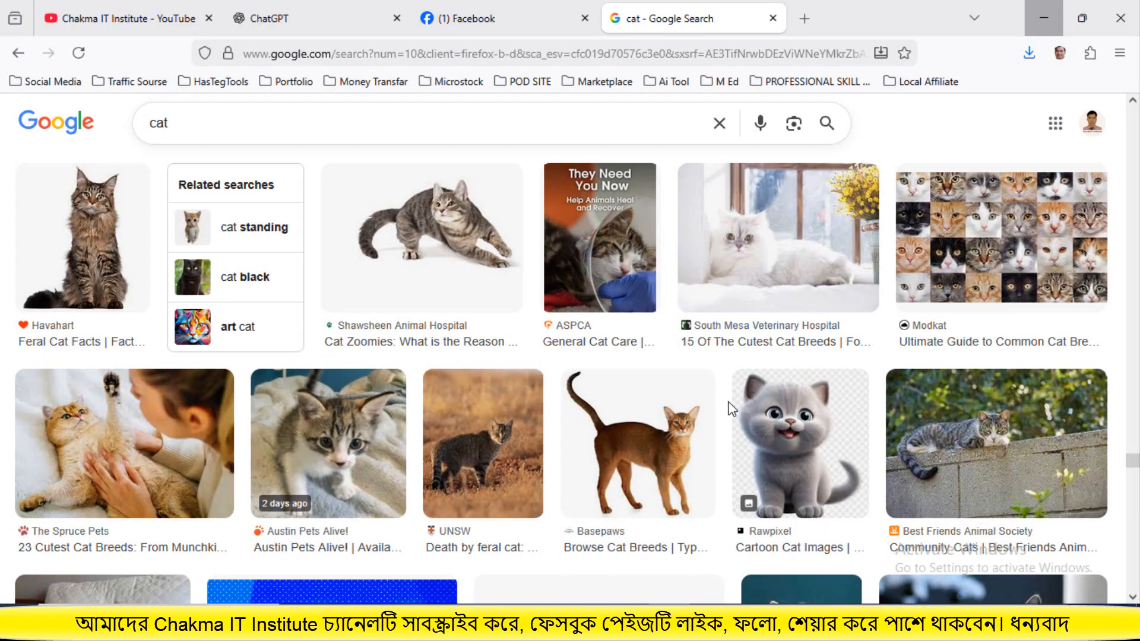